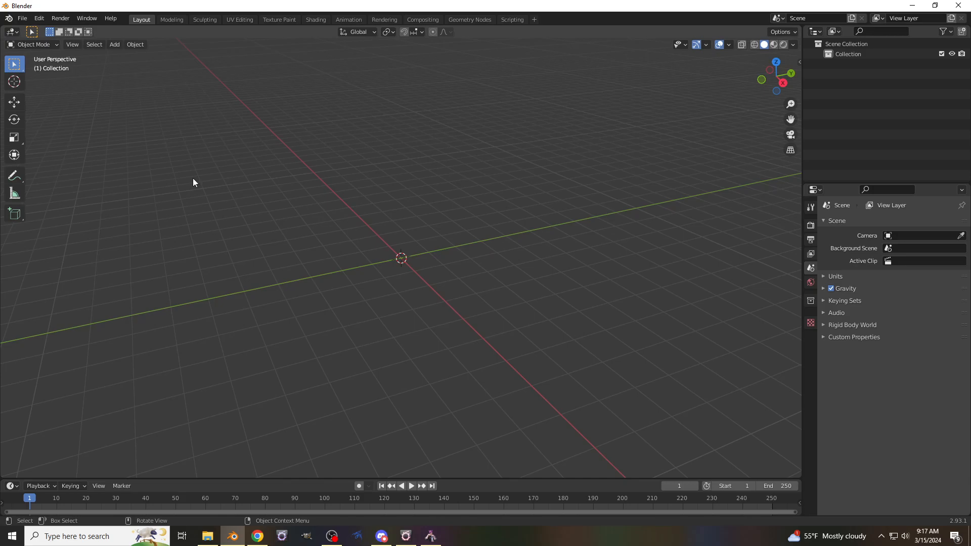
Import the monster animation 05.fbx from the m0344 folder
click(22, 18)
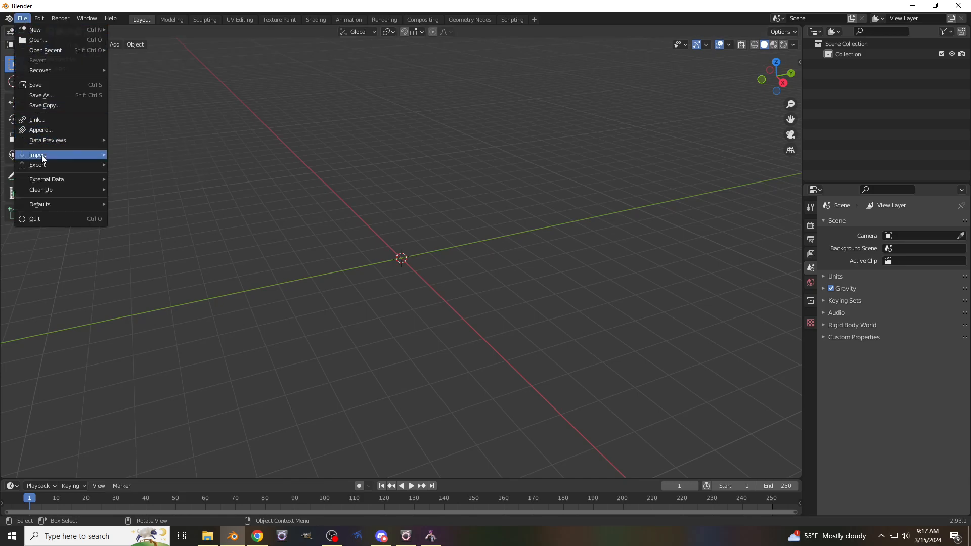
mouse_move(42, 159)
click(142, 226)
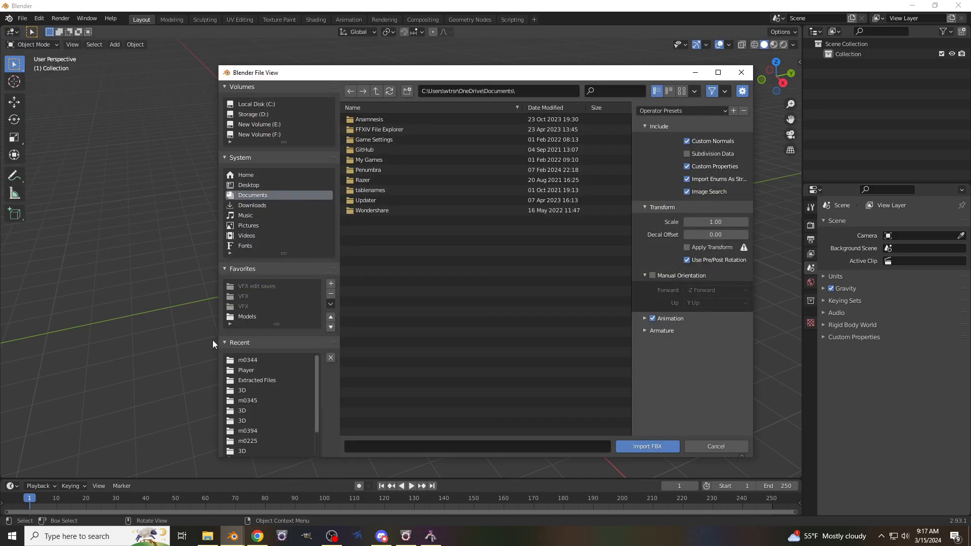
click(248, 360)
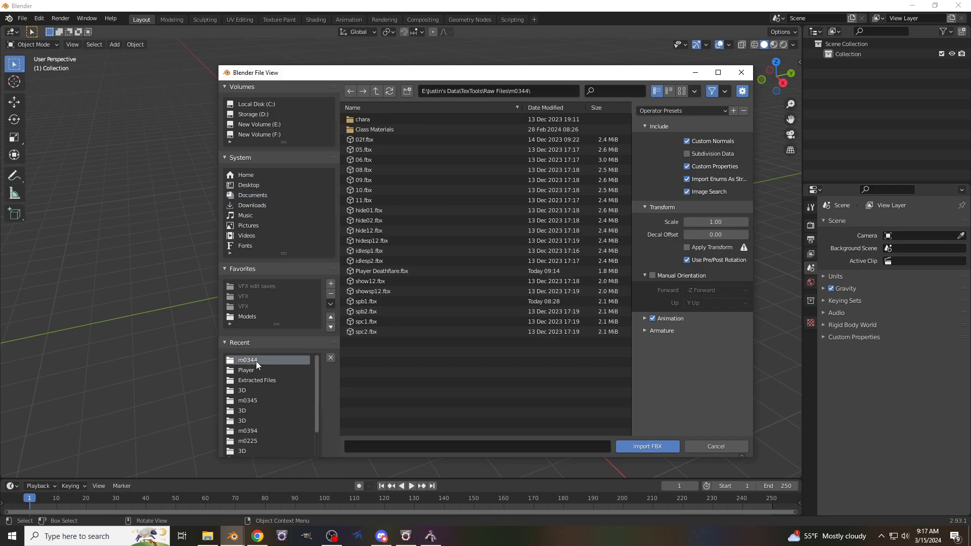
click(376, 150)
click(648, 447)
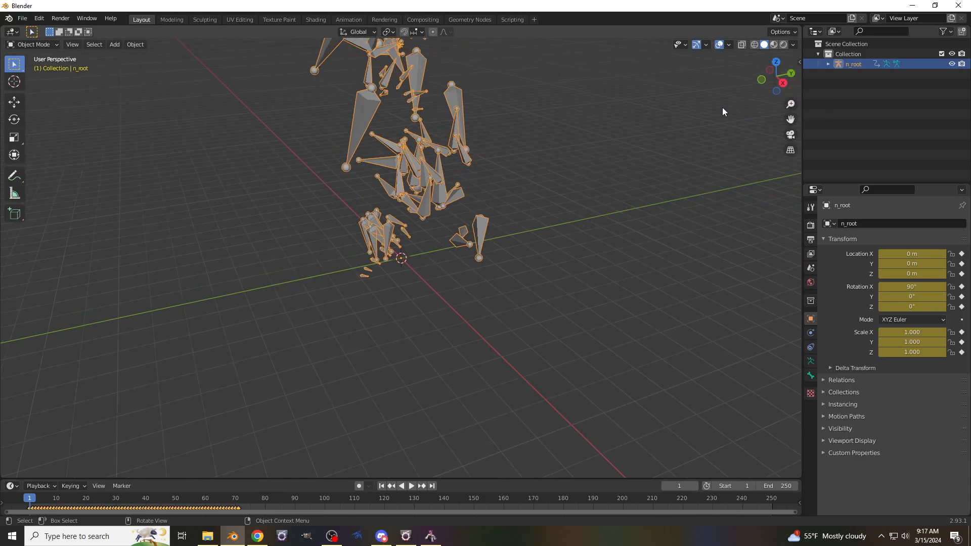
Clear the location, rotation and scale keyframes of the imported n_root armature
right_click(902, 265)
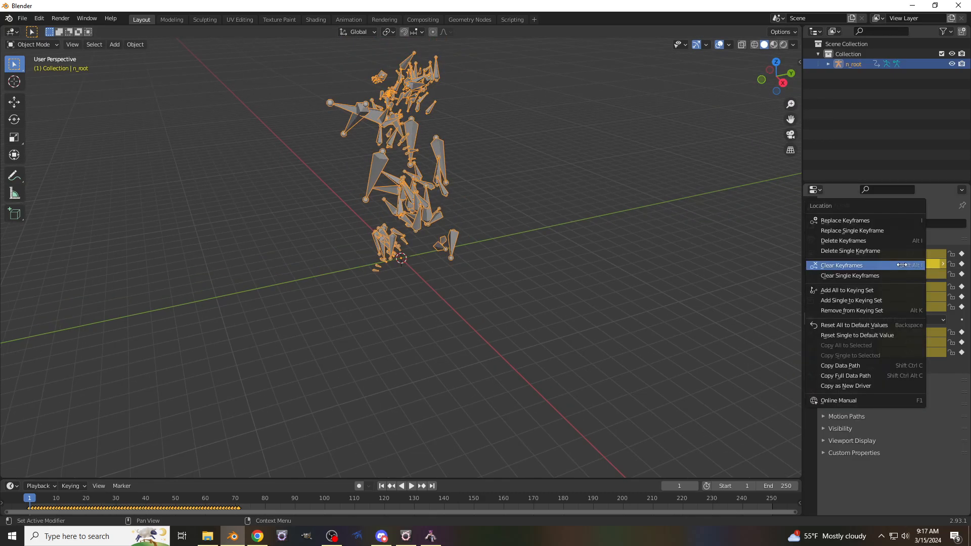
click(902, 265)
right_click(906, 297)
click(905, 296)
right_click(906, 333)
click(906, 334)
Set the n_root armature's X rotation to 0° and play its animation in top view
click(921, 288)
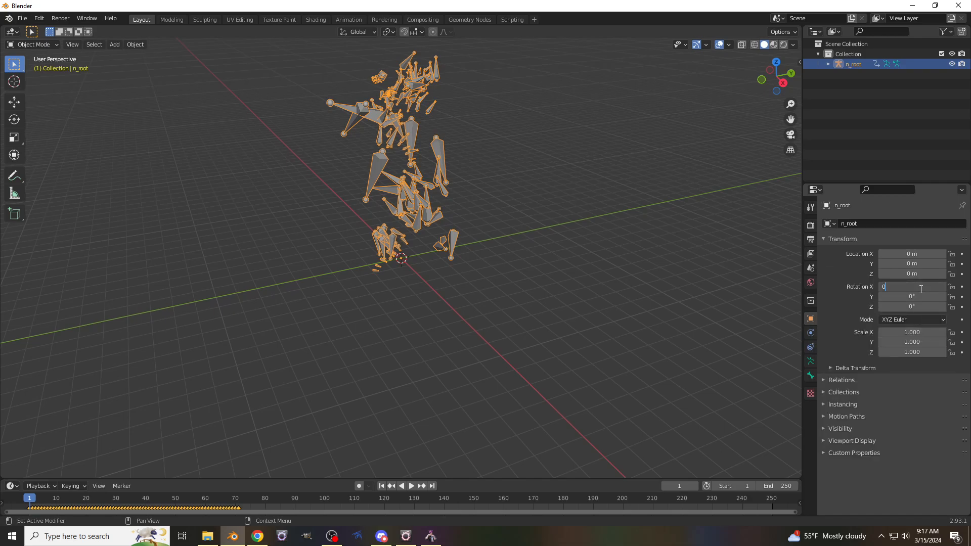
text(0)
key(Return)
click(780, 66)
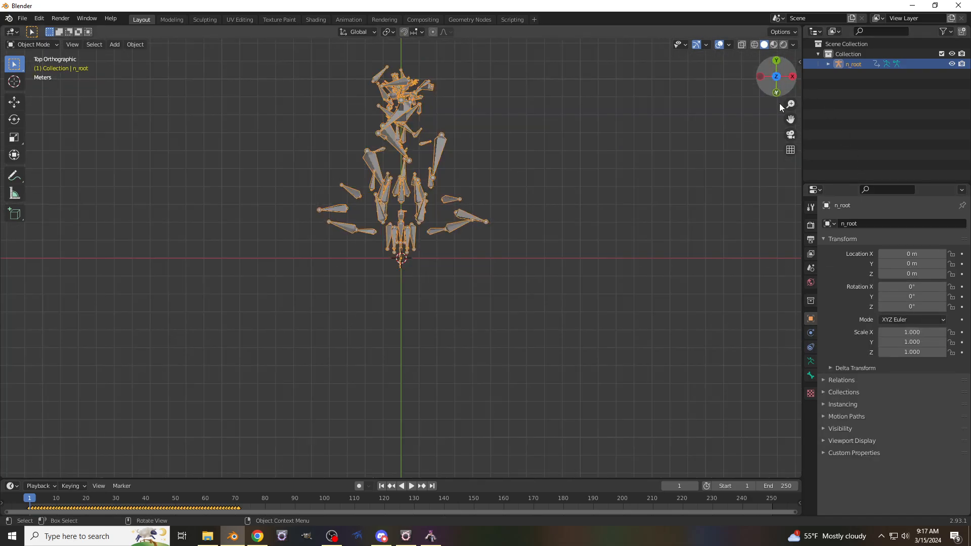
drag(791, 120, 801, 195)
click(412, 486)
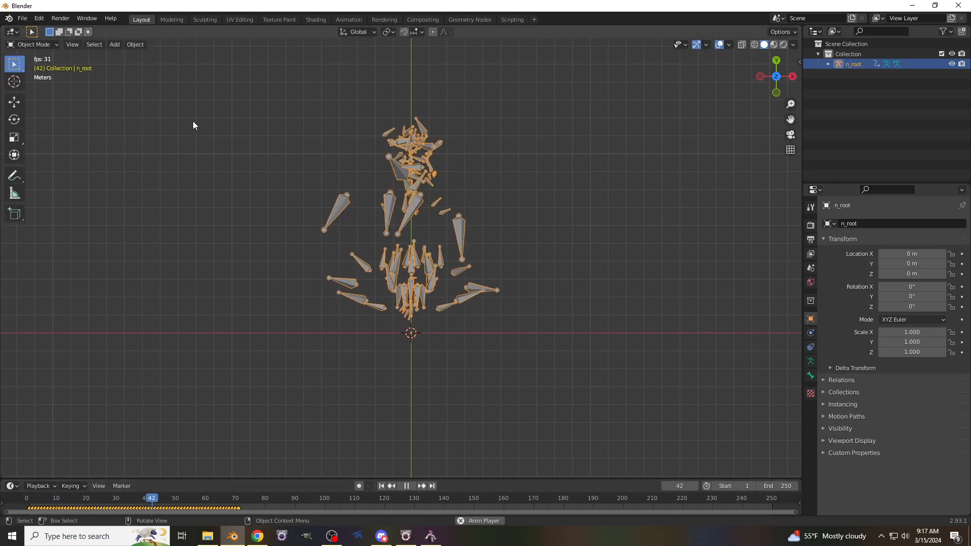
click(21, 20)
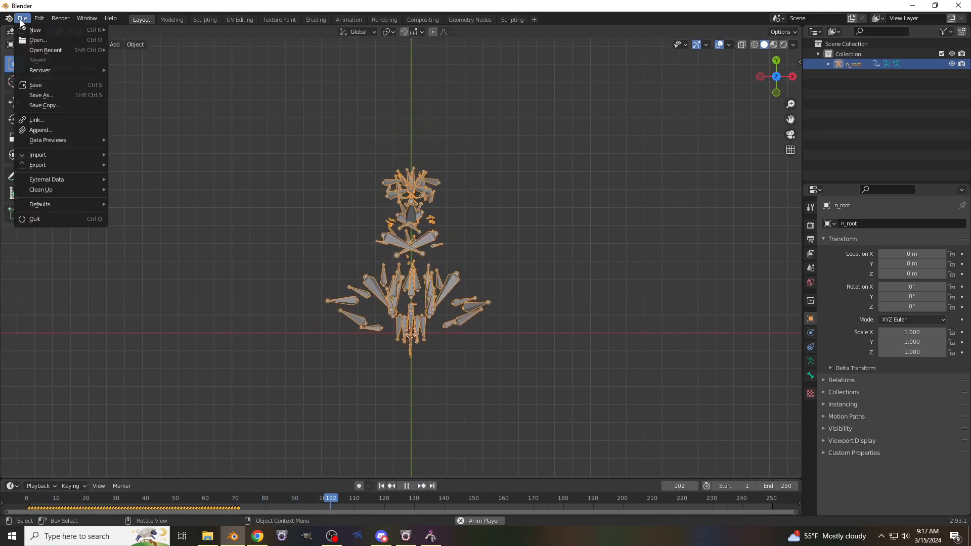
mouse_move(49, 153)
click(138, 220)
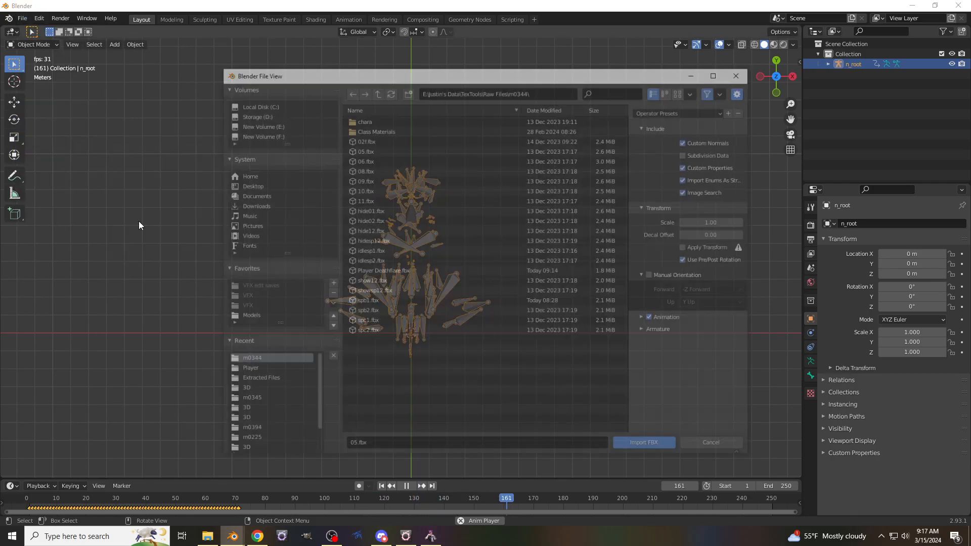
click(736, 77)
Show the BlenderAssist import settings and clear the Animation PAP path
click(799, 61)
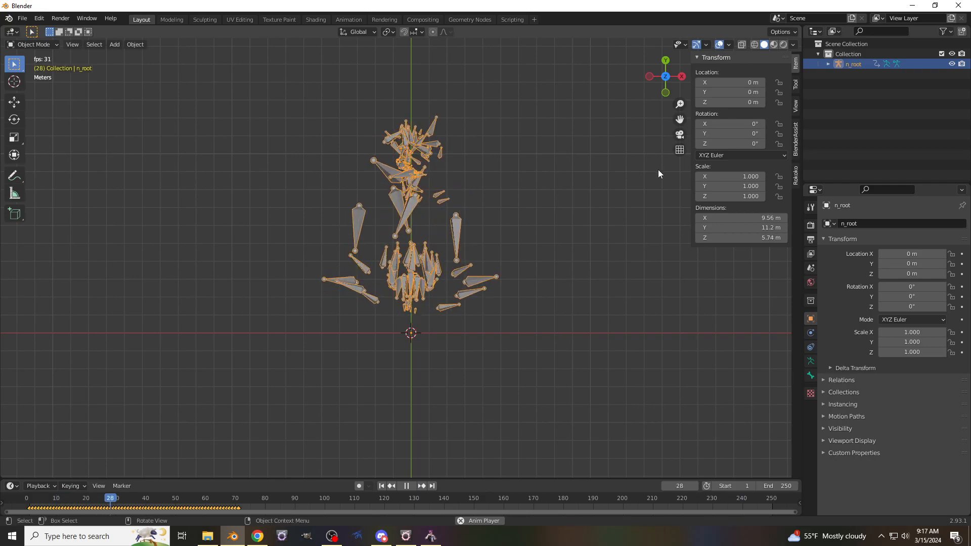
click(796, 147)
click(771, 86)
key(BackSpace)
Choose a player skeleton .sklb file from the Player folder as the Skeleton SKLB and import it
click(782, 110)
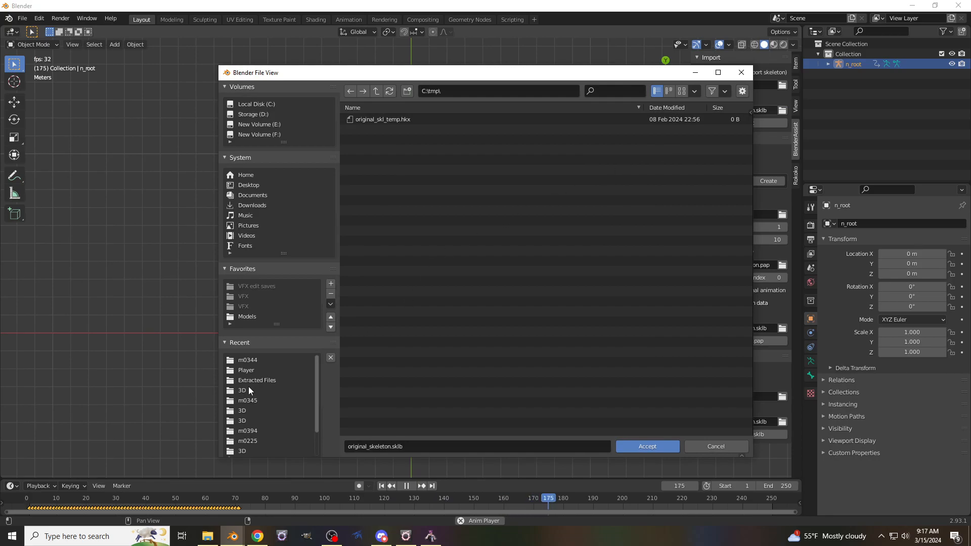
click(246, 370)
scroll(469, 341, down, 10)
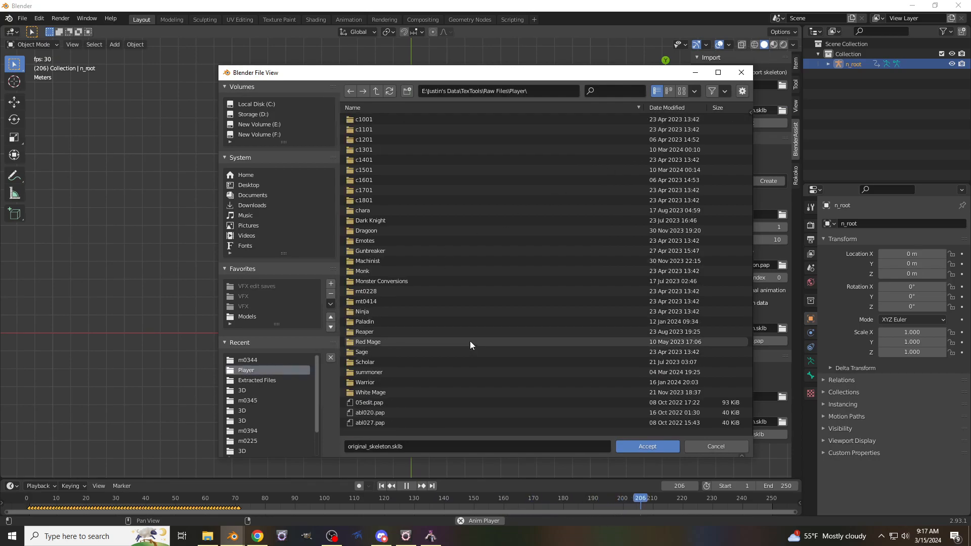
scroll(447, 332, down, 10)
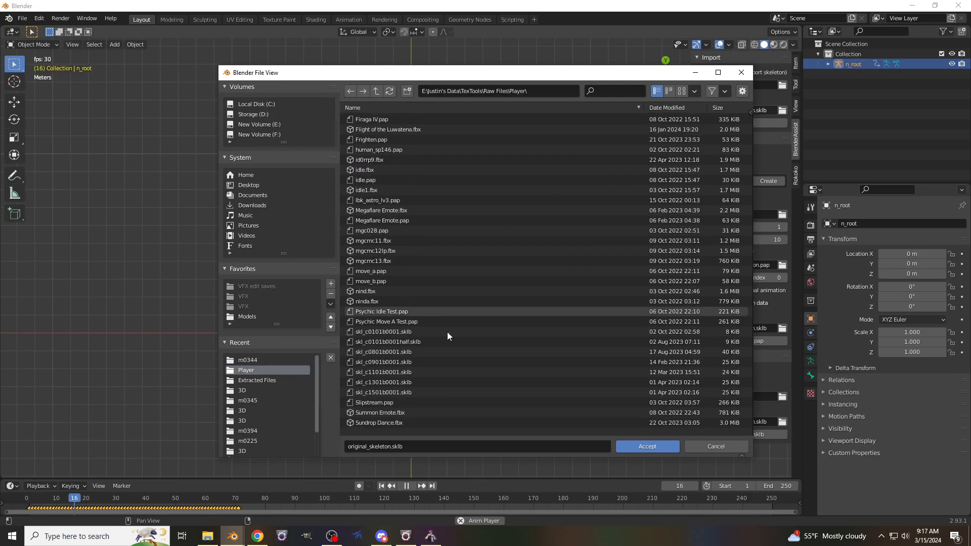
click(417, 311)
click(653, 447)
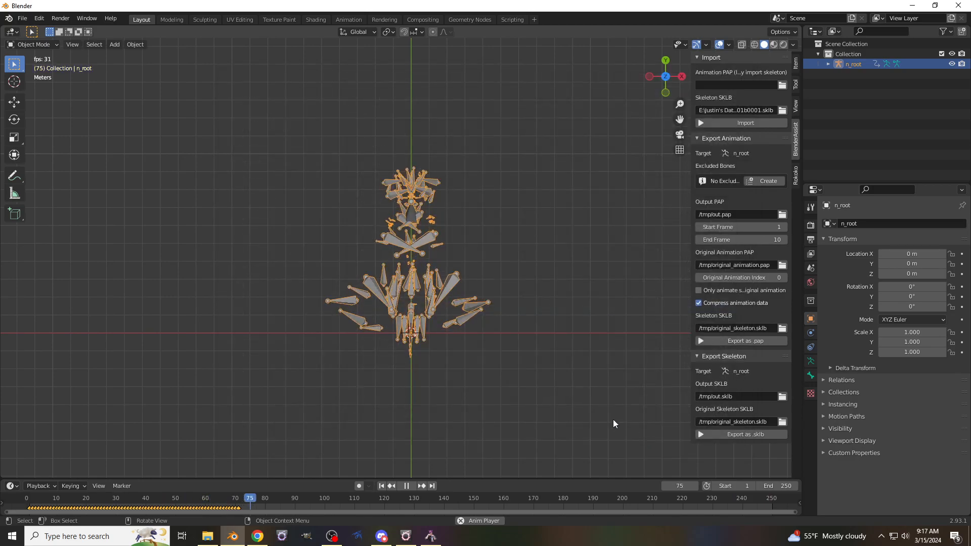
click(752, 125)
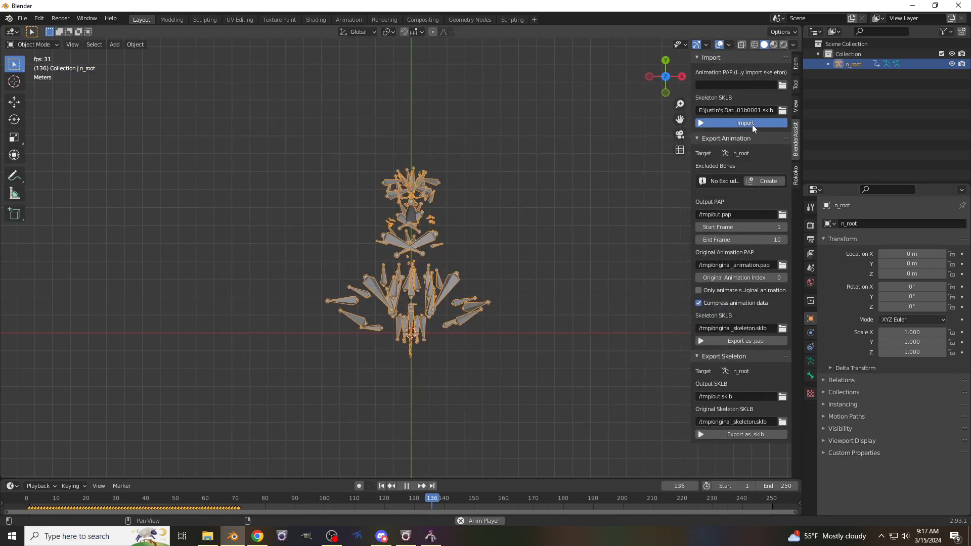
Set the imported player skeleton's rotation to 0° and its scale to 1 on all axes
click(904, 286)
text(90d)
key(BackSpace)
key(BackSpace)
key(BackSpace)
text(0)
key(Tab)
key(Tab)
text(0)
key(Tab)
text(1)
key(Tab)
text(1)
key(Tab)
text(1)
key(Return)
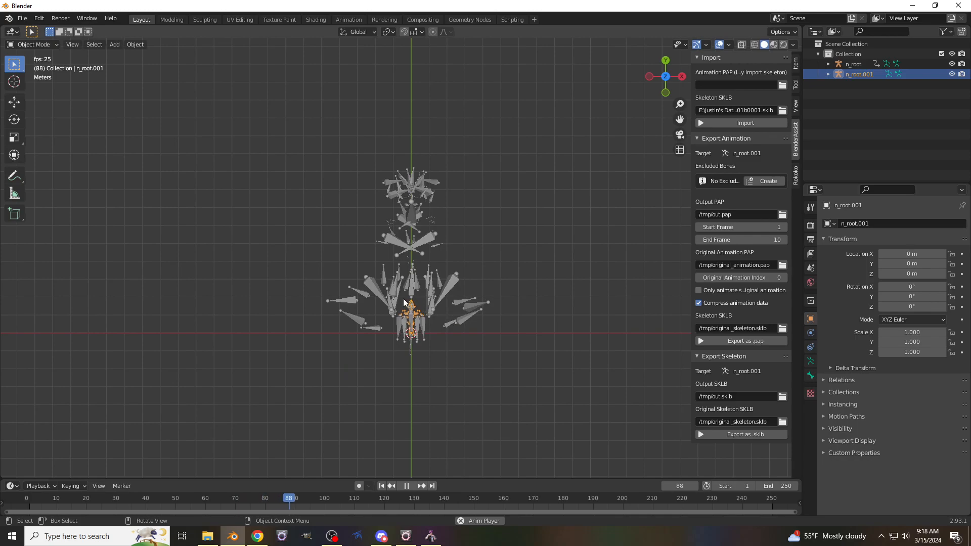
shift+click(450, 284)
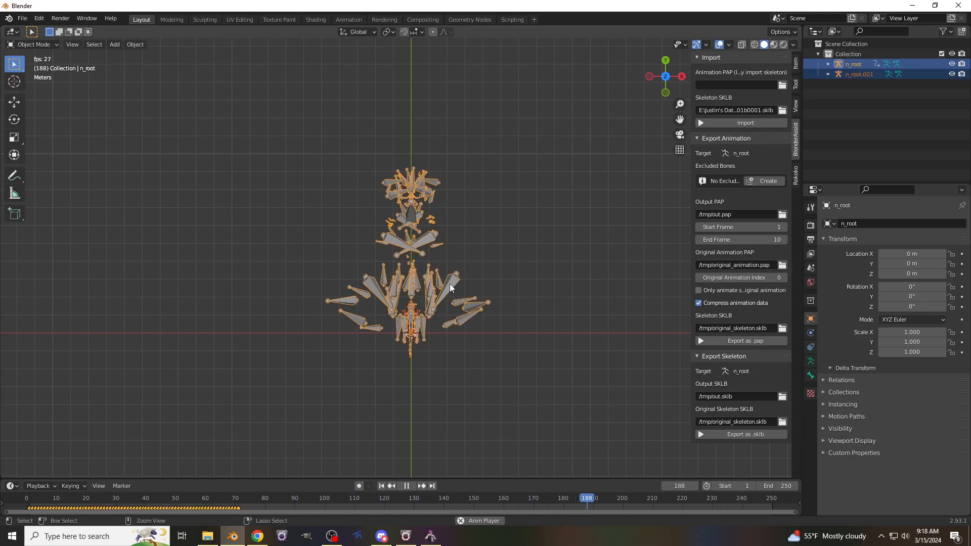
key(ctrl+l)
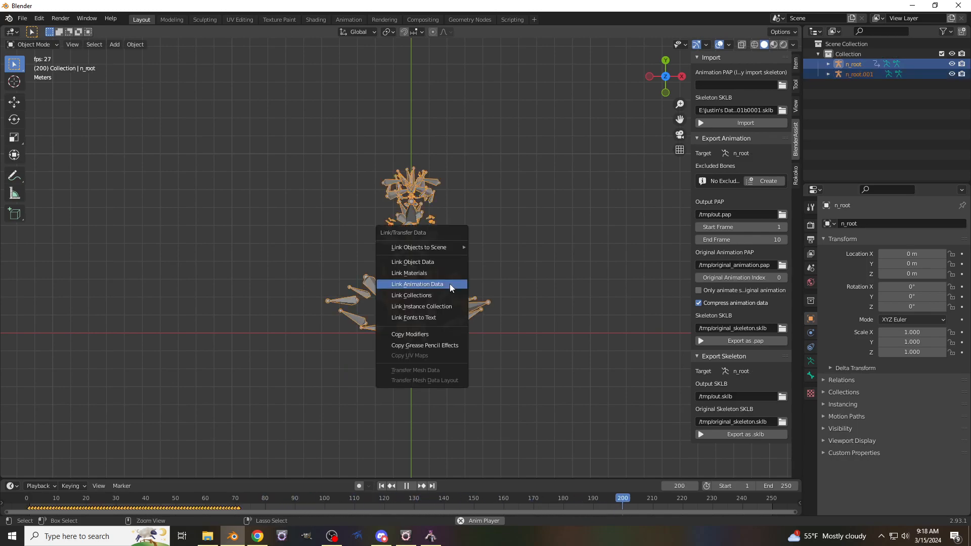
click(400, 285)
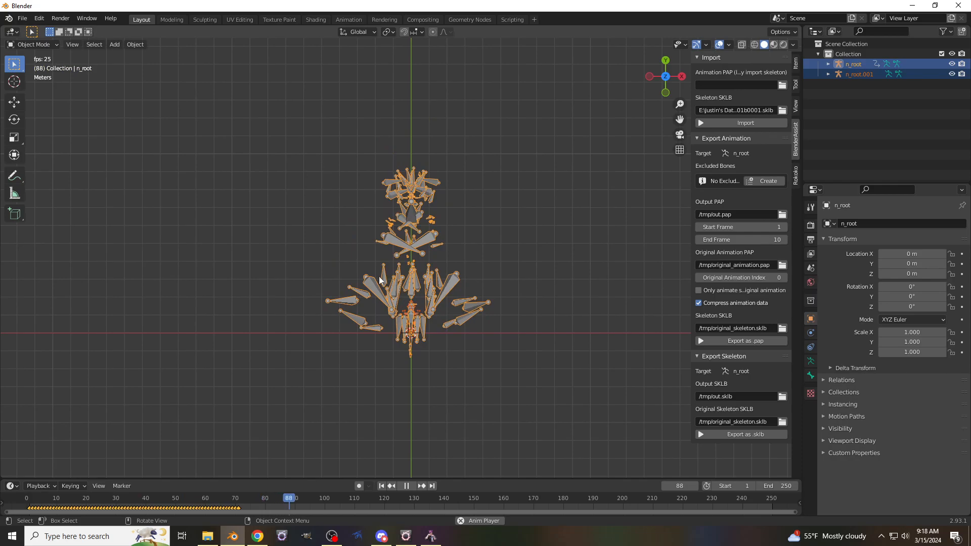
click(39, 18)
click(52, 55)
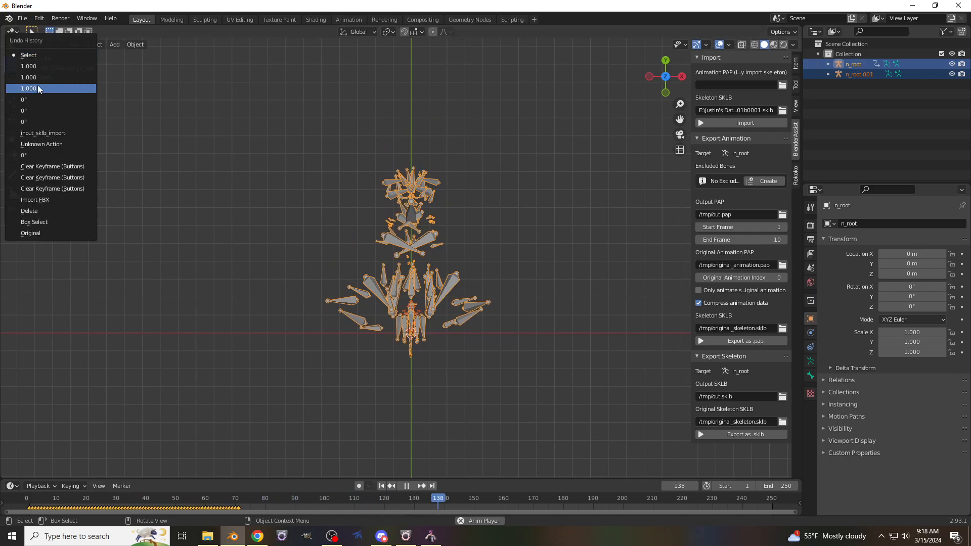
click(38, 67)
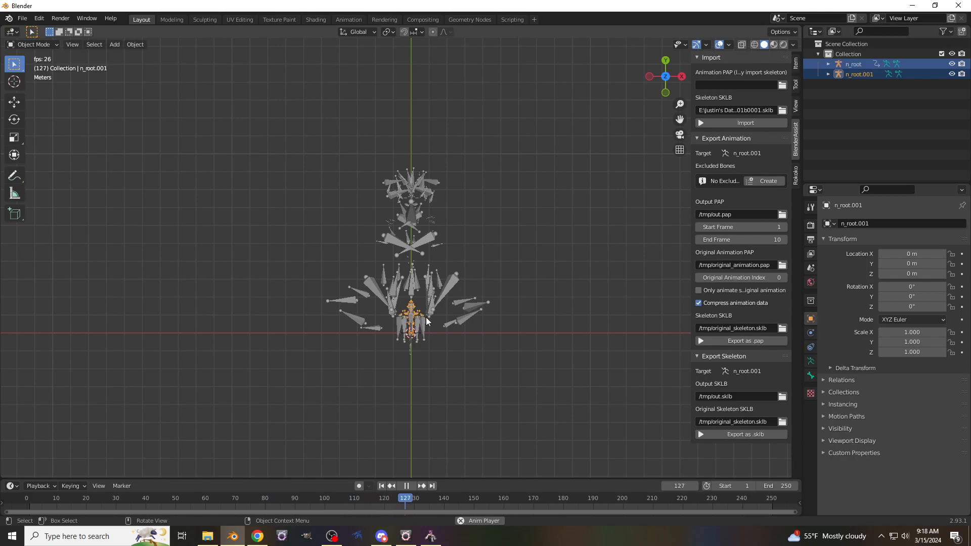
Add n_root to the selection as the active armature and link its animation data to n_root.001
shift+click(450, 287)
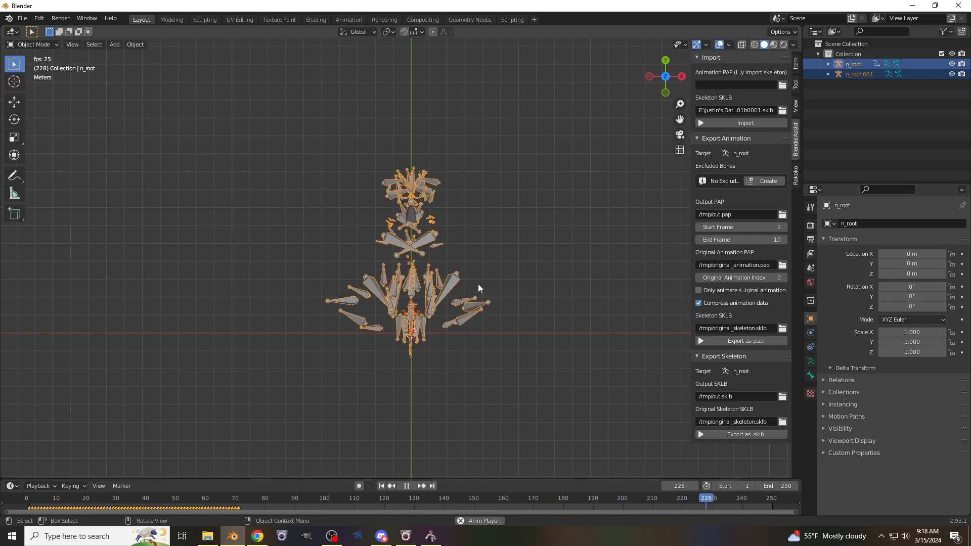
key(ctrl+l)
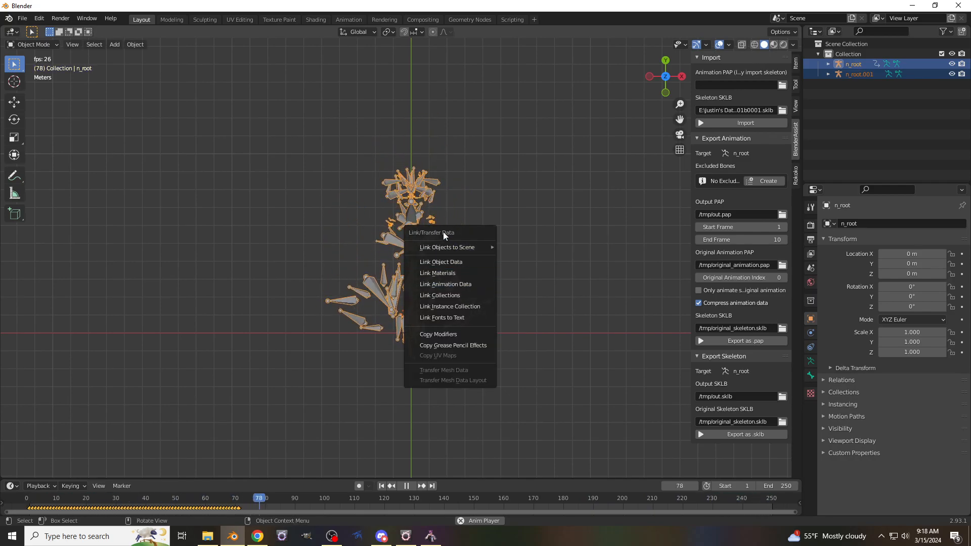
click(446, 285)
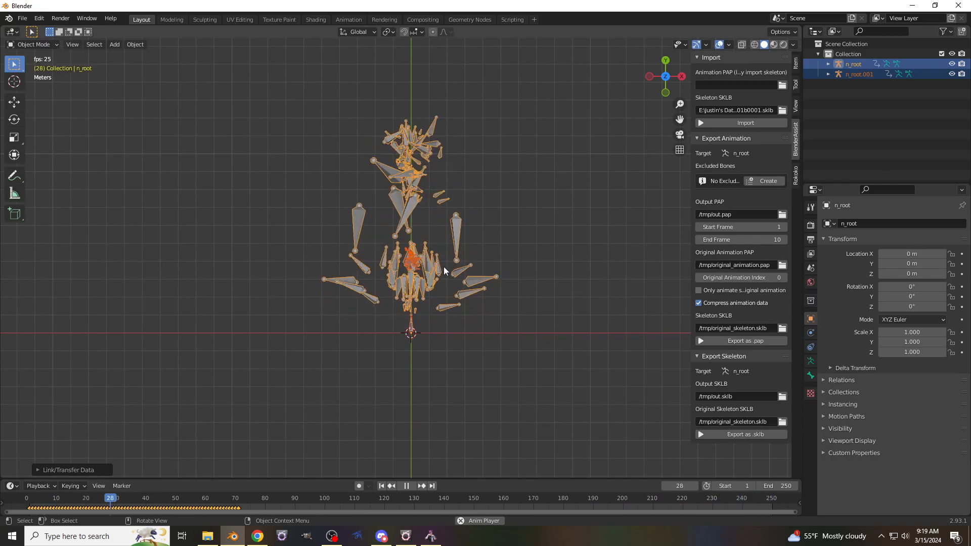
Delete the original n_root armature and select the remaining player skeleton n_root.001
click(412, 219)
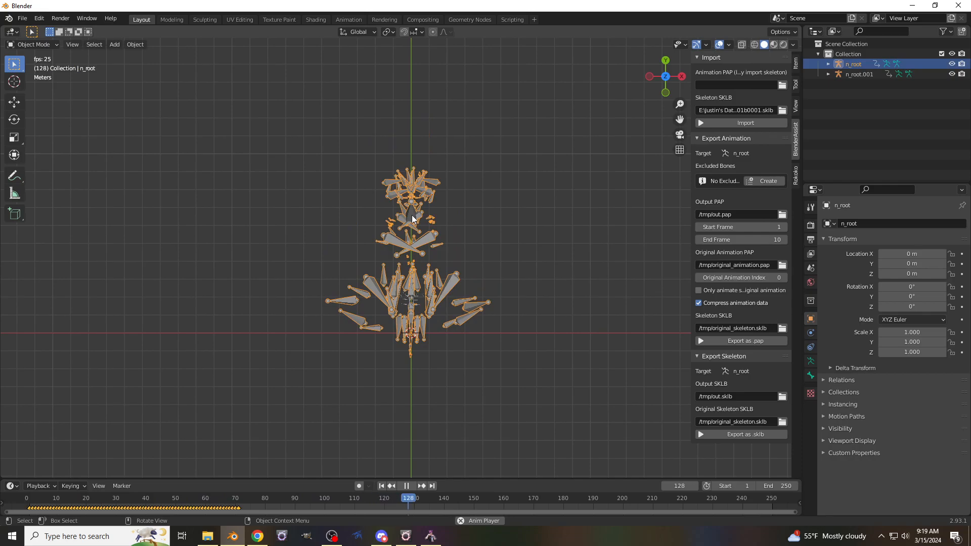
key(Delete)
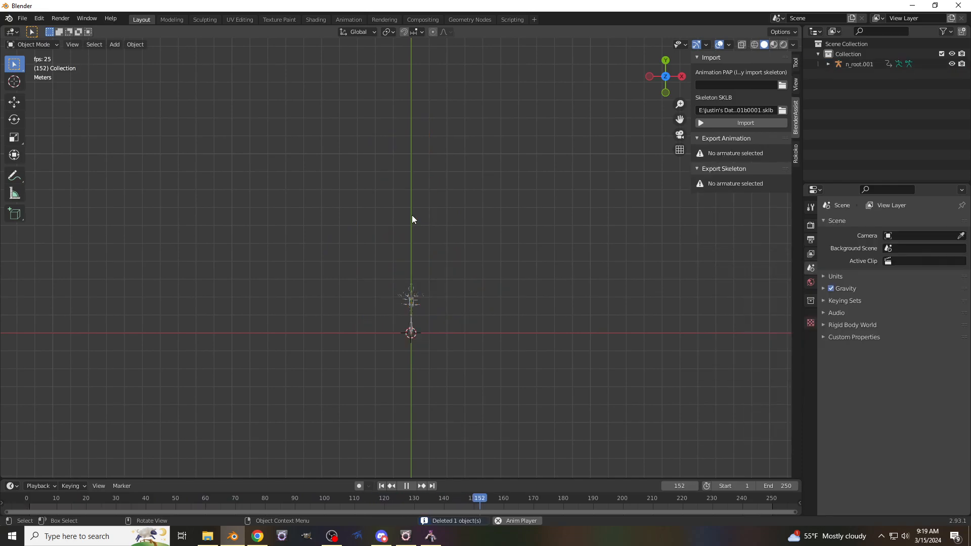
click(411, 293)
scroll(397, 324, up, 2)
scroll(396, 324, up, 4)
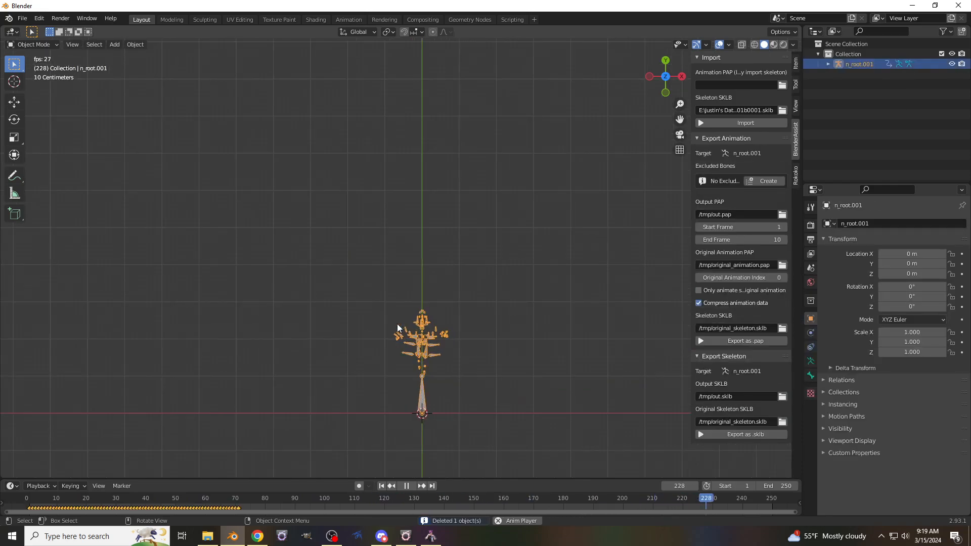
scroll(390, 305, down, 1)
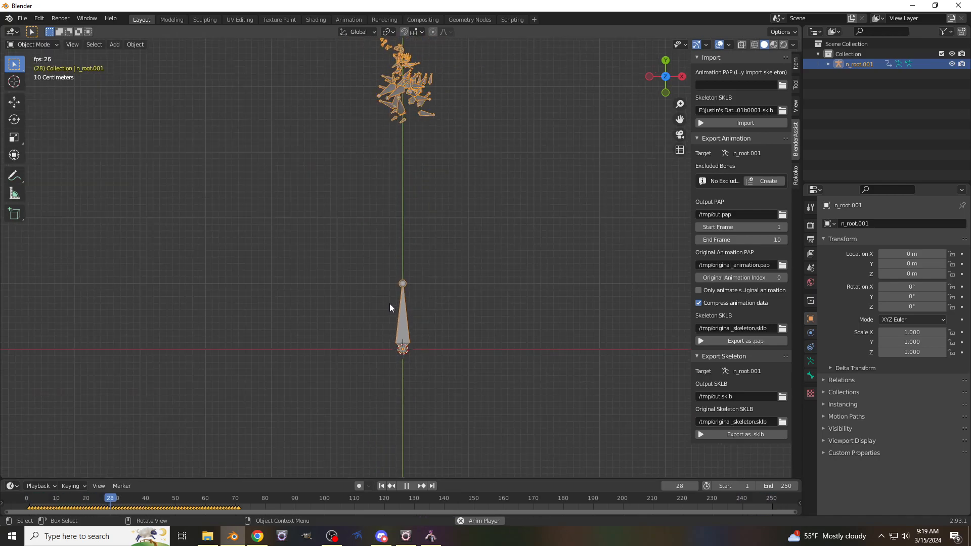
Switch to the Animation workspace and show the player skeleton in top view
click(348, 19)
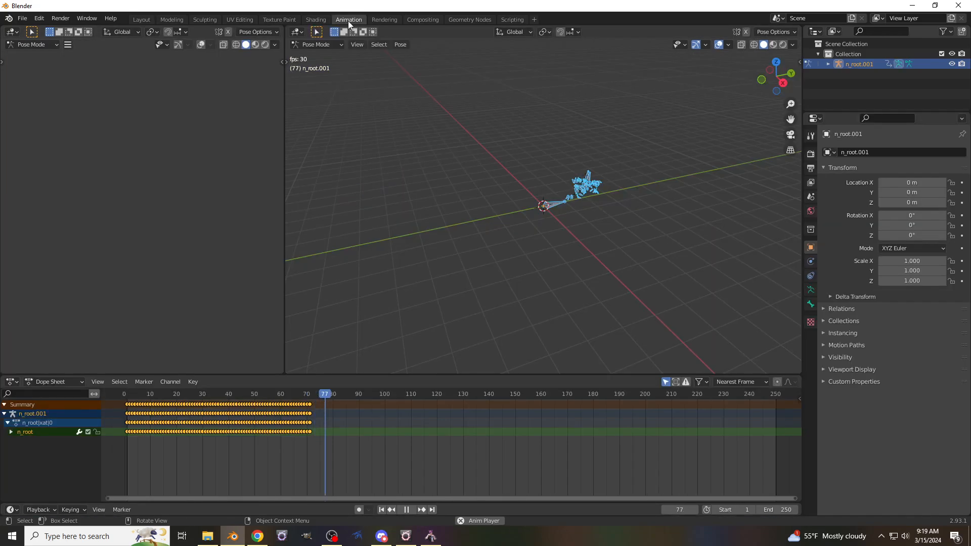
click(777, 93)
scroll(666, 151, up, 4)
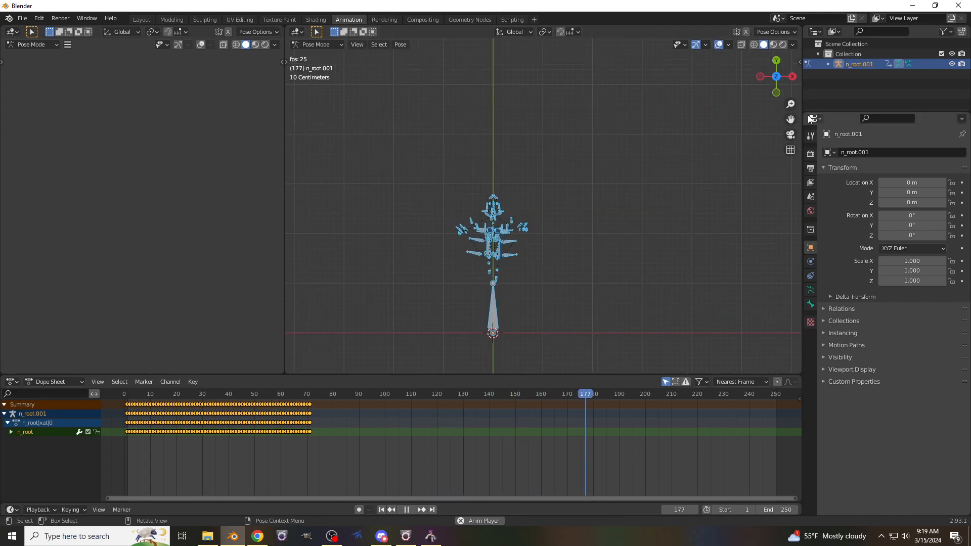
shift+middle_drag(651, 239, 667, 191)
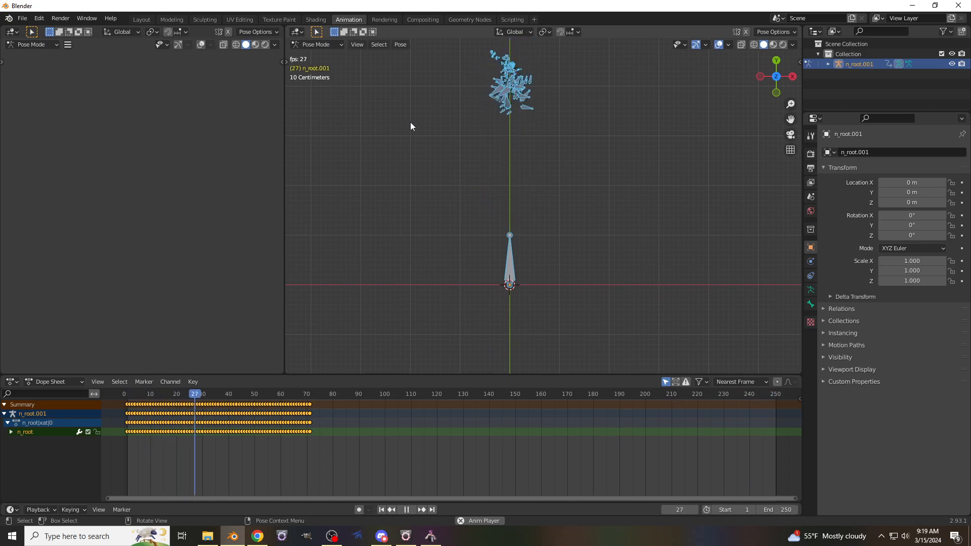
Replace the Dope Sheet with the Graph Editor, filter its channels by n_hara, and expand the n_root channel group
click(11, 381)
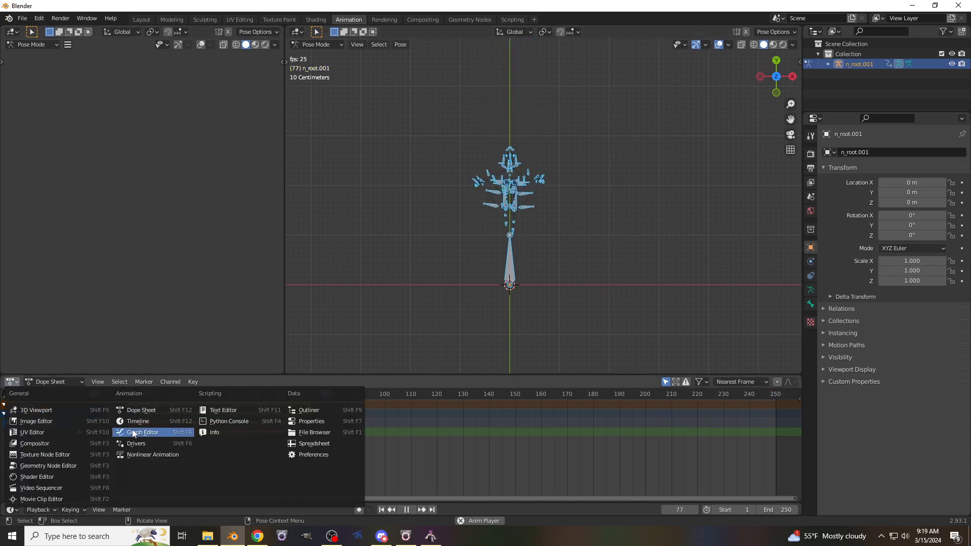
click(136, 433)
click(30, 394)
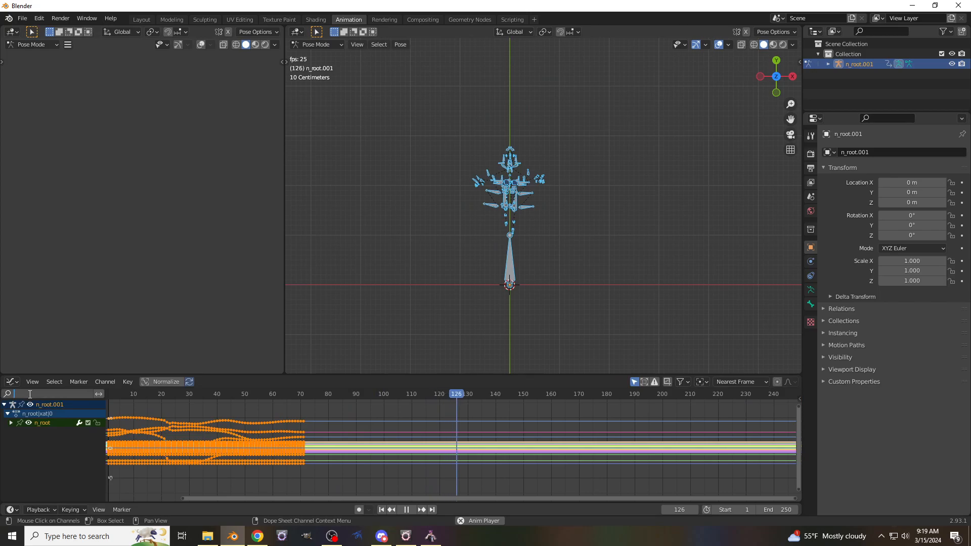
text(n_hara)
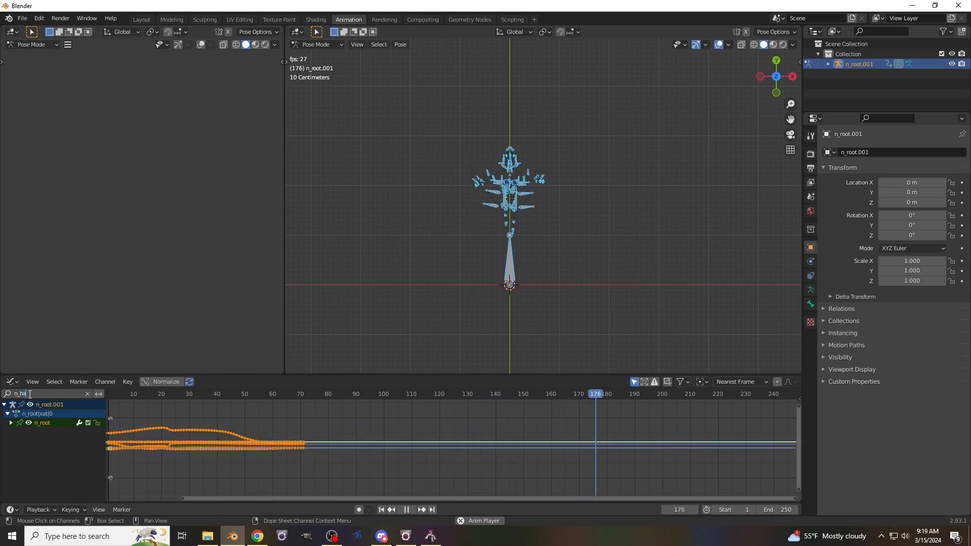
click(13, 424)
click(11, 423)
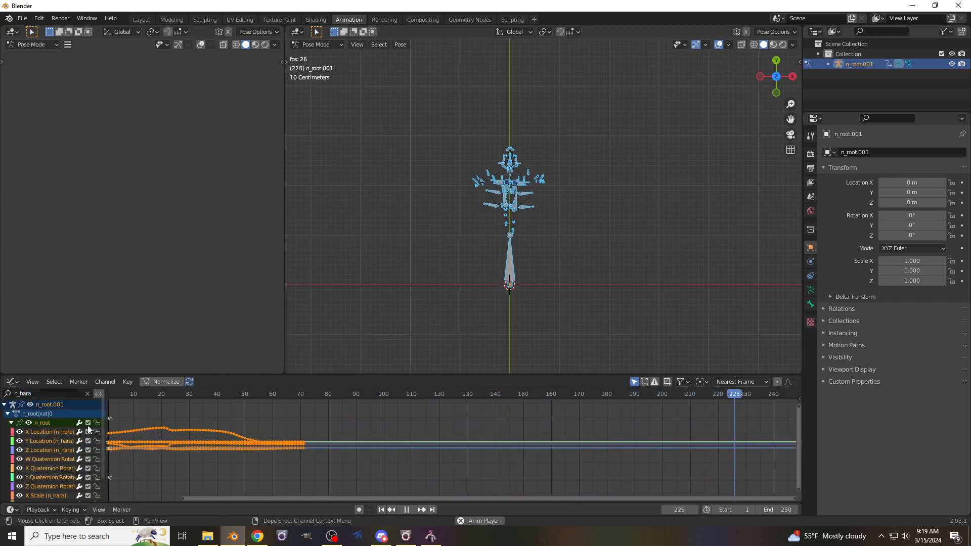
Lock all n_hara channels except Y Location and shift the whole Y Location curve down about 0.93
drag(252, 498, 29, 488)
scroll(375, 493, up, 6)
scroll(351, 481, up, 2)
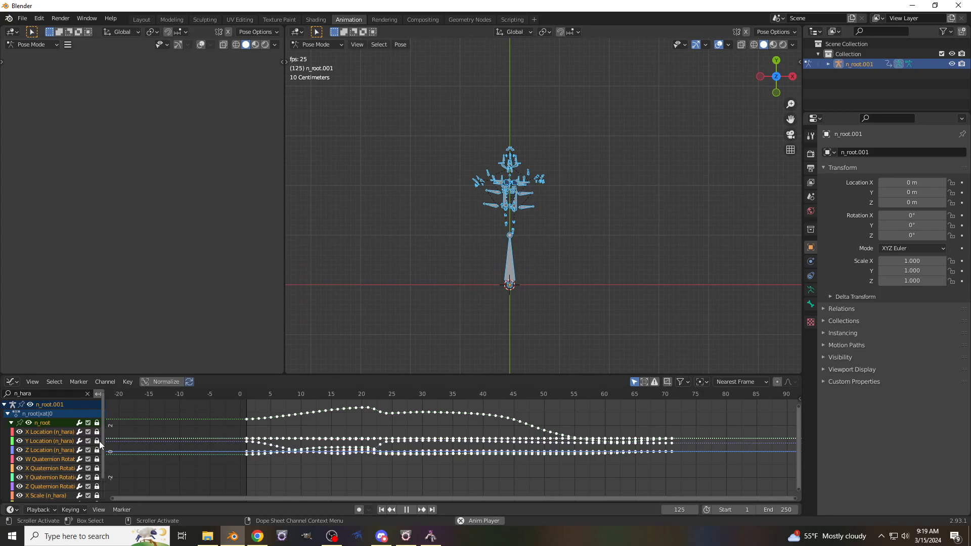
click(531, 426)
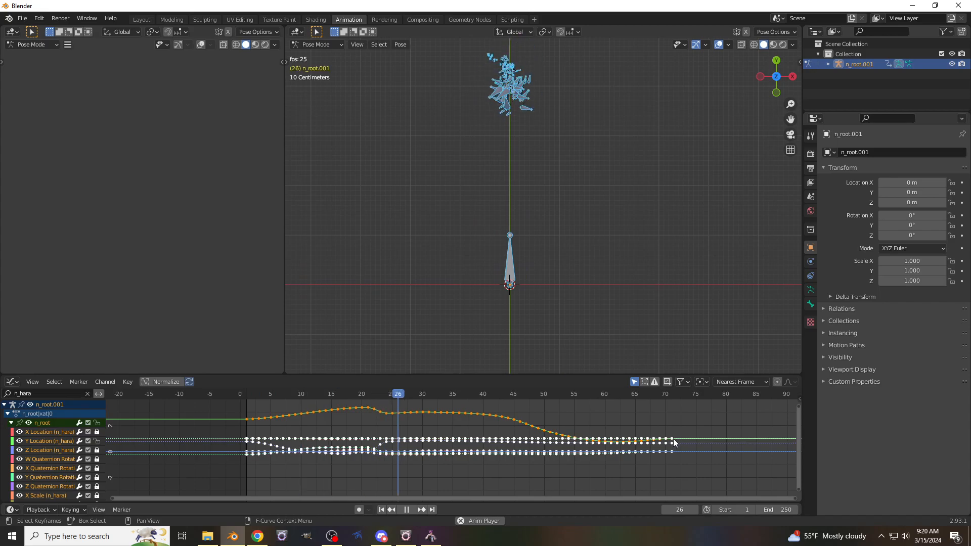
drag(673, 443, 676, 447)
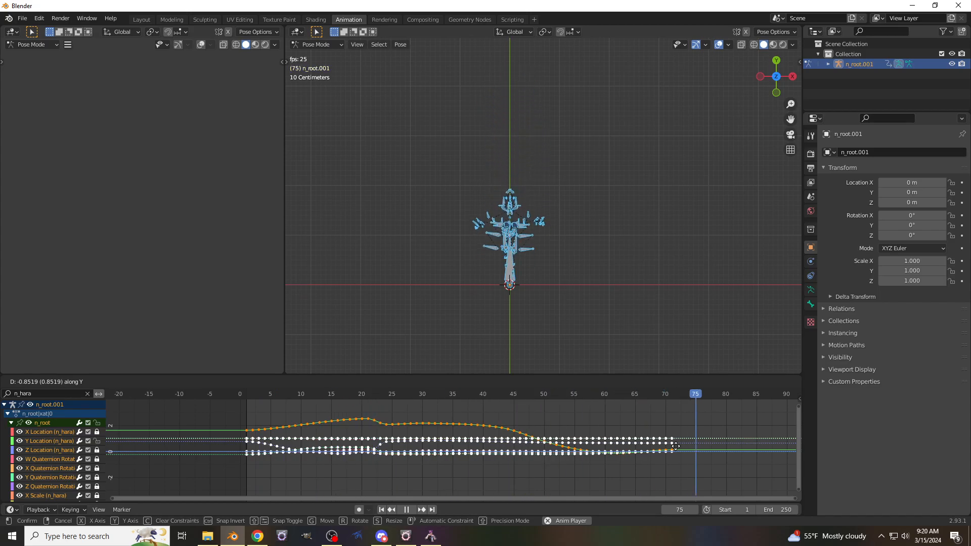
drag(676, 447, 676, 447)
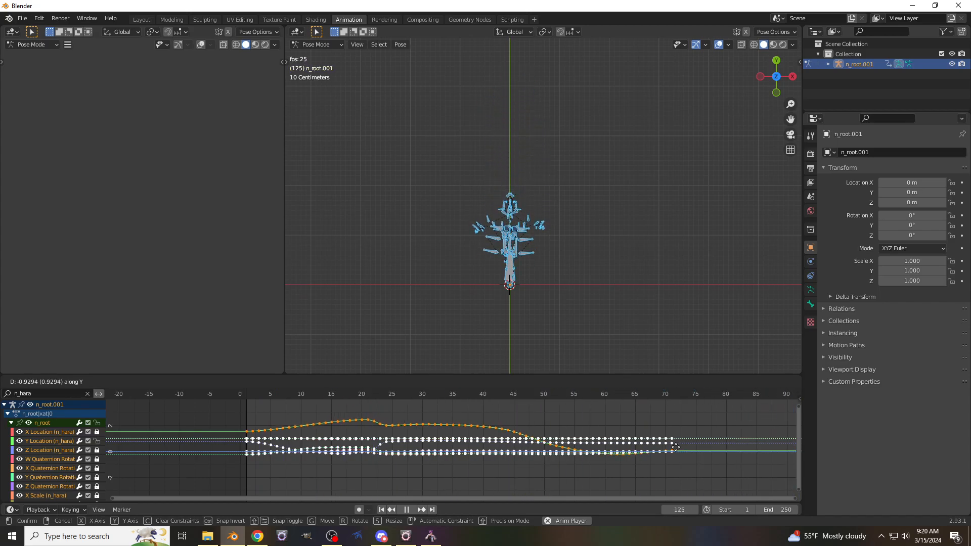
click(676, 447)
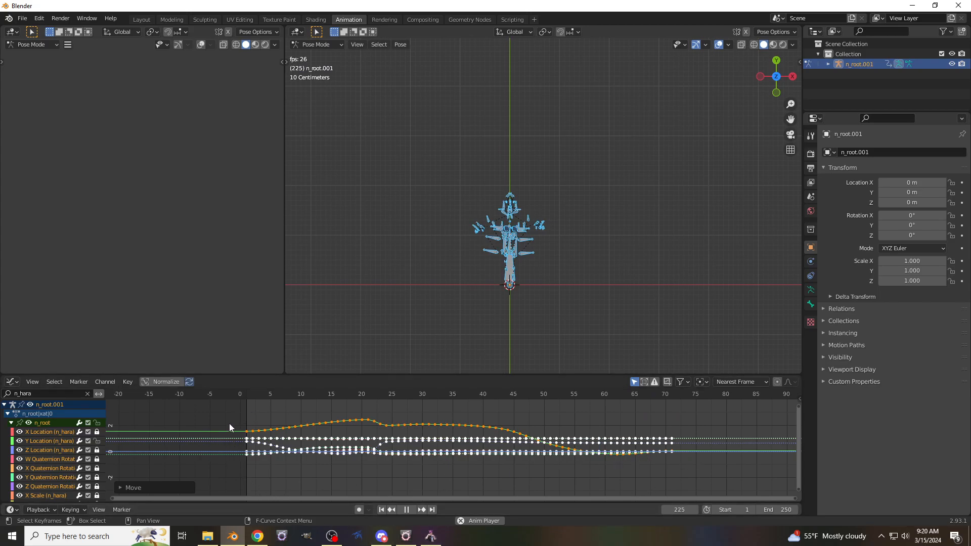
drag(230, 419, 231, 423)
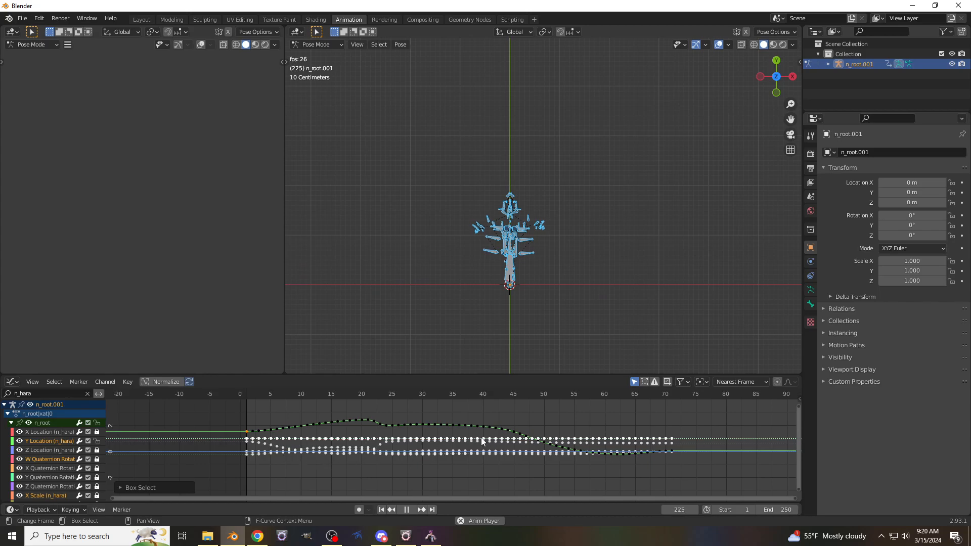
click(361, 432)
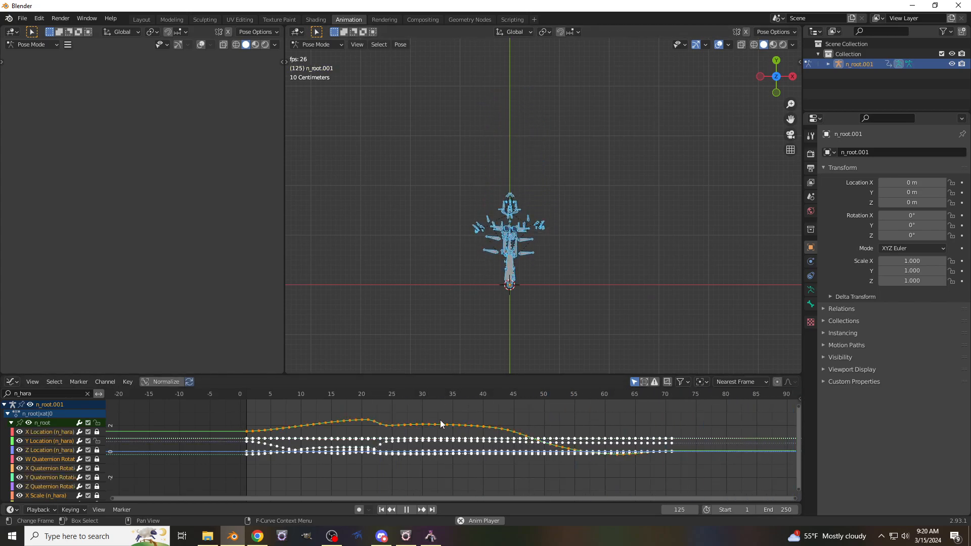
key(s)
key(Escape)
Change the curve pivot point and scale the whole Y Location (n_hara) curve to 0.5 along Y
click(702, 382)
click(711, 402)
key(s)
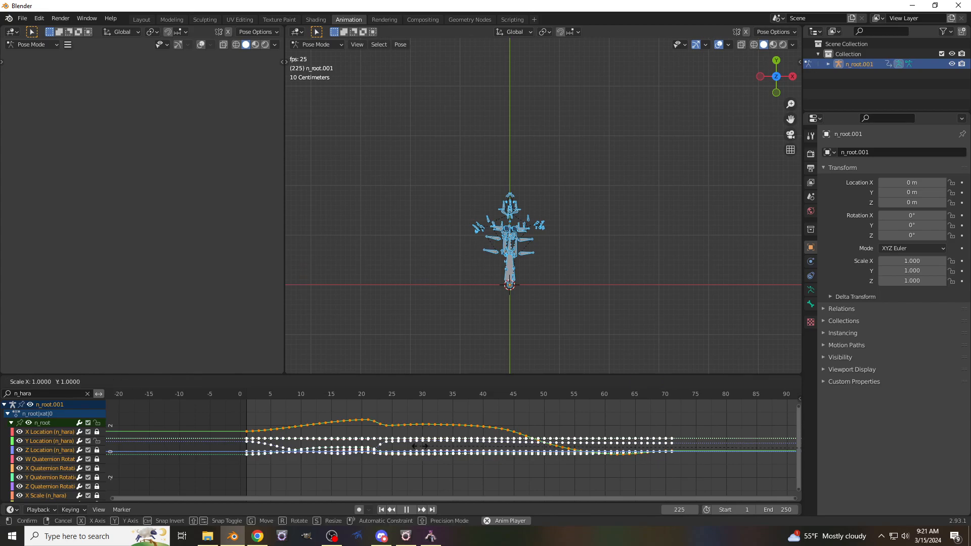
click(419, 446)
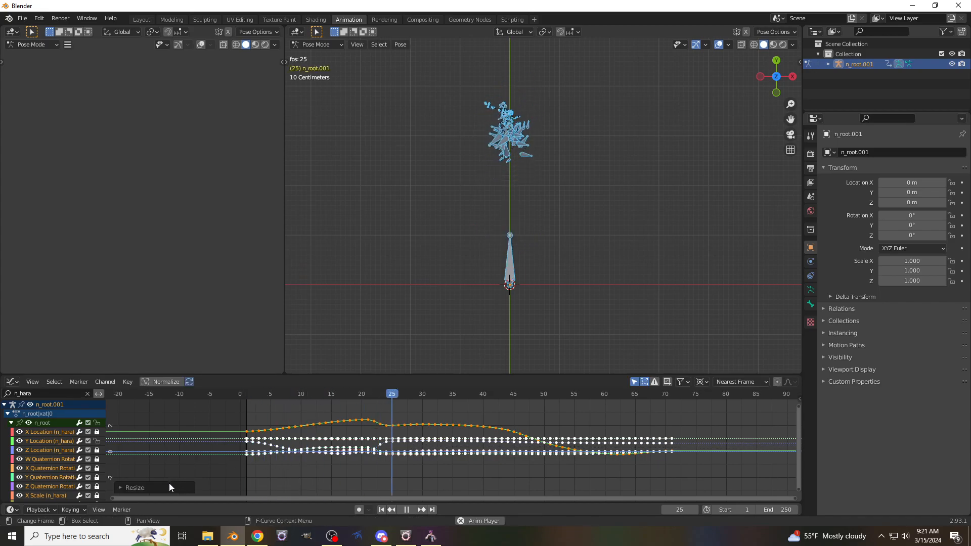
click(168, 484)
click(219, 453)
text(.5)
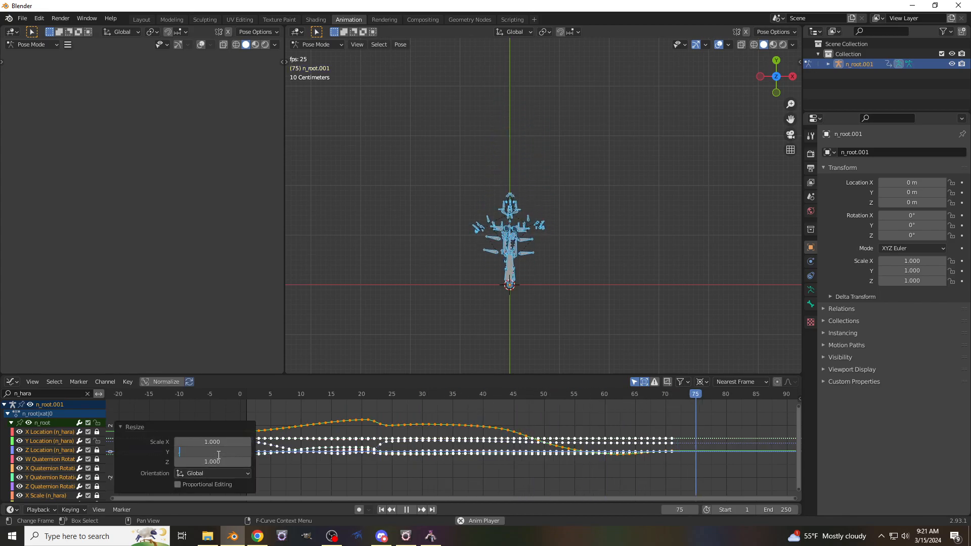
key(Return)
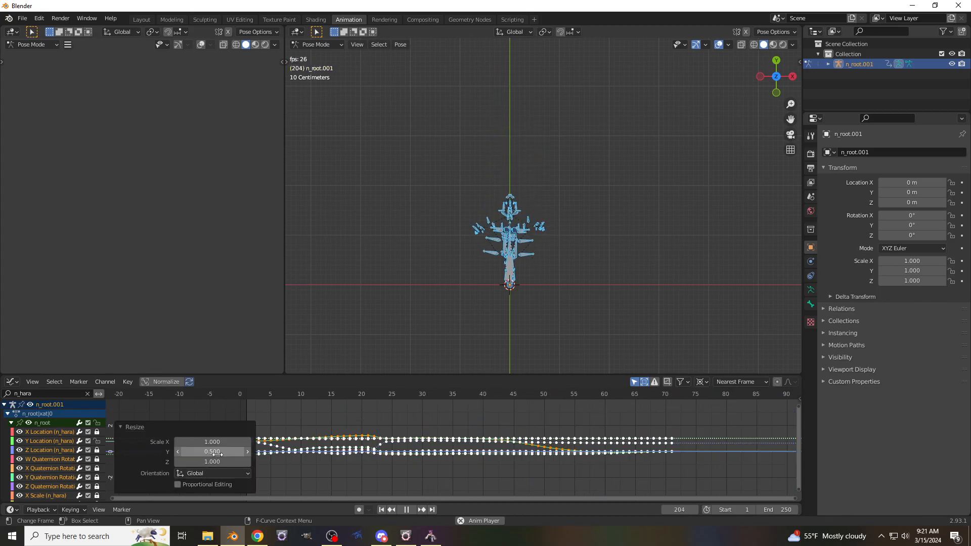
click(202, 424)
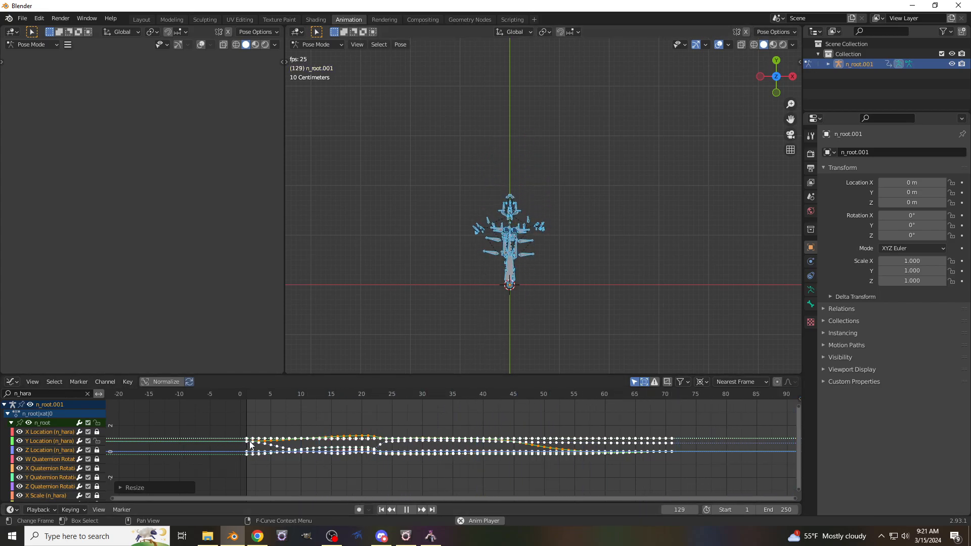
Lower the first Y Location keyframe about 0.77 along Y using smooth proportional editing with a size of 9.85
drag(237, 429, 250, 451)
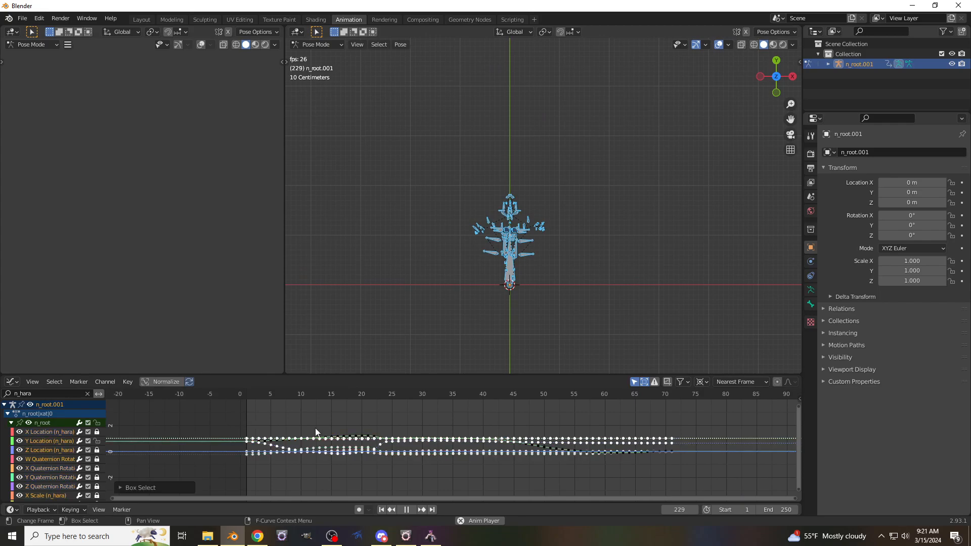
click(777, 382)
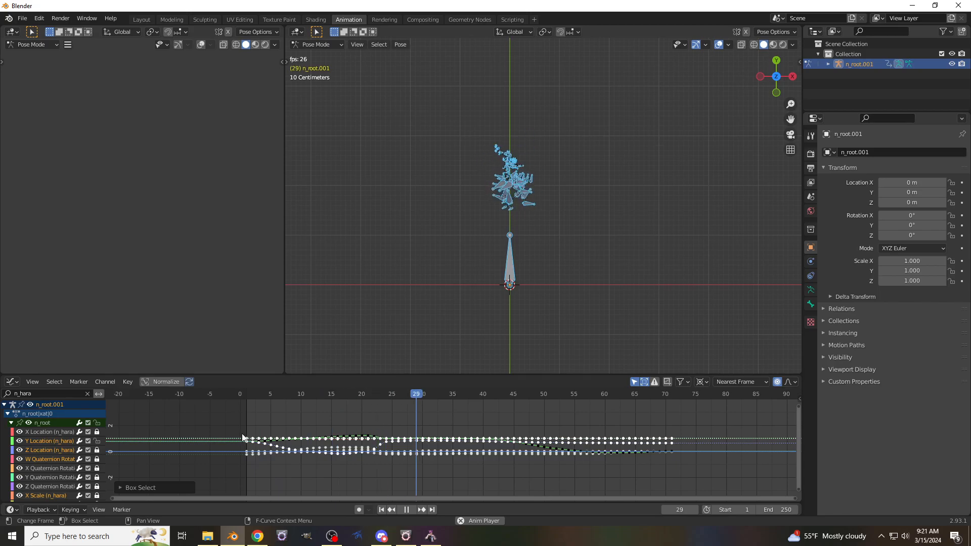
key(g)
key(y)
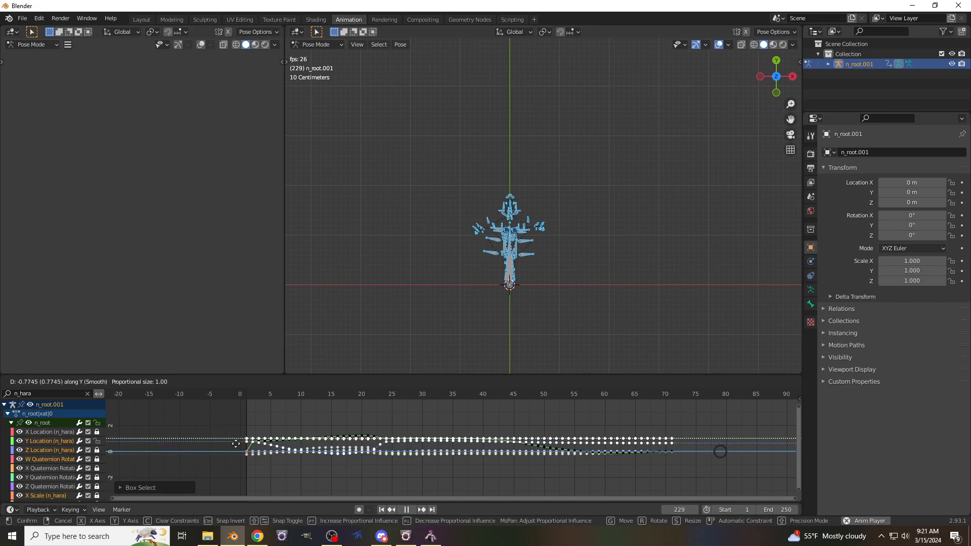
scroll(235, 444, down, 3)
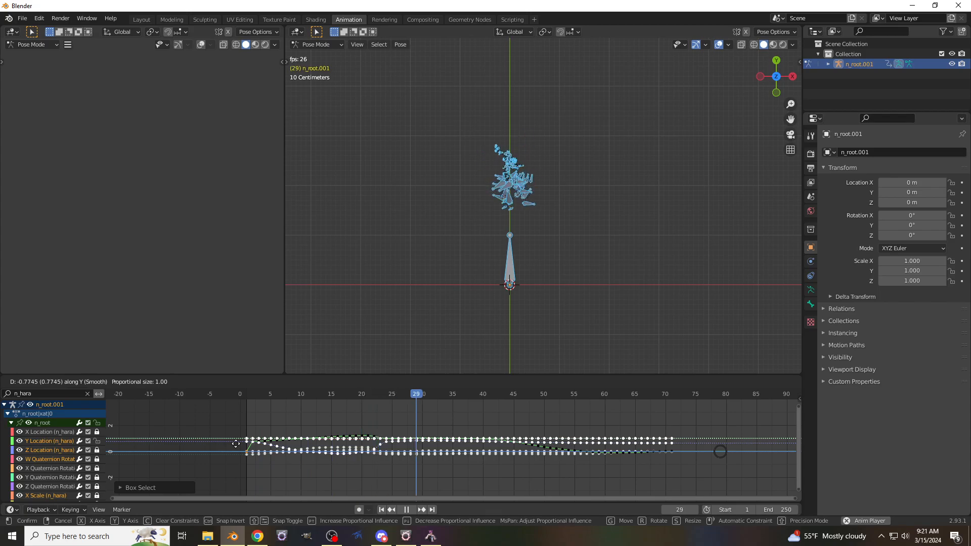
scroll(236, 443, down, 3)
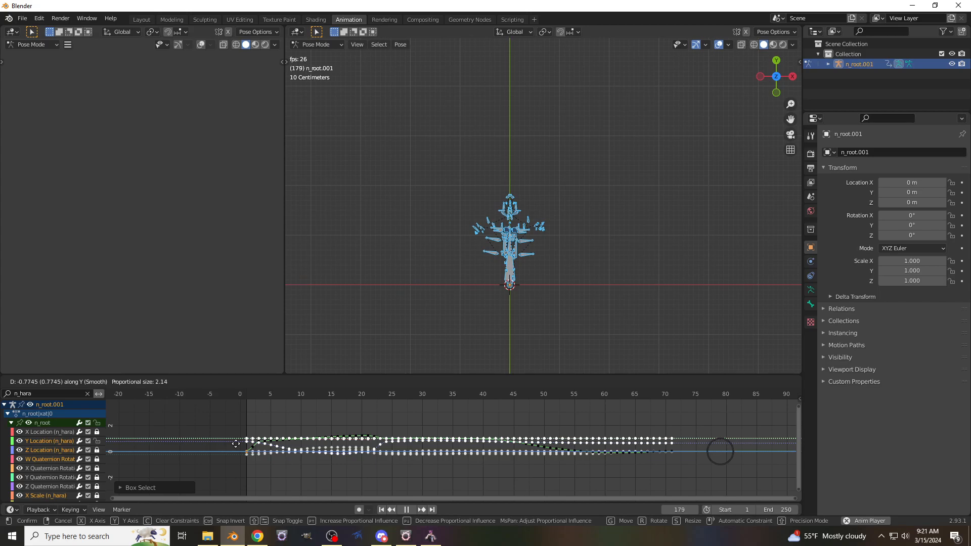
scroll(235, 444, down, 5)
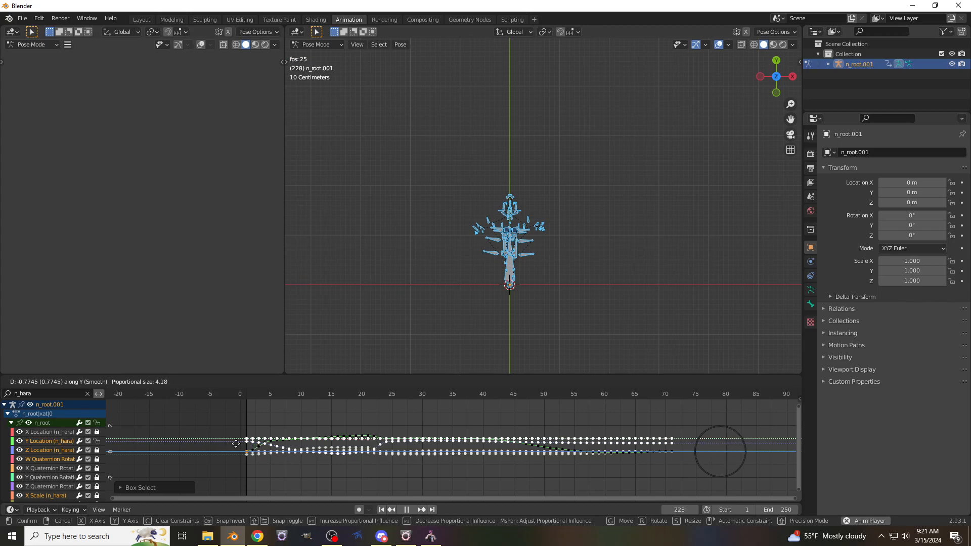
scroll(235, 444, down, 6)
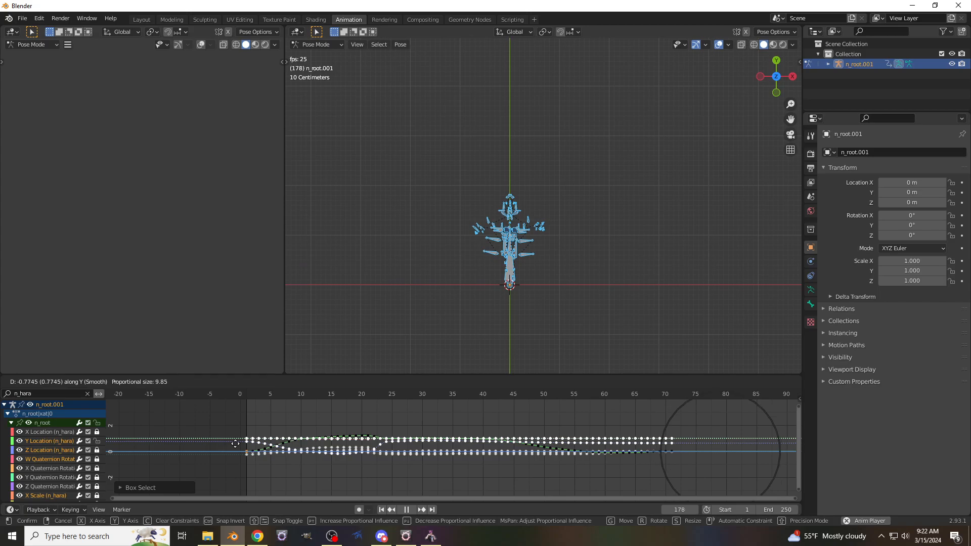
click(236, 445)
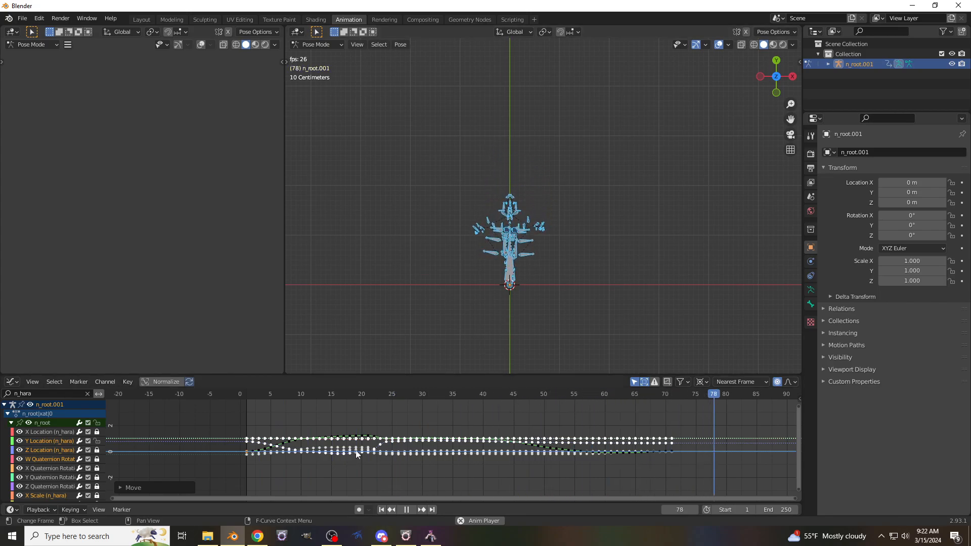
Show the skeleton from the side, leave only Z Location (n_hara) unlocked, and select its whole curve
click(793, 77)
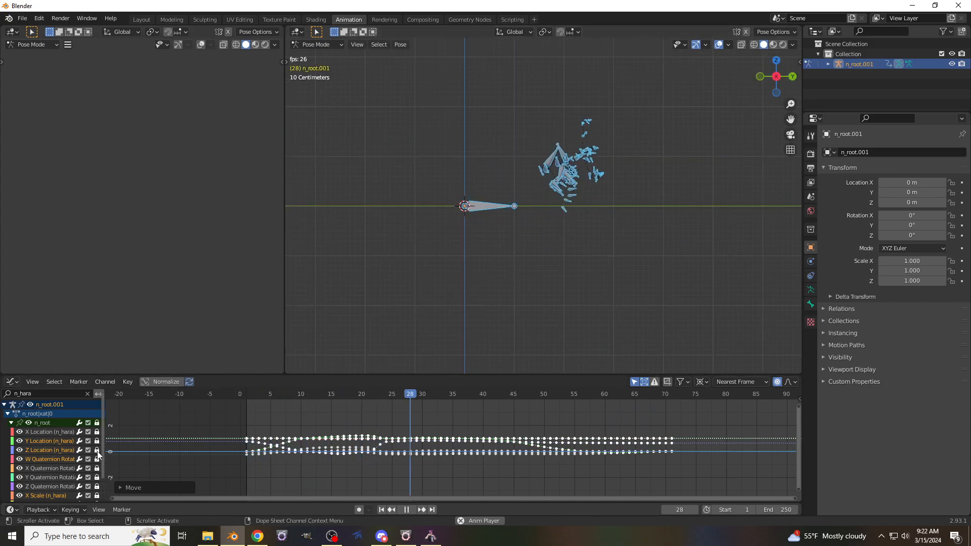
click(569, 428)
key(g)
key(y)
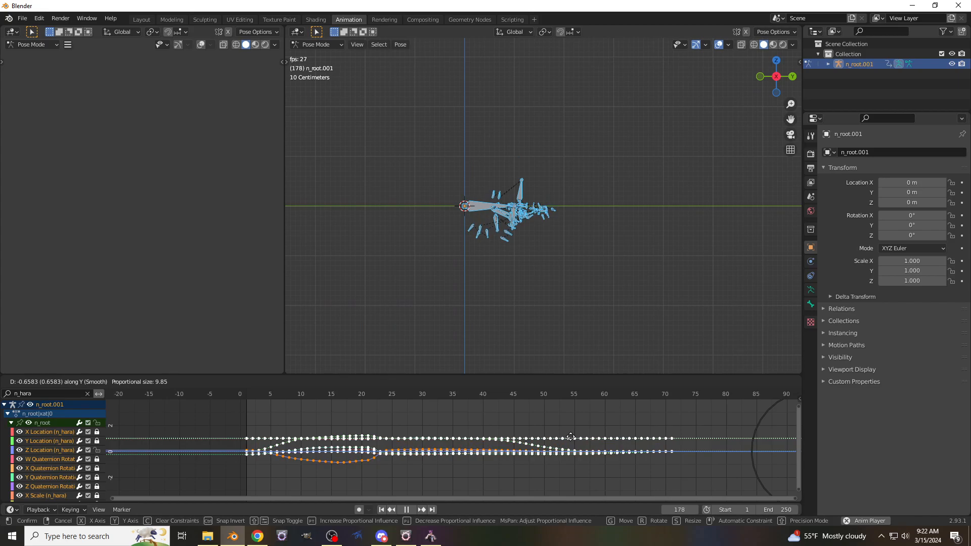
click(572, 440)
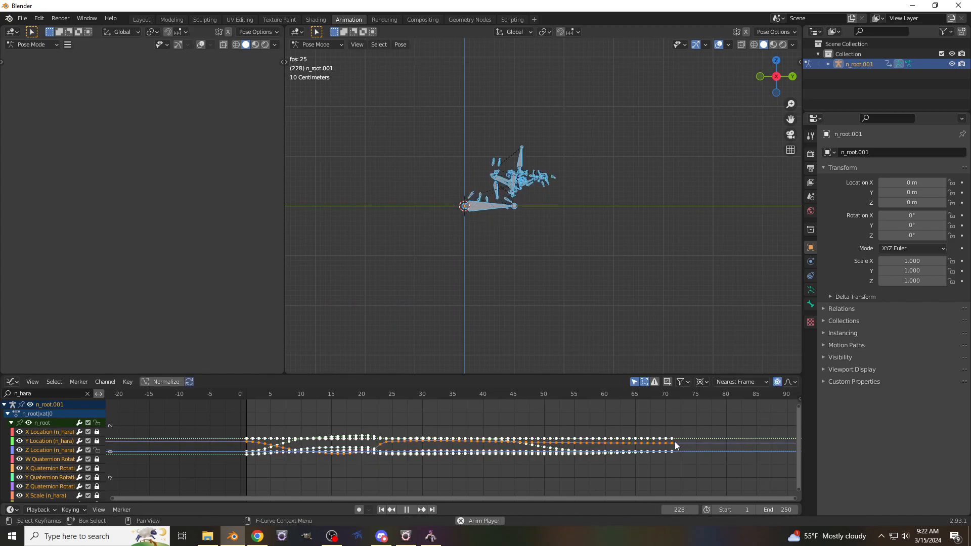
Shift the whole Z Location (n_hara) curve down about 0.62 along Y
key(g)
key(y)
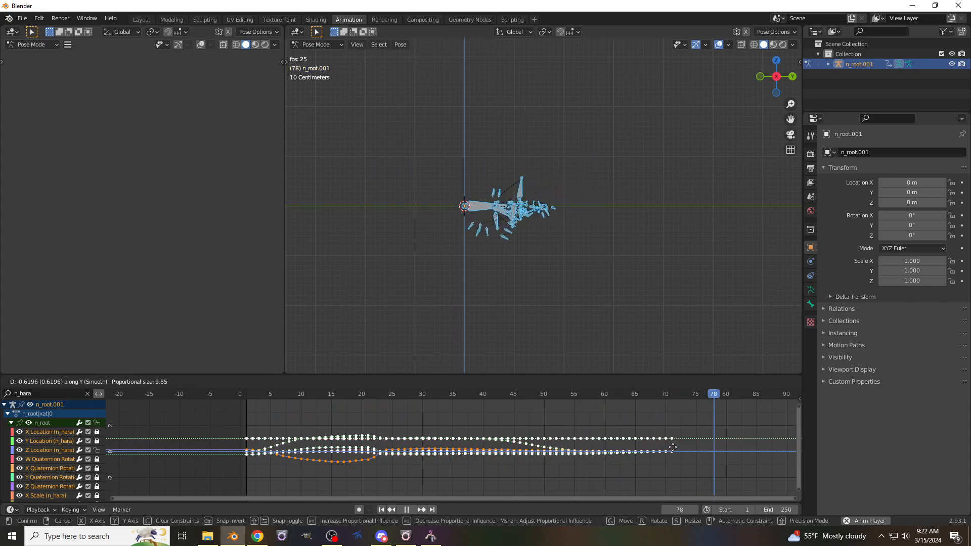
click(673, 447)
Replay the animation from the first frame, inspect the skeleton closely in perspective, and stop playback
click(381, 510)
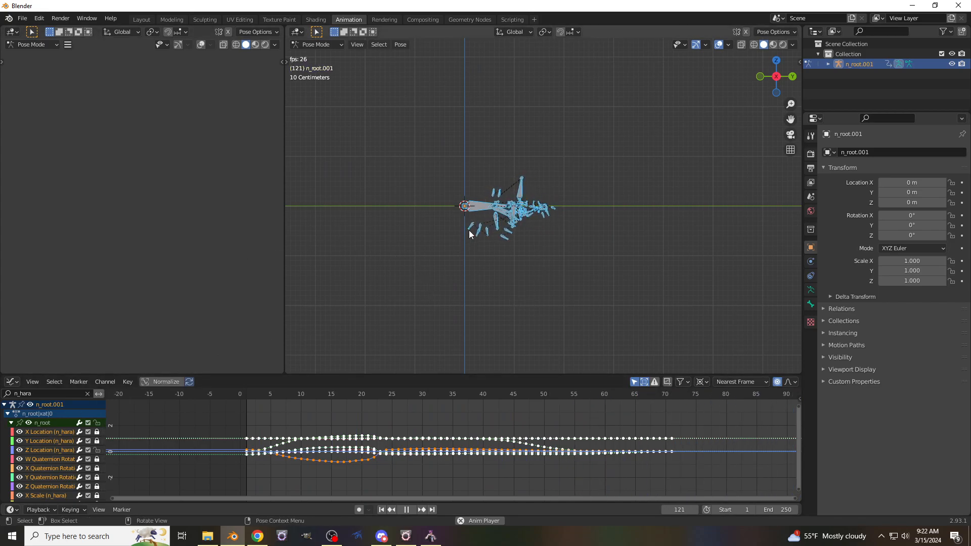
click(776, 64)
drag(767, 92, 748, 193)
scroll(576, 153, up, 6)
middle_drag(575, 153, 602, 140)
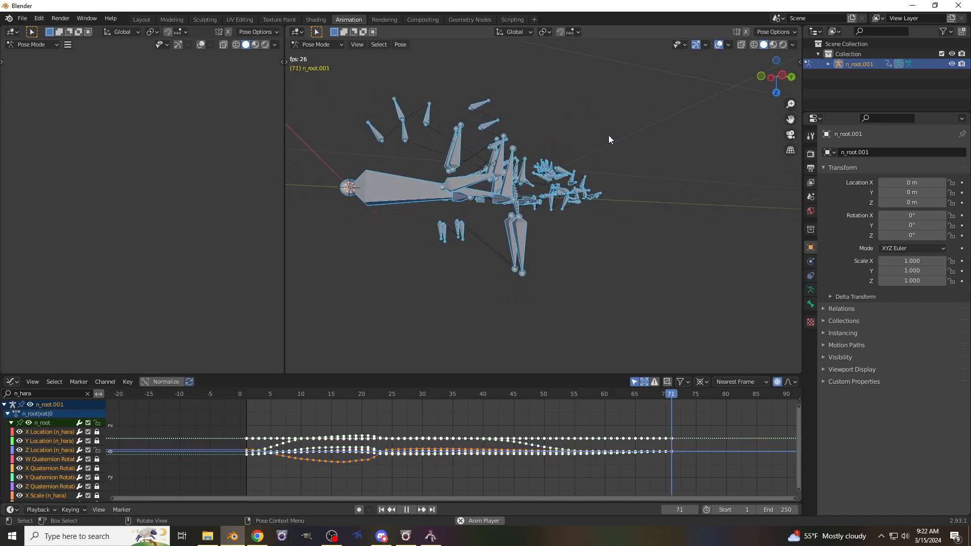
click(406, 509)
Select the group of detached bones near the skeleton's root and examine their placement at frame 27
middle_drag(440, 91, 430, 148)
drag(353, 126, 435, 182)
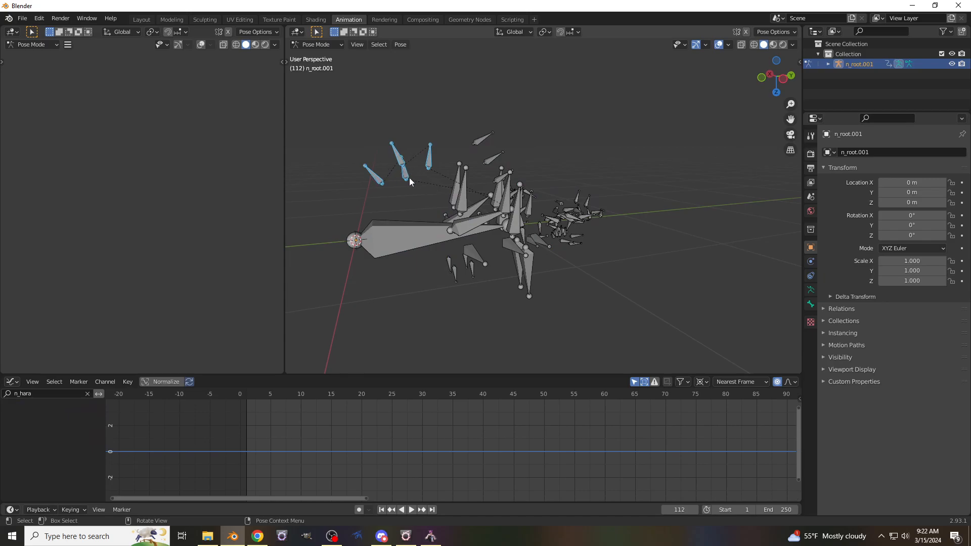
middle_drag(434, 161, 435, 235)
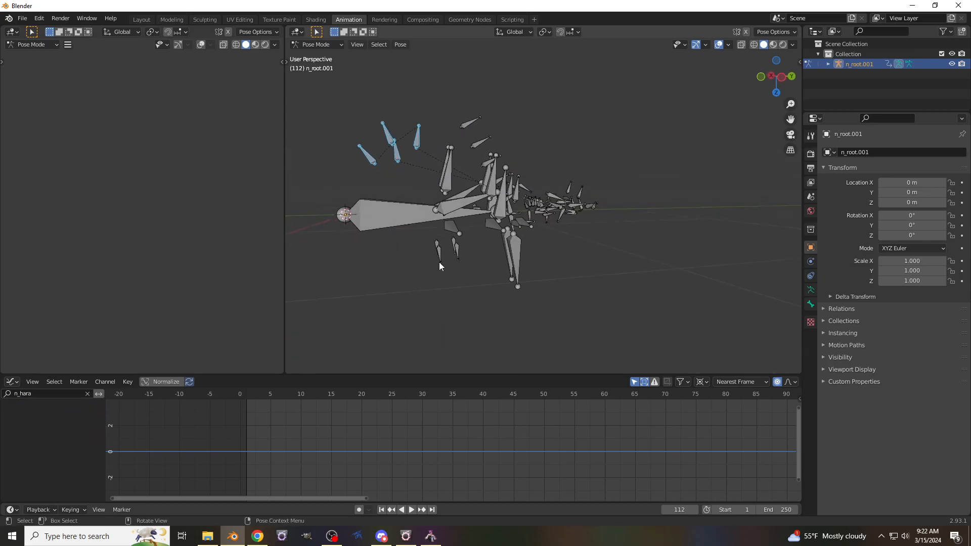
click(441, 395)
drag(441, 396, 404, 399)
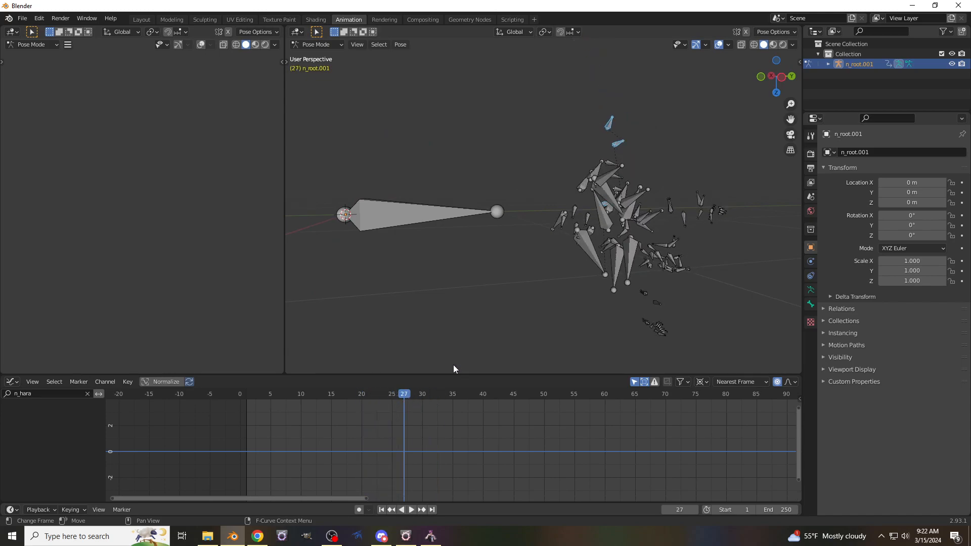
mouse_move(758, 84)
mouse_down()
mouse_move(749, 98)
mouse_move(758, 84)
mouse_up()
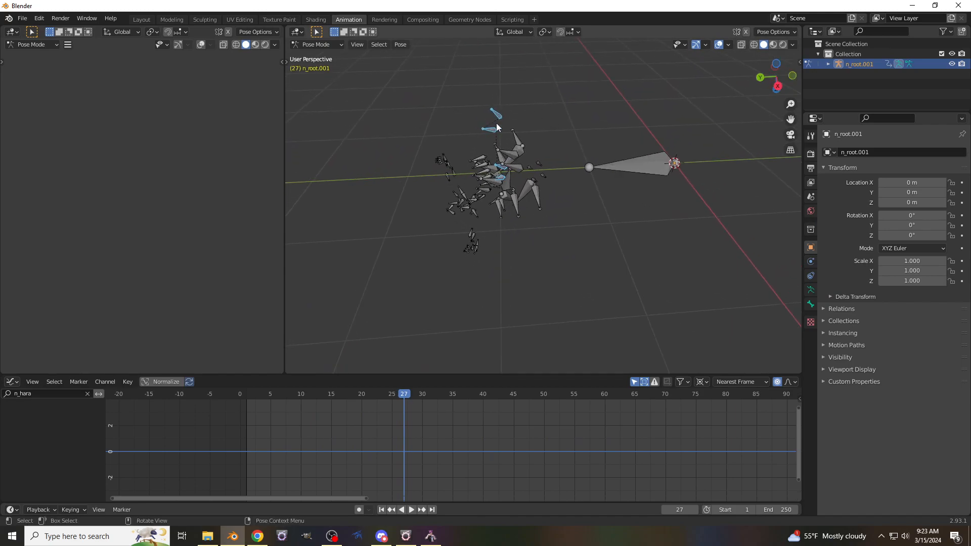
middle_drag(514, 116, 541, 66)
middle_drag(497, 157, 454, 164)
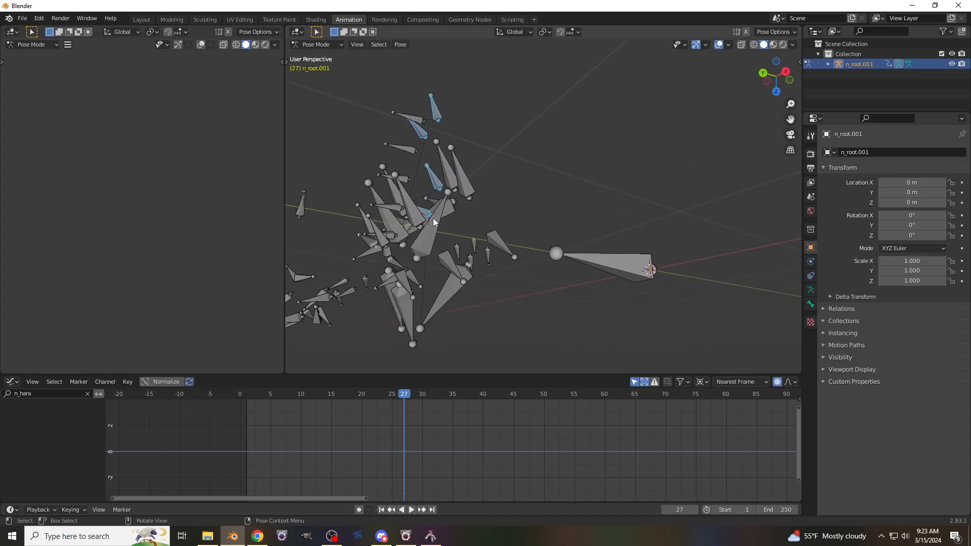
Select the leg bone j_asi_c_l, clear the n_hara channel filter, and widen the channel list to fit the full channel names
middle_drag(430, 200, 452, 234)
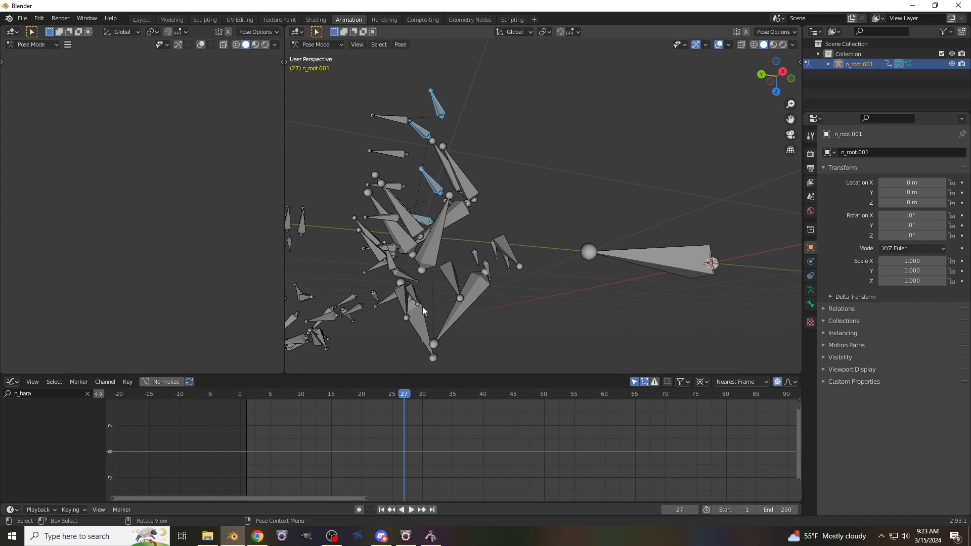
mouse_move(417, 233)
middle_down()
mouse_move(446, 259)
mouse_move(424, 228)
middle_up()
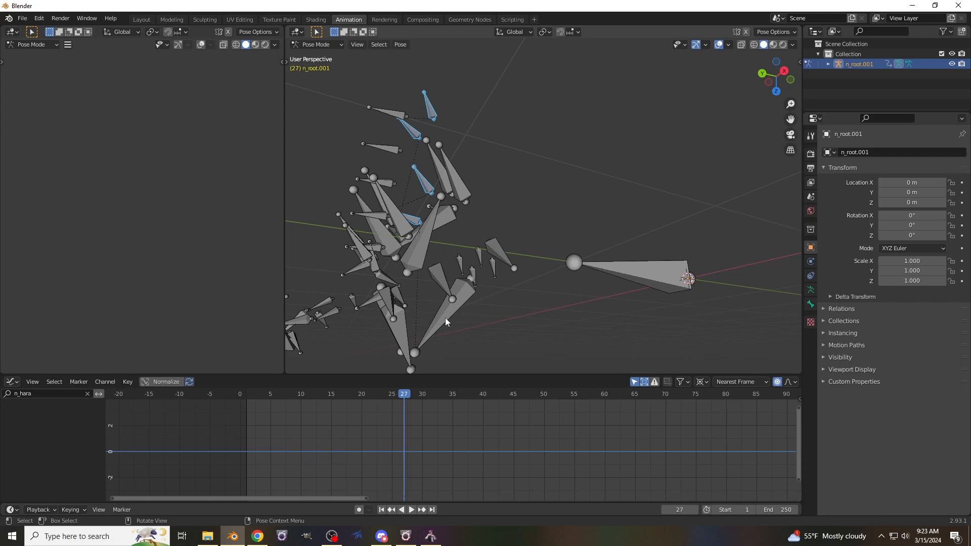
middle_drag(412, 252, 386, 269)
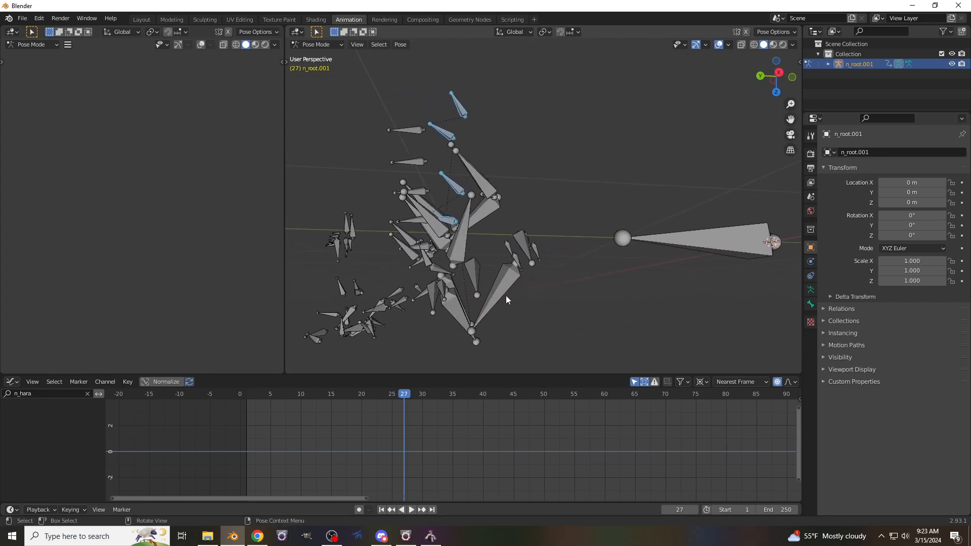
click(85, 395)
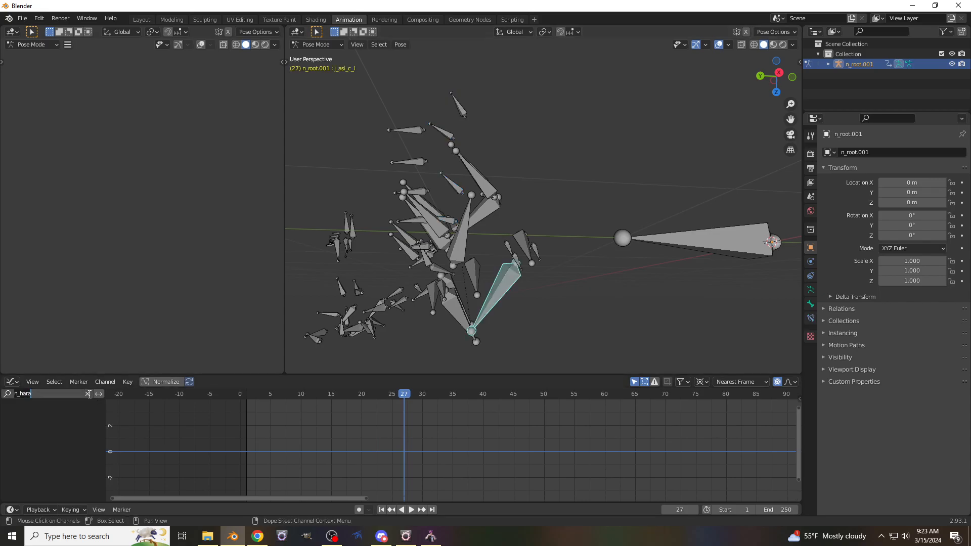
click(88, 394)
scroll(57, 458, down, 5)
drag(103, 441, 198, 443)
scroll(111, 450, down, 3)
scroll(110, 450, up, 8)
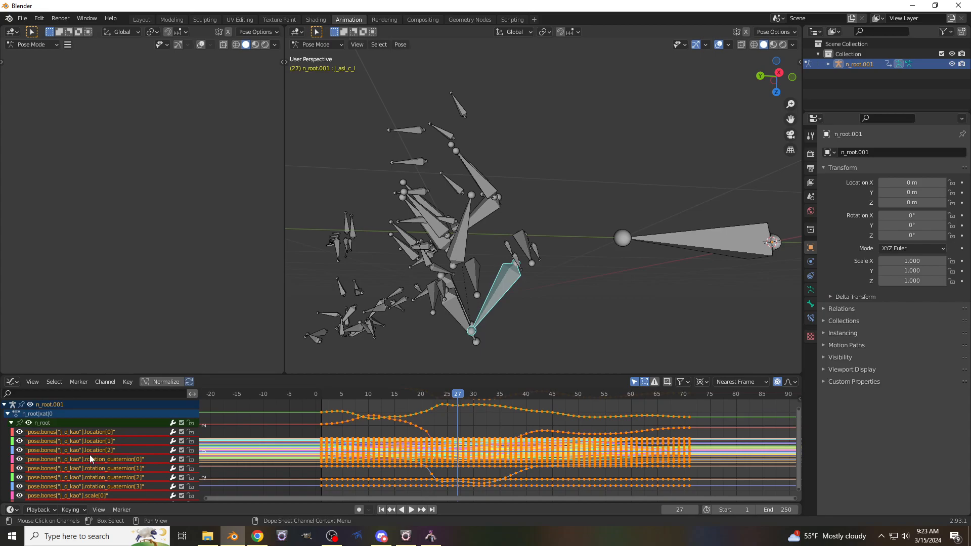
Export the scene as FBX over Player Deathflare.fbx in the m0344 folder, keeping the default armature options with leaf bones
middle_drag(504, 252, 485, 248)
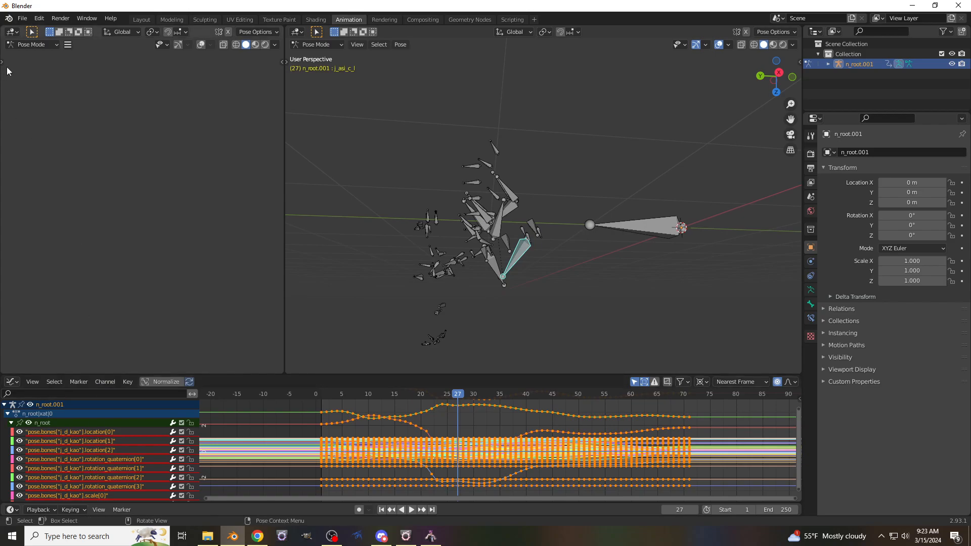
click(21, 20)
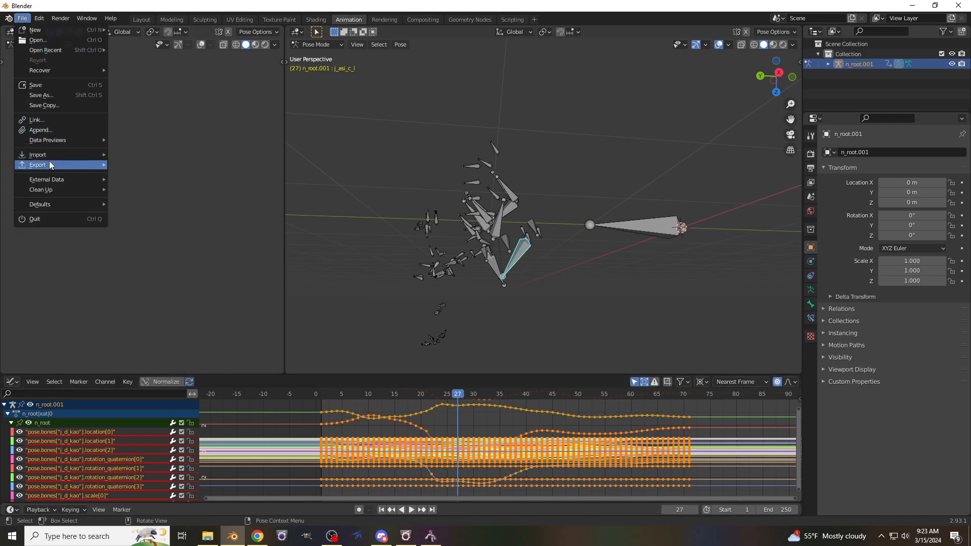
mouse_move(50, 165)
click(140, 246)
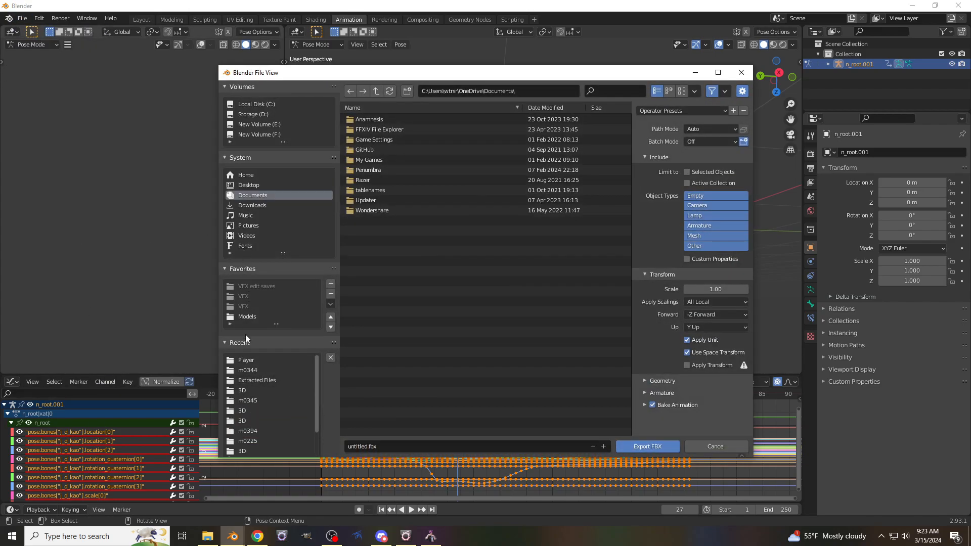
click(245, 361)
click(248, 370)
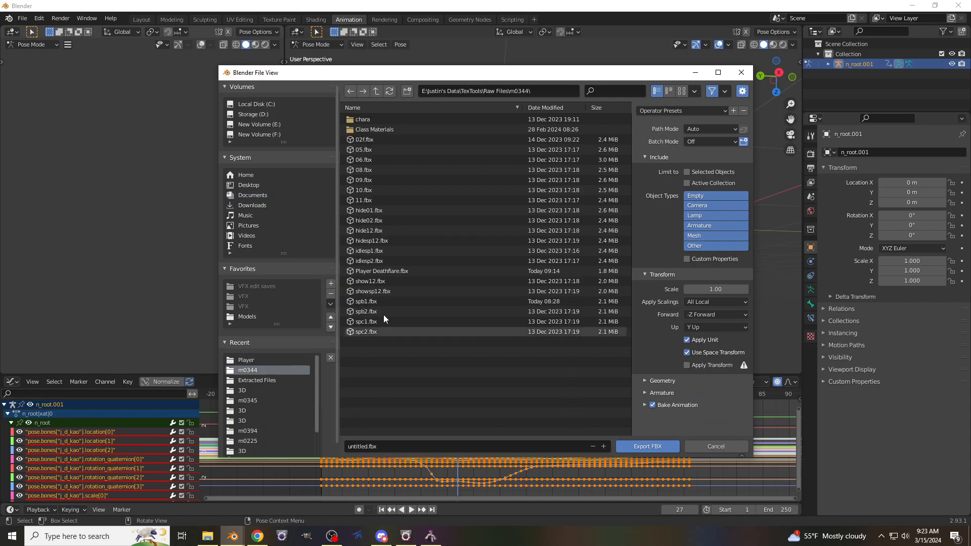
click(354, 272)
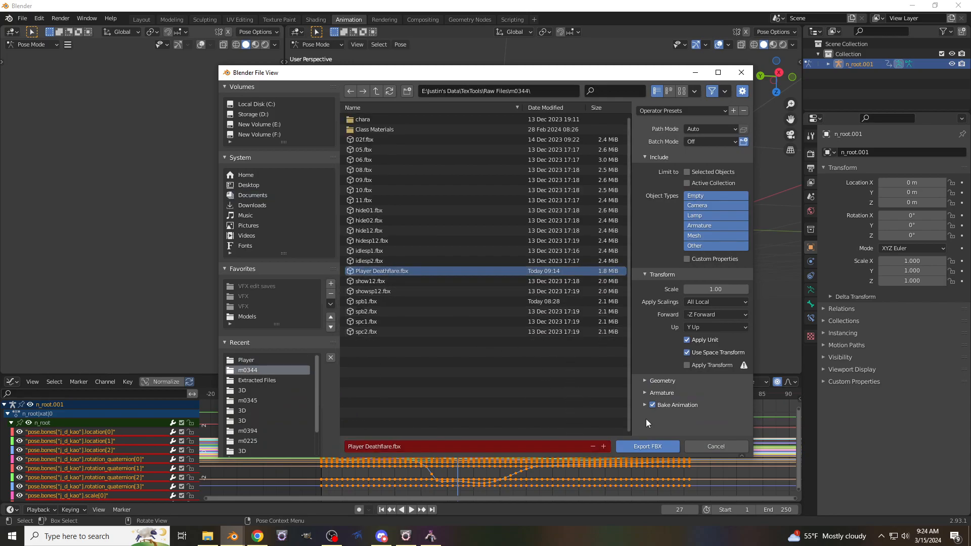
click(649, 392)
scroll(655, 402, down, 2)
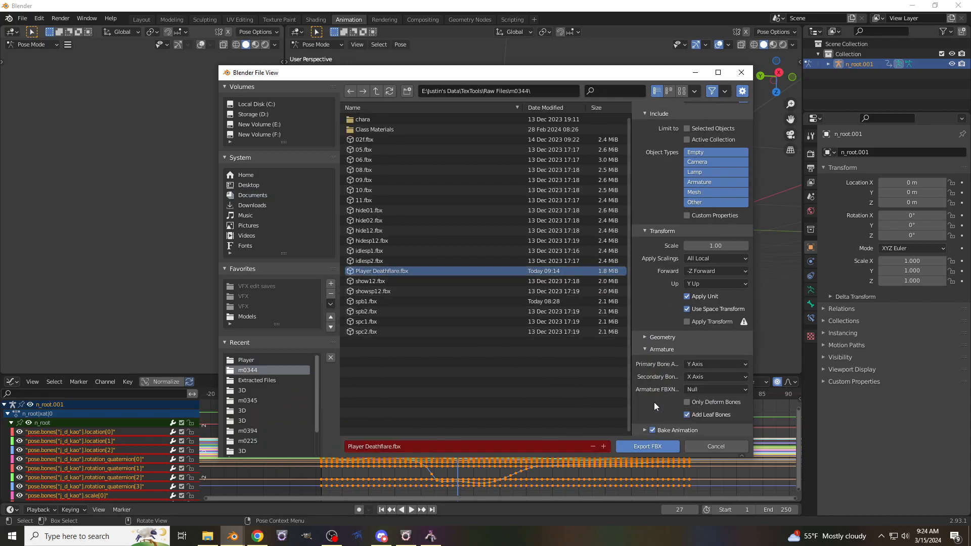
click(660, 445)
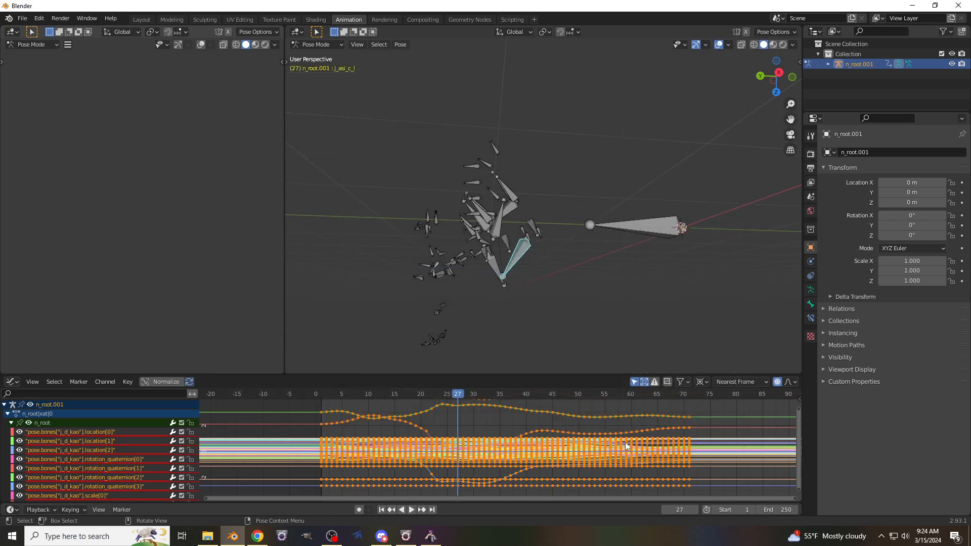
Switch to the XIV Animation Toolkit, reload Player Deathflare.fbx as the source, and import track n_root.001|n_root|xat|0 into cbbm_abl104
click(437, 541)
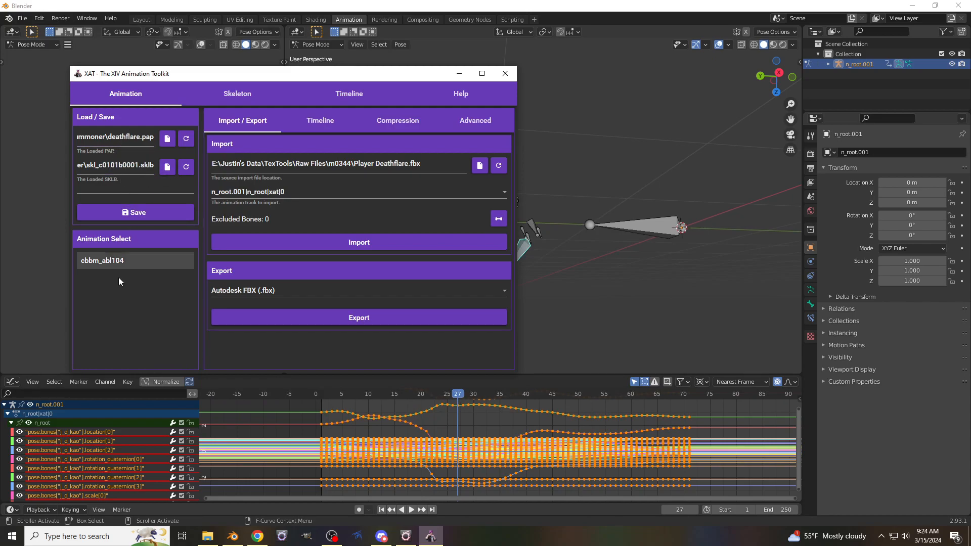
click(480, 165)
scroll(238, 238, down, 3)
double_click(238, 242)
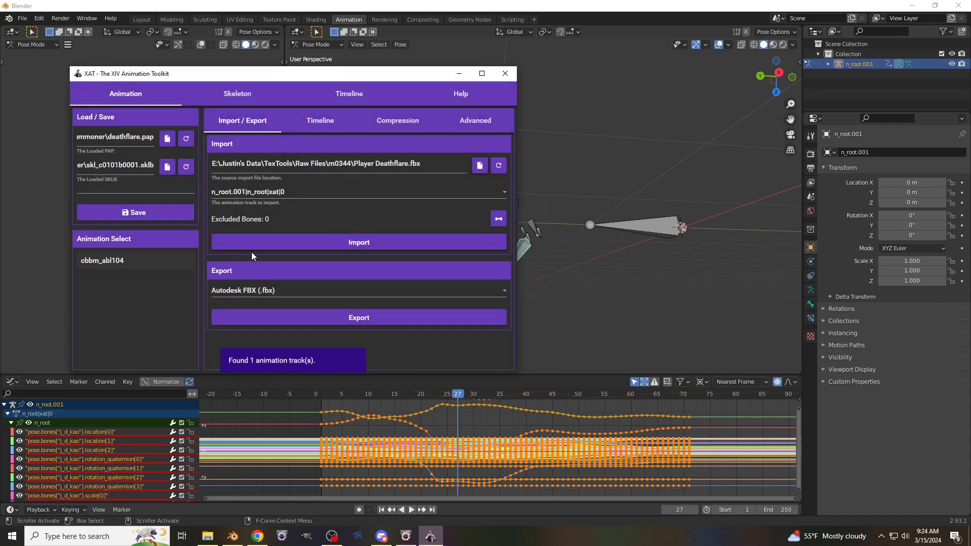
click(297, 243)
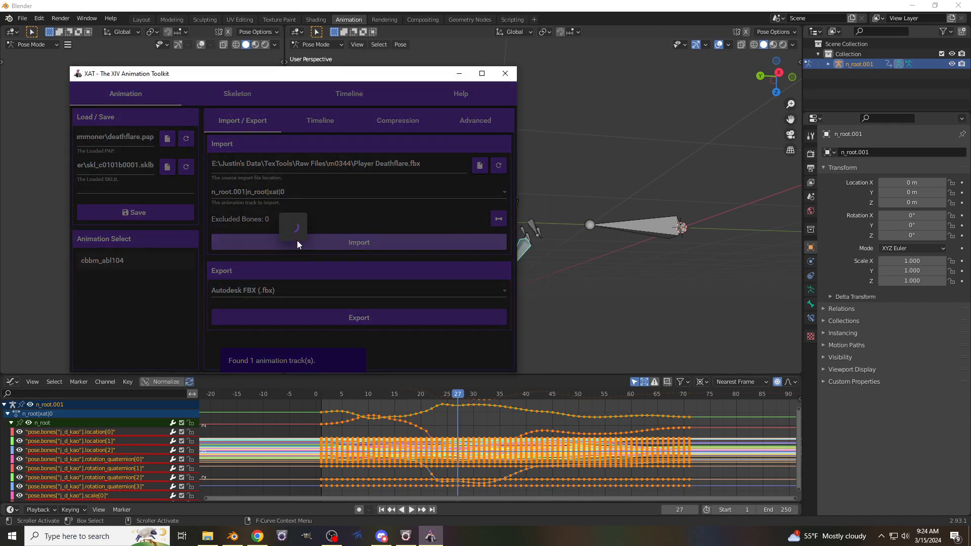
Export the cbbm_abl104 animation as Autodesk FBX over Player Deathflare in the m0344 folder, and return to Blender
click(289, 325)
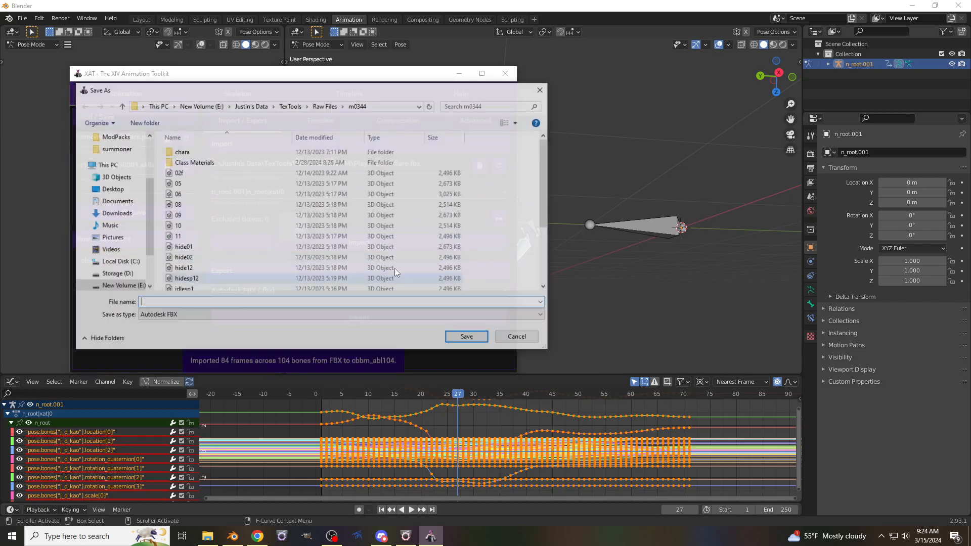
scroll(277, 251, down, 3)
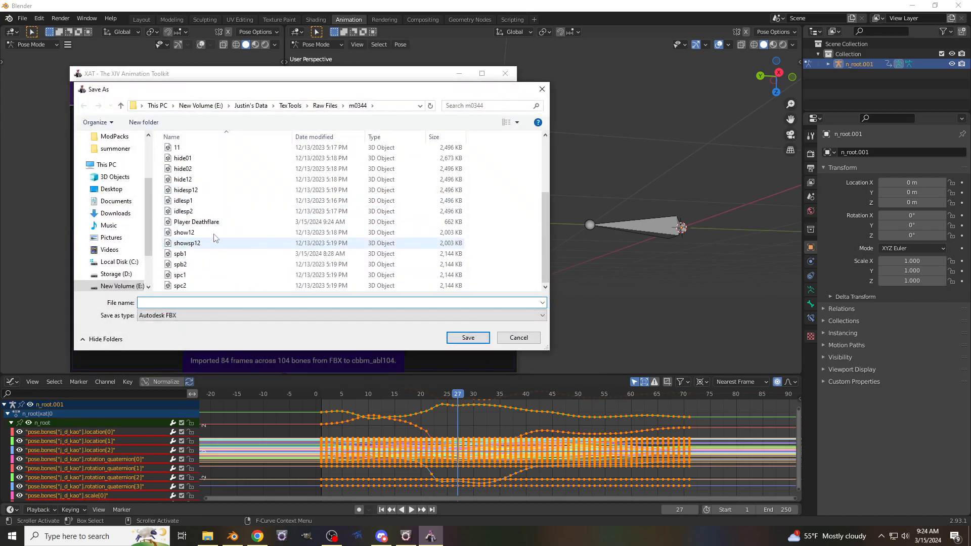
click(468, 338)
click(510, 305)
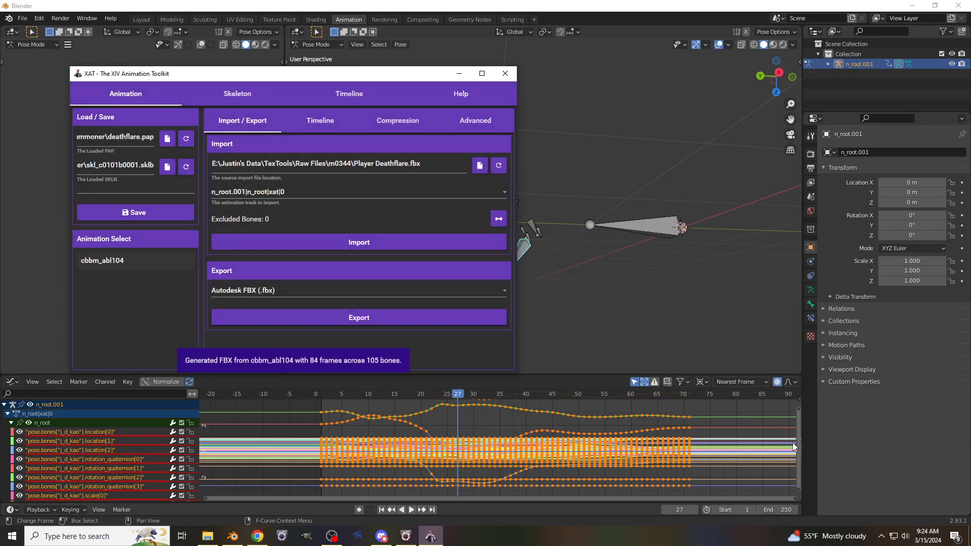
click(872, 463)
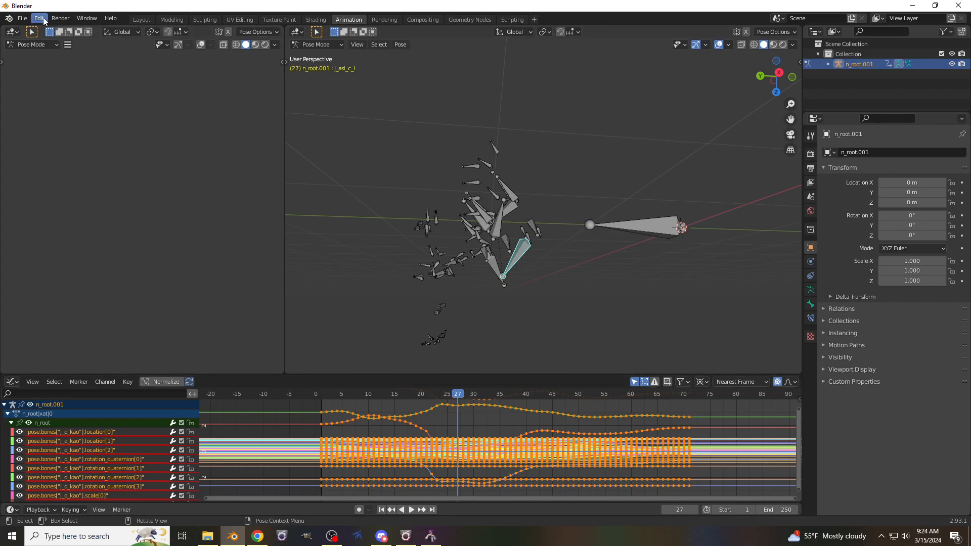
Start a new General file without saving the current one, and delete the default camera, cube and light
click(21, 19)
mouse_move(33, 35)
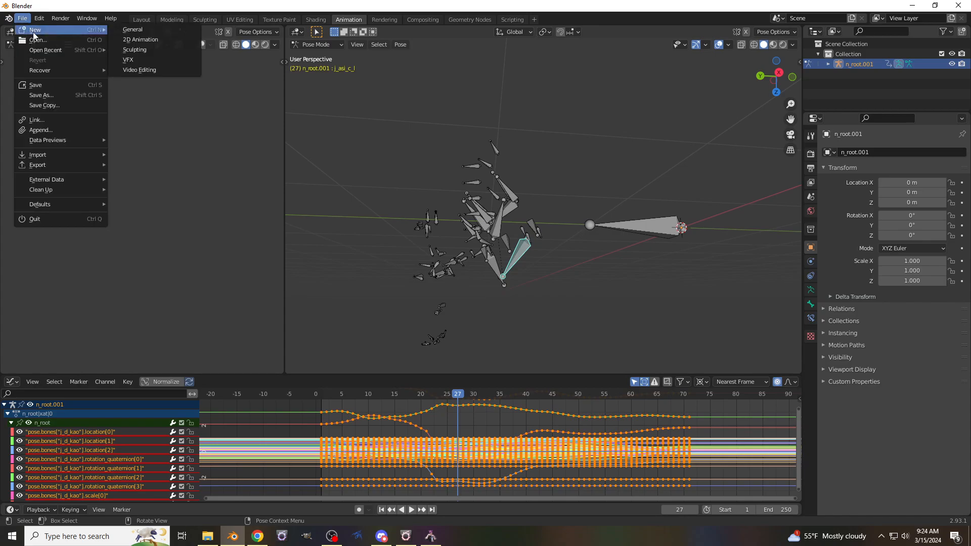
click(132, 31)
click(505, 287)
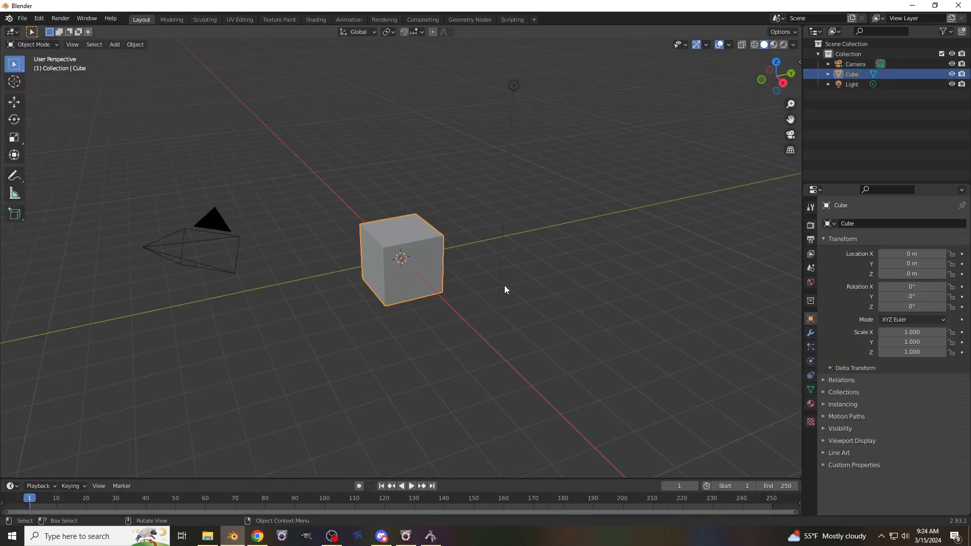
drag(592, 372, 190, 79)
key(Delete)
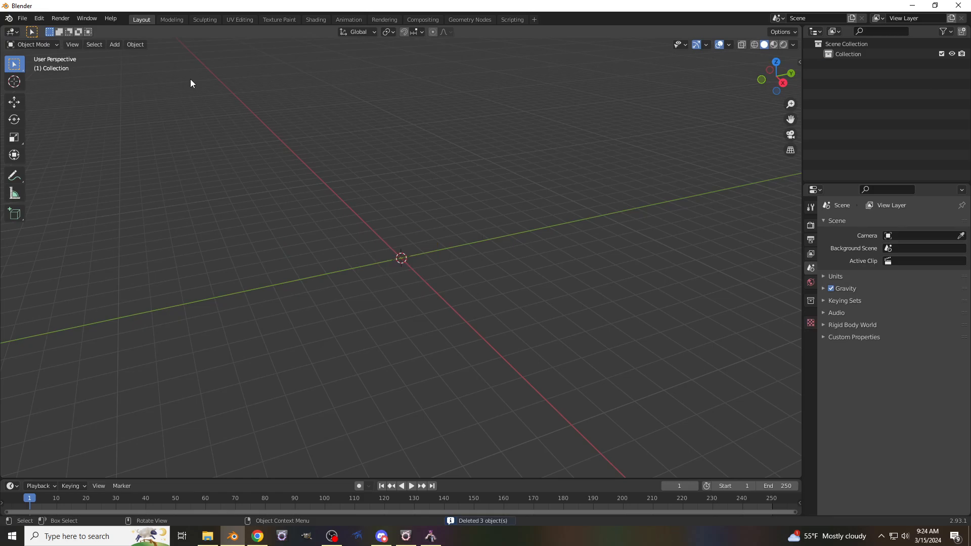
Import Player Deathflare.fbx from the m0344 folder into the empty scene
click(22, 18)
mouse_move(55, 151)
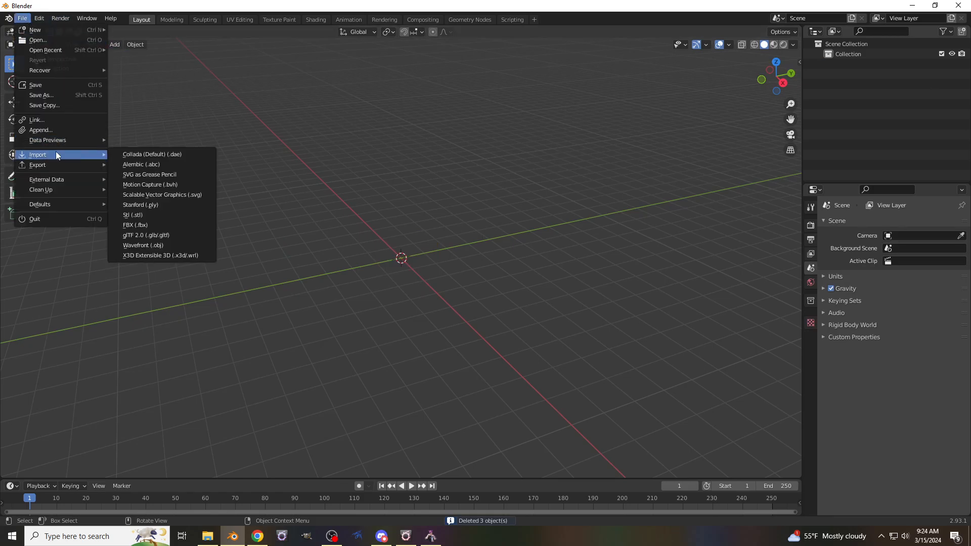
click(189, 213)
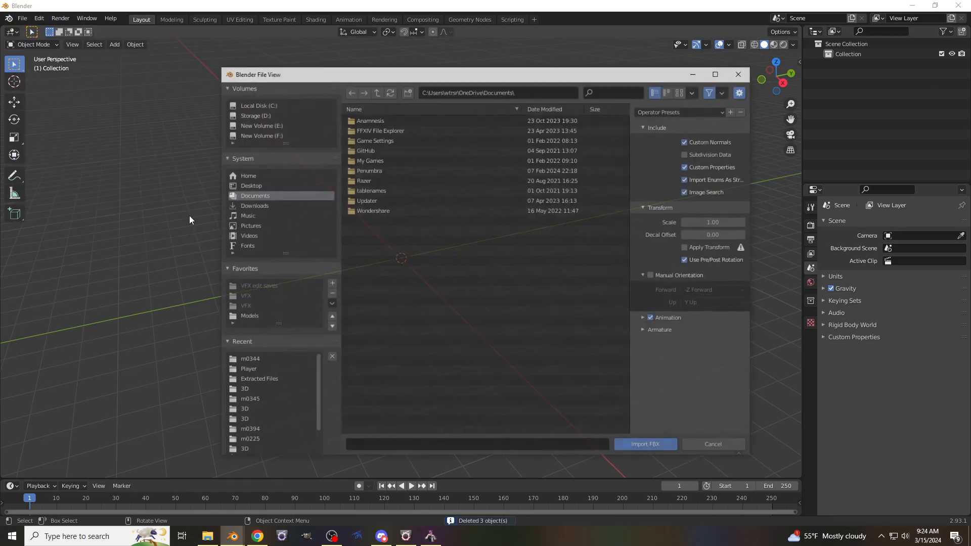
click(254, 359)
click(381, 272)
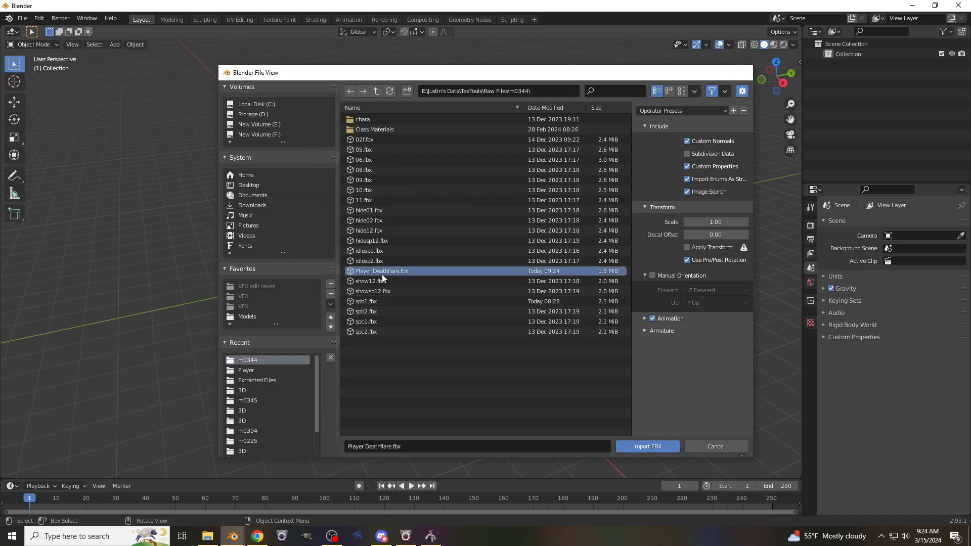
double_click(382, 273)
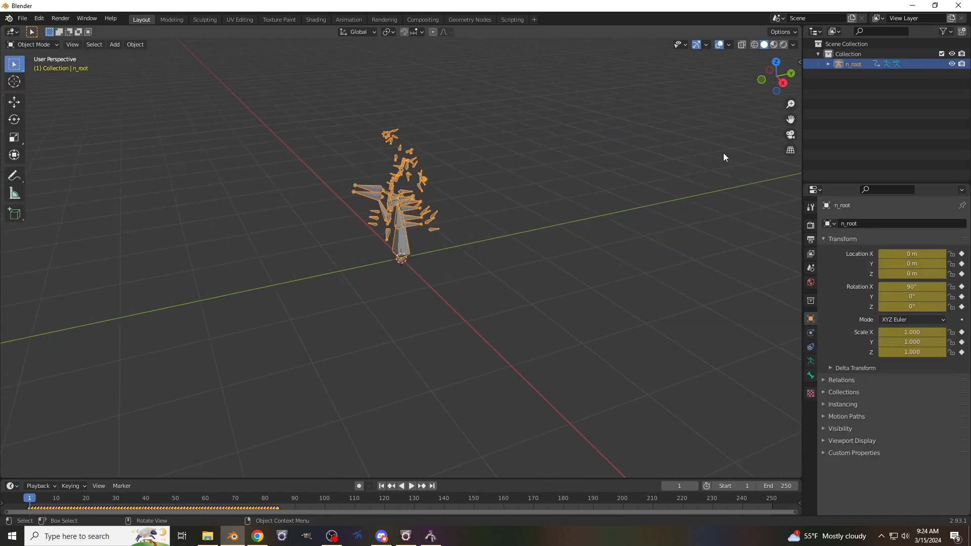
Show the imported skeleton's curves in the Graph Editor of the Animation workspace, and play the animation through to check the motion
click(348, 19)
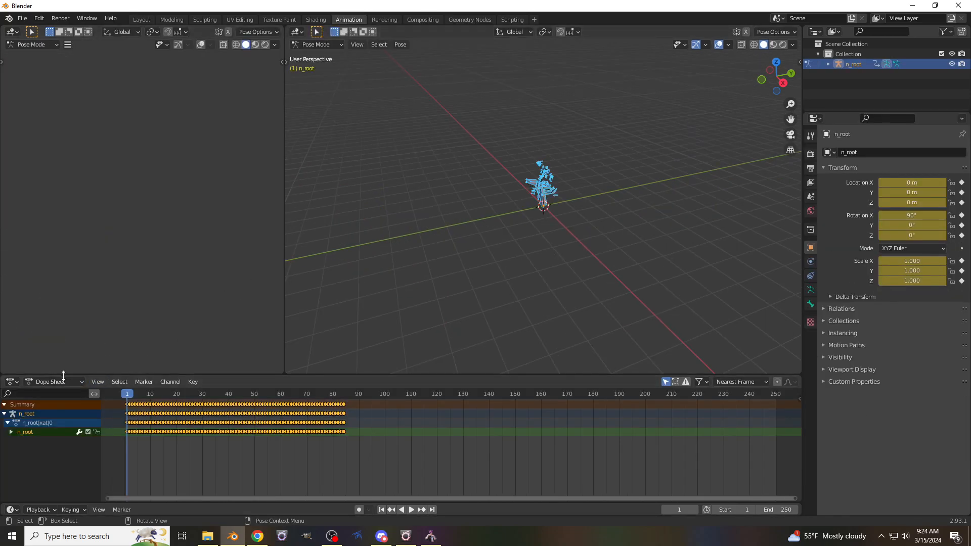
click(12, 383)
click(125, 433)
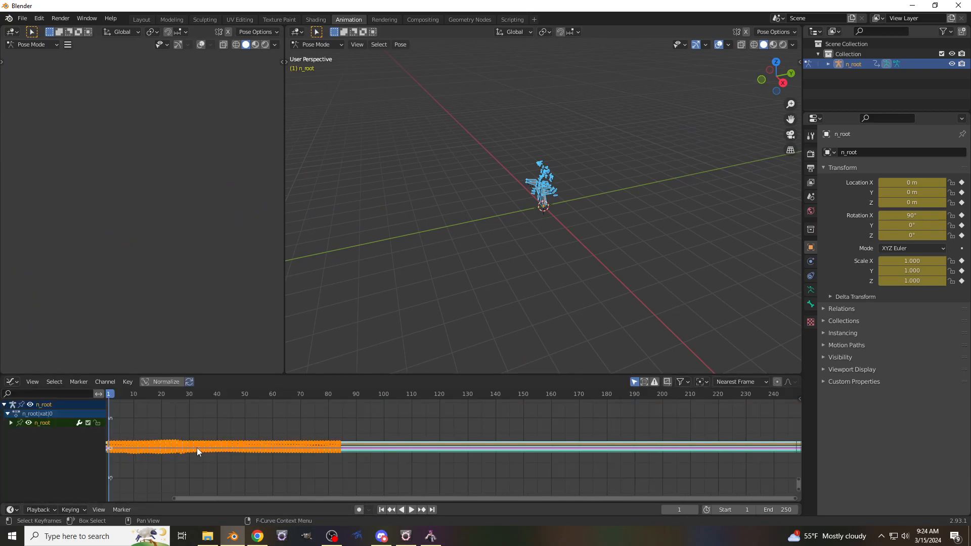
drag(223, 500, 124, 500)
scroll(599, 256, up, 6)
scroll(599, 252, down, 1)
click(409, 510)
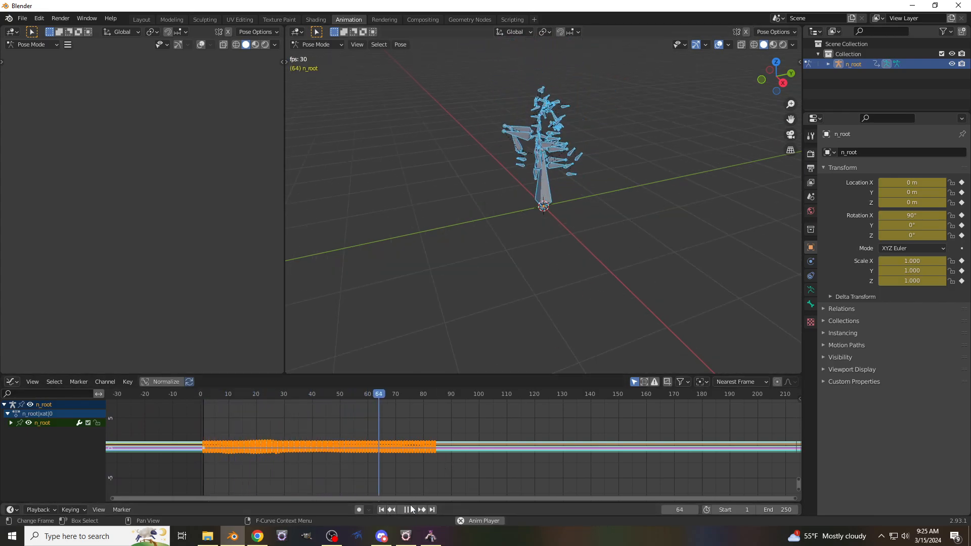
click(406, 510)
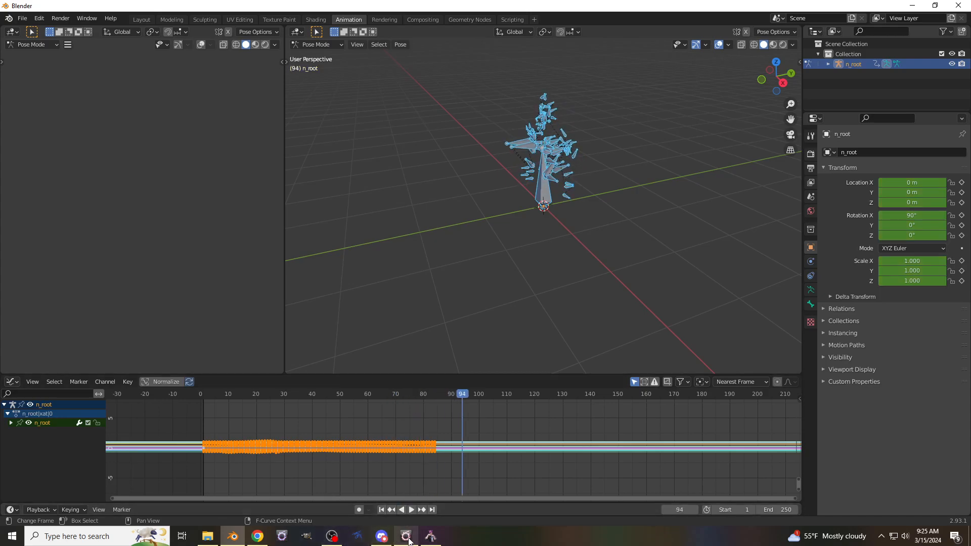
Switch to FINAL FANTASY XIV, enter Group Pose, and examine the character's looping action from several camera angles
mouse_move(409, 541)
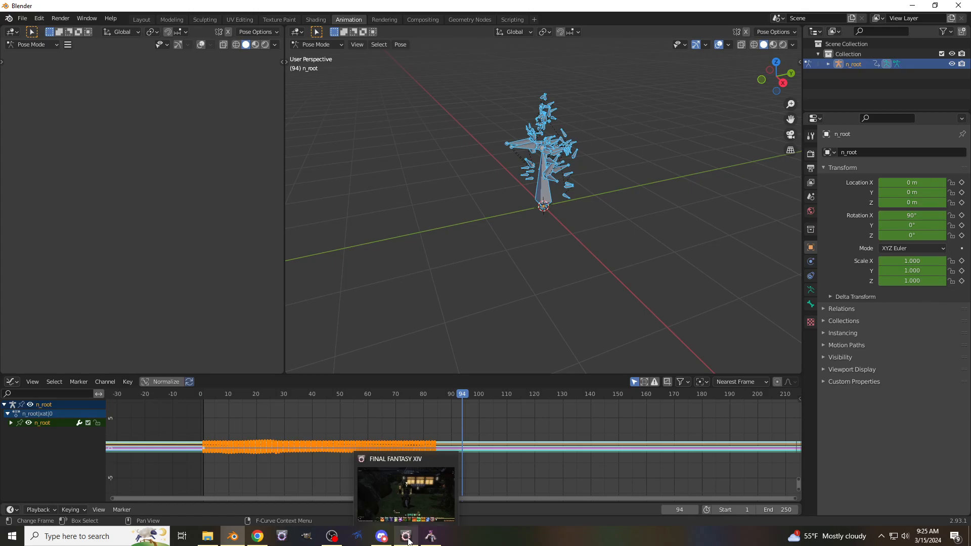
click(408, 538)
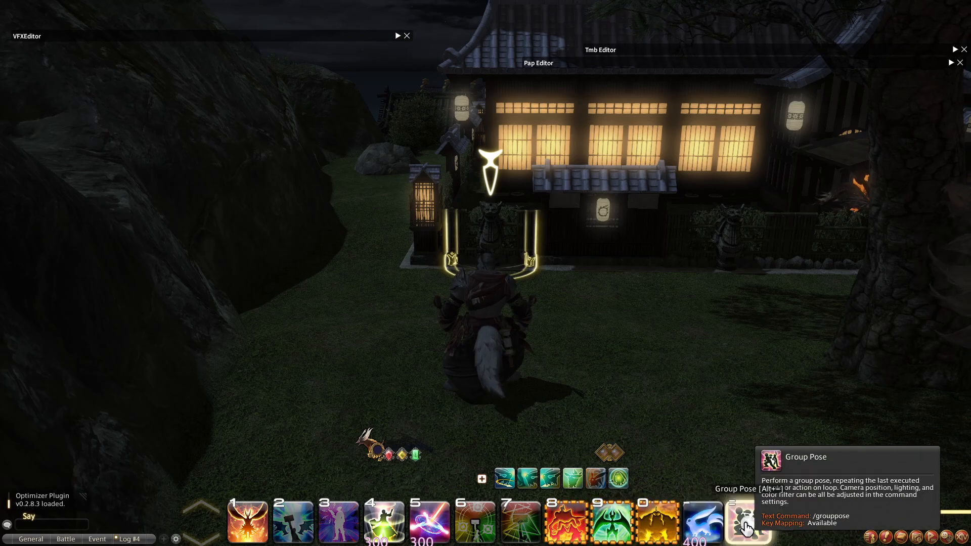
click(747, 526)
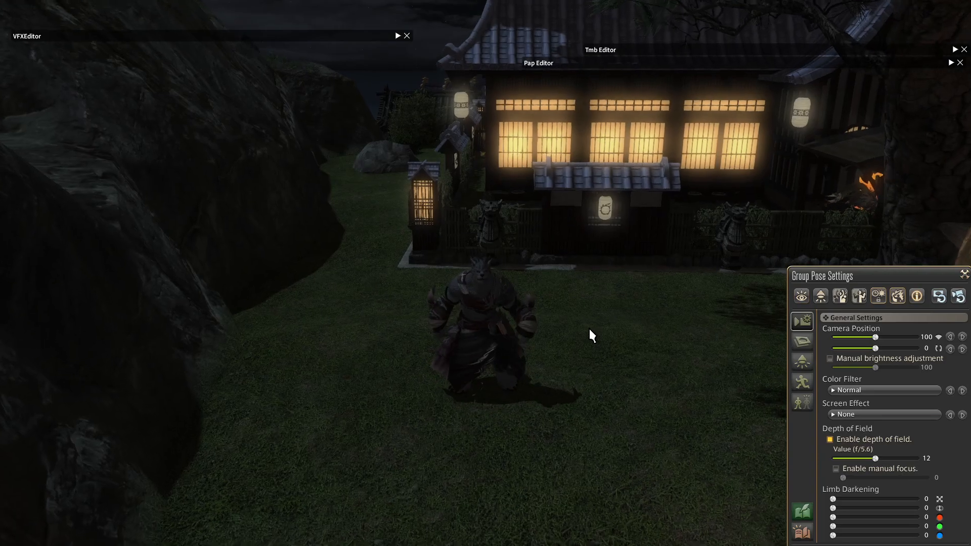
drag(588, 327, 547, 173)
drag(524, 103, 187, 114)
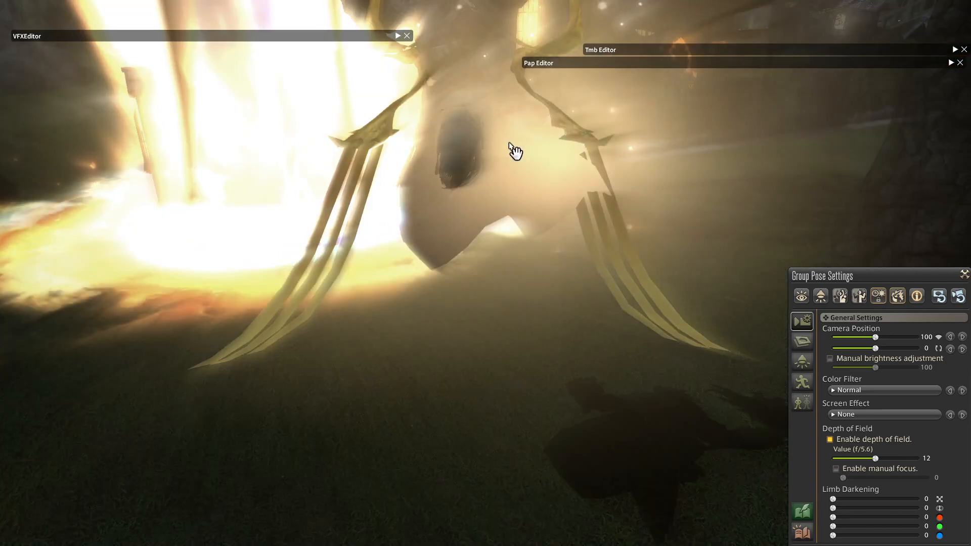
drag(515, 151, 483, 327)
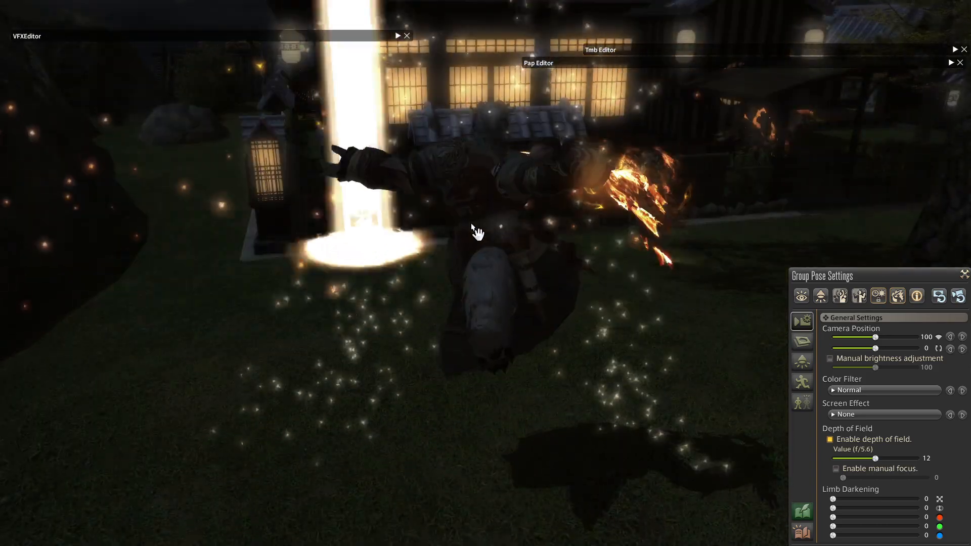
Inspect the character's stance from another side in the game, return to Blender, and compare it with the skeleton's pose at frame 87
drag(476, 233, 263, 237)
drag(486, 253, 427, 245)
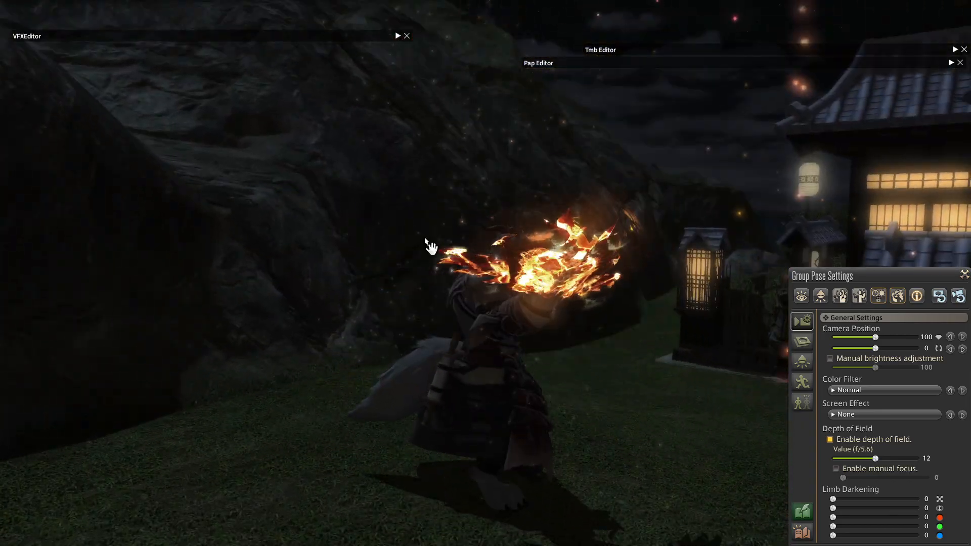
key(alt+Tab)
scroll(478, 237, up, 3)
middle_drag(478, 237, 471, 214)
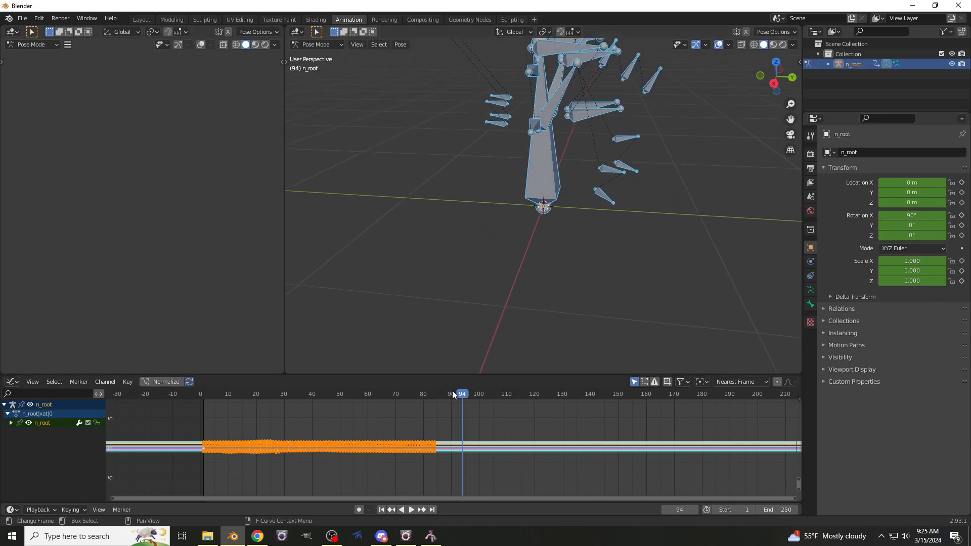
mouse_move(429, 397)
mouse_down()
mouse_move(381, 396)
mouse_move(443, 394)
mouse_up()
middle_drag(788, 148, 572, 210)
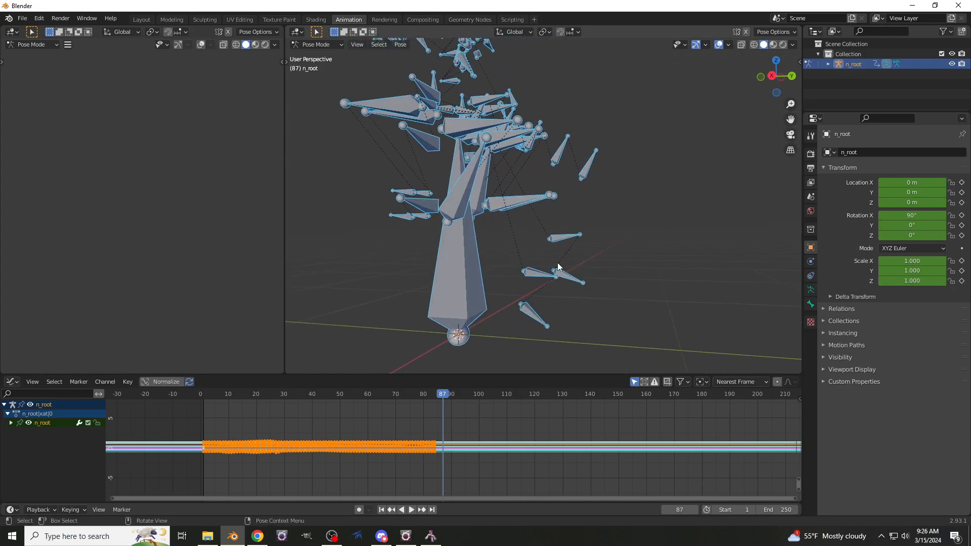
middle_drag(546, 221, 509, 263)
Check the left leg bones, go to frame 62, and select the small bone j_asi_b_l at the knee
click(564, 285)
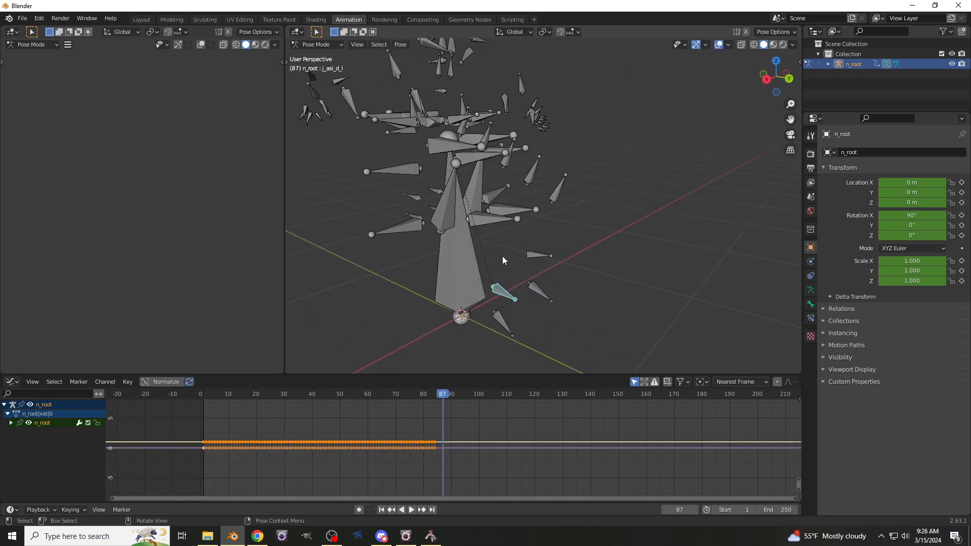
click(451, 218)
middle_drag(458, 211, 468, 302)
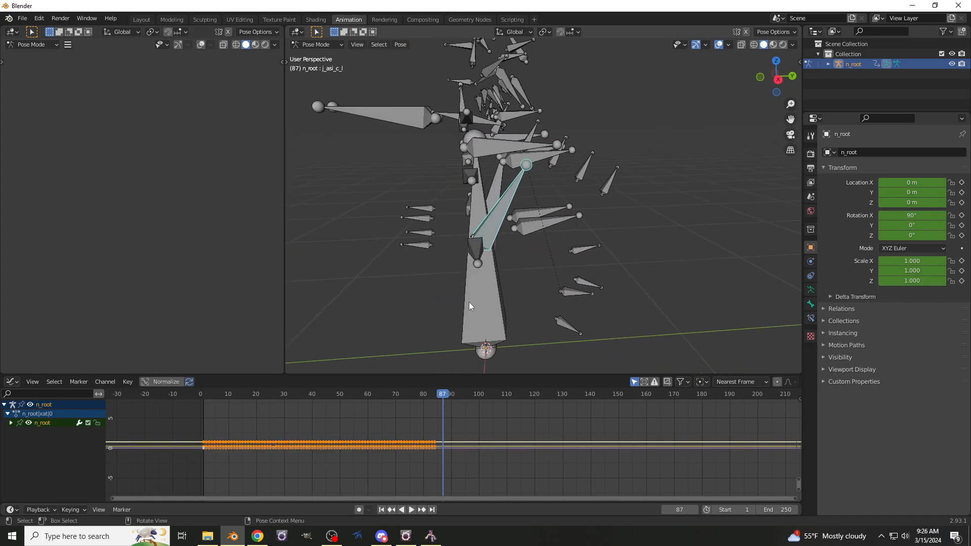
drag(444, 397, 373, 403)
middle_drag(434, 287, 547, 238)
scroll(546, 235, up, 4)
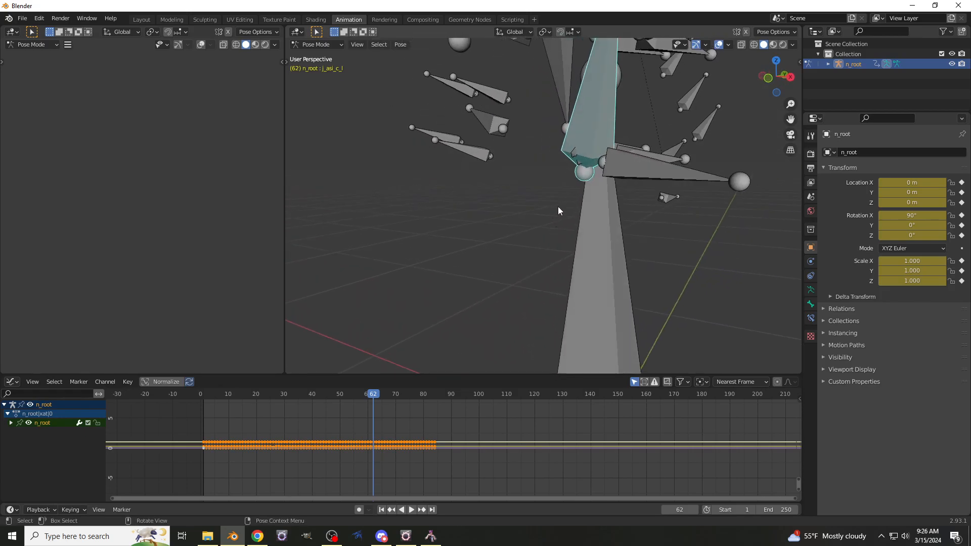
middle_drag(578, 158, 565, 179)
click(537, 179)
click(569, 174)
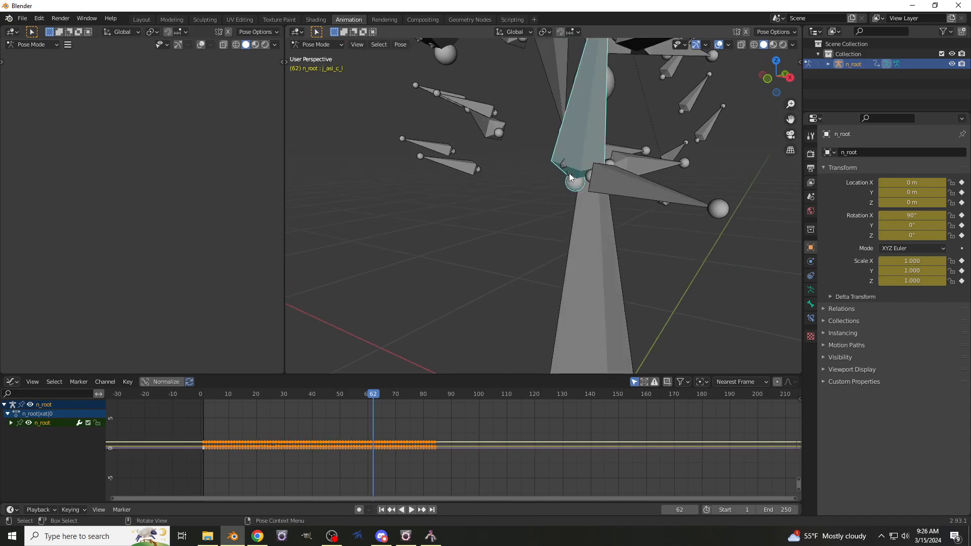
click(570, 176)
click(565, 167)
click(564, 165)
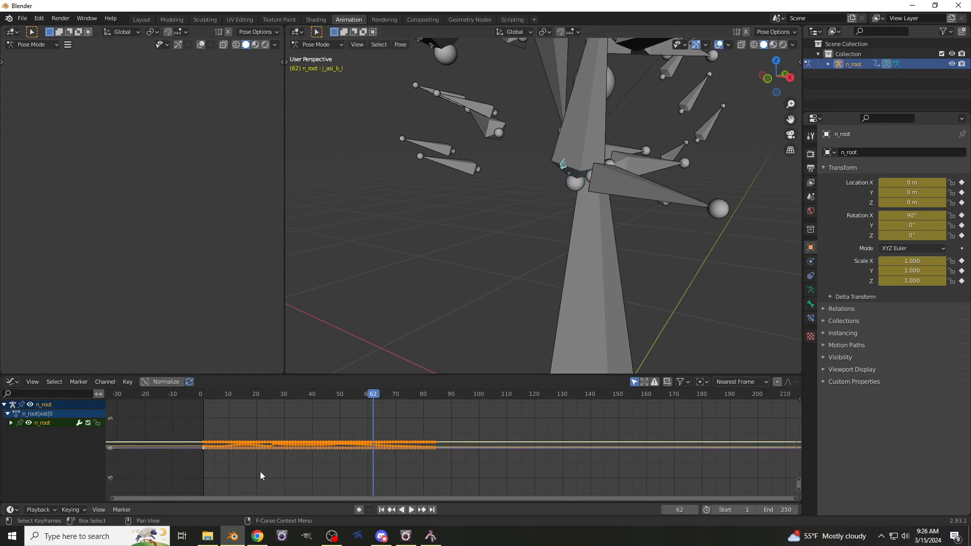
Lock the n_root animation channels except Z Euler Rotation, and try to shift the keys vertically
scroll(261, 476, up, 3)
click(10, 424)
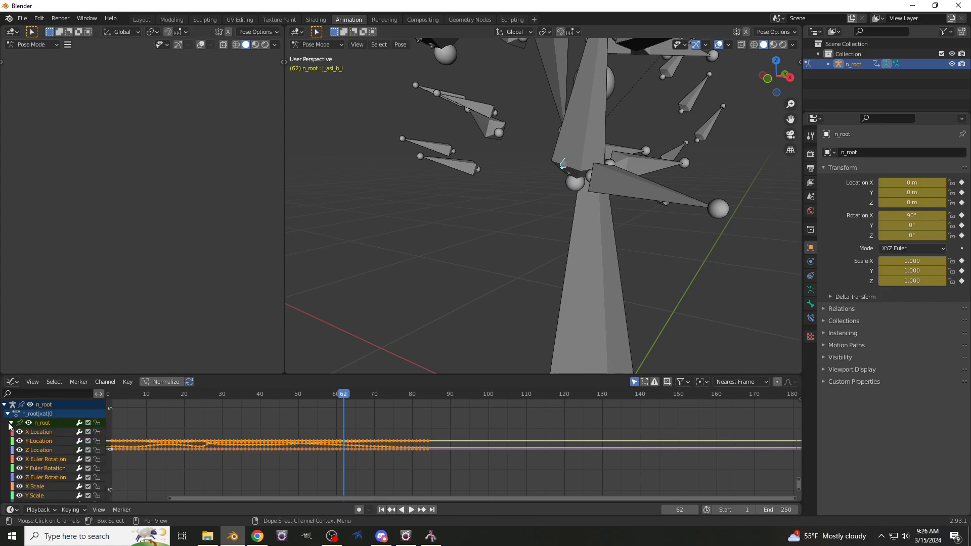
click(97, 423)
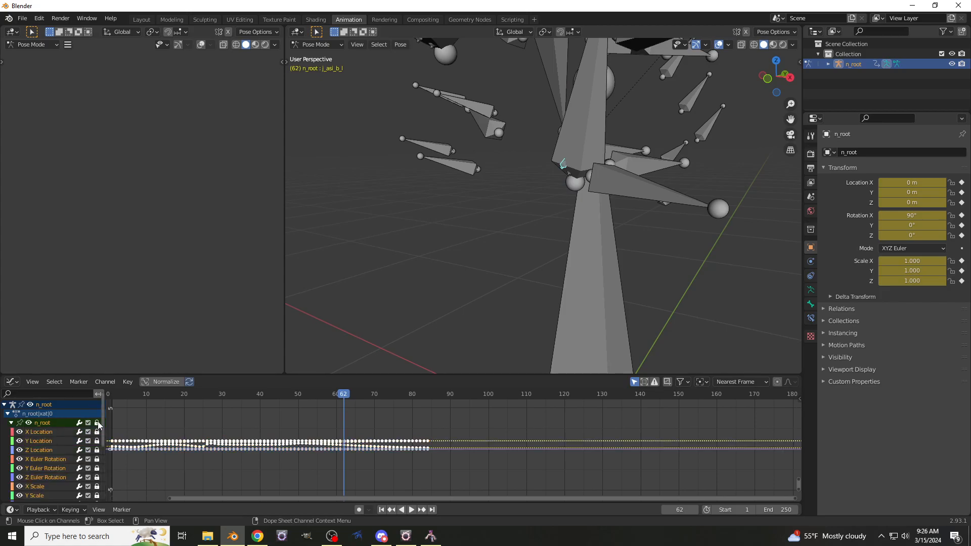
click(97, 478)
scroll(243, 445, down, 2)
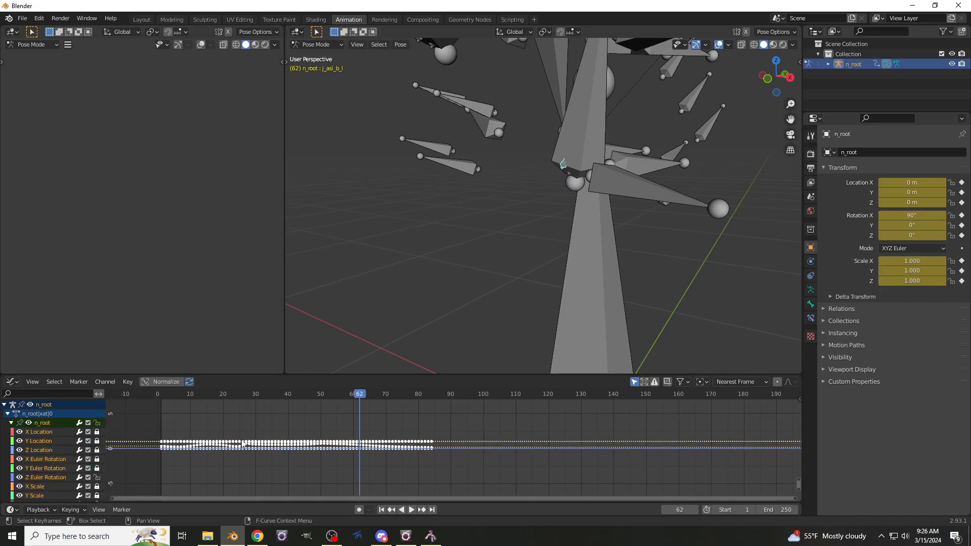
key(g)
key(y)
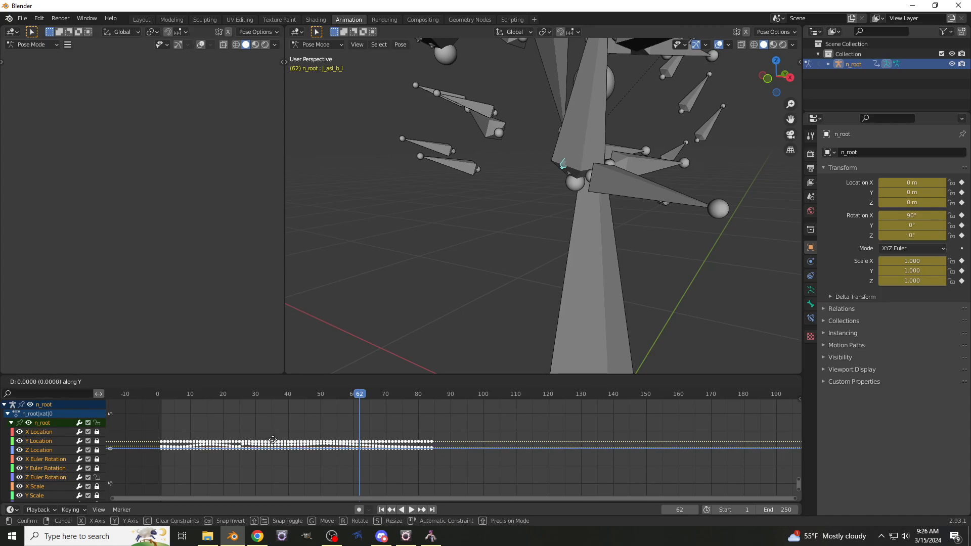
click(281, 441)
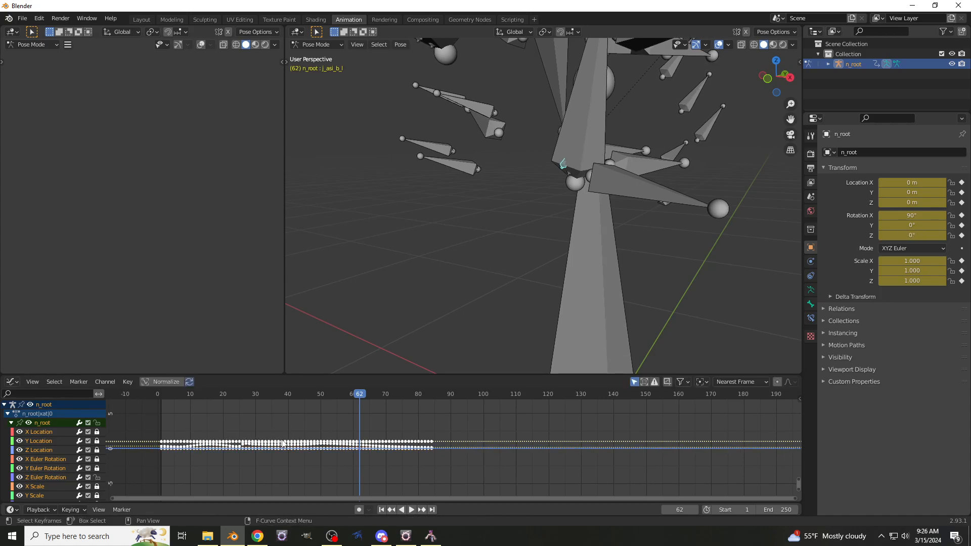
Relock the whole n_root channel group, reselect j_asi_b_l, and unlock only its Z Quaternion Rotation channel
click(570, 177)
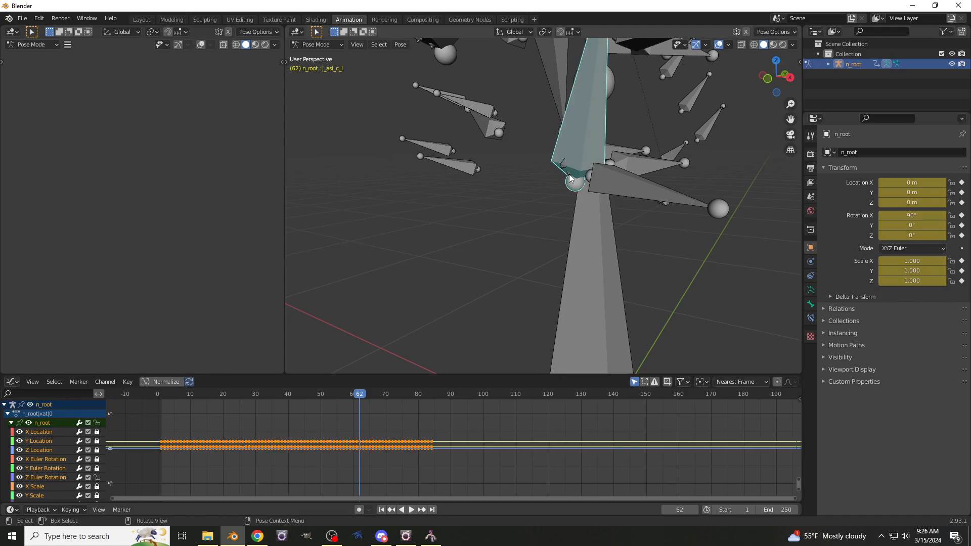
click(570, 177)
click(97, 423)
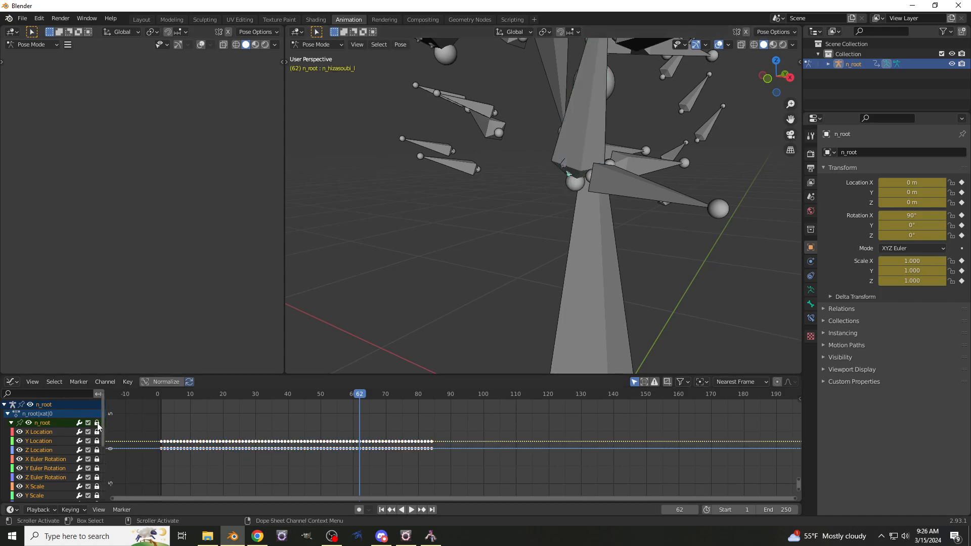
click(563, 169)
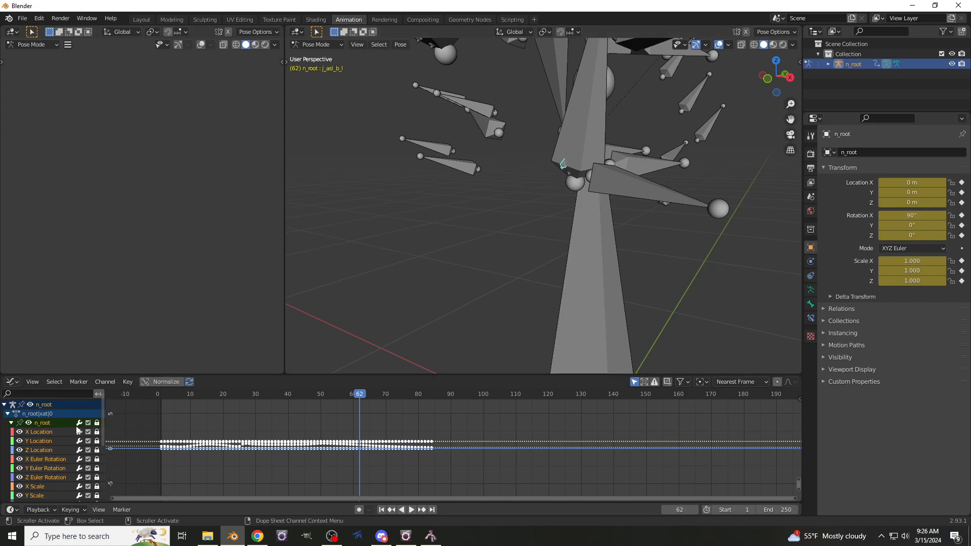
scroll(87, 438, down, 5)
click(96, 461)
key(g)
key(y)
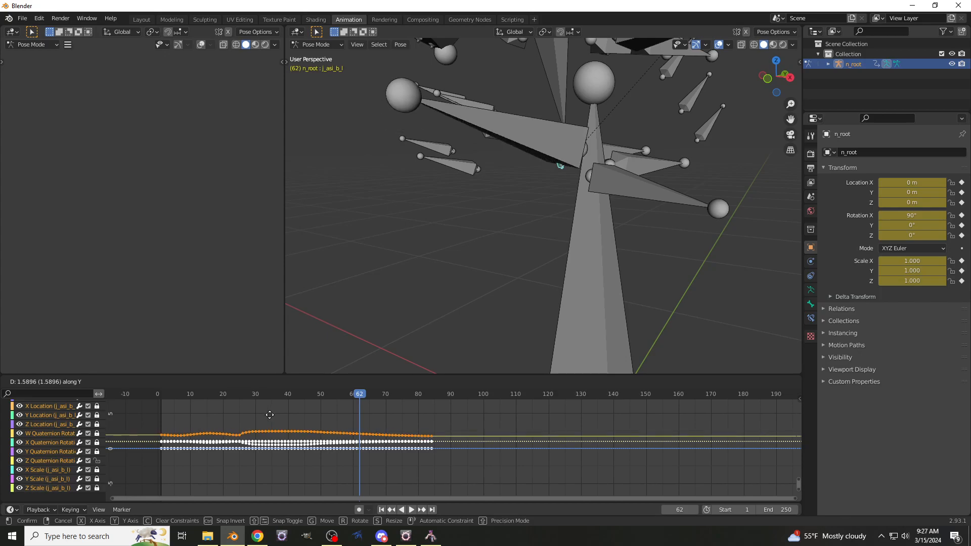
right_click(271, 419)
Shift the Z Quaternion Rotation keys of j_asi_b_l down by about 0.15, and scrub back to frame 48 to check the leg
scroll(529, 304, down, 5)
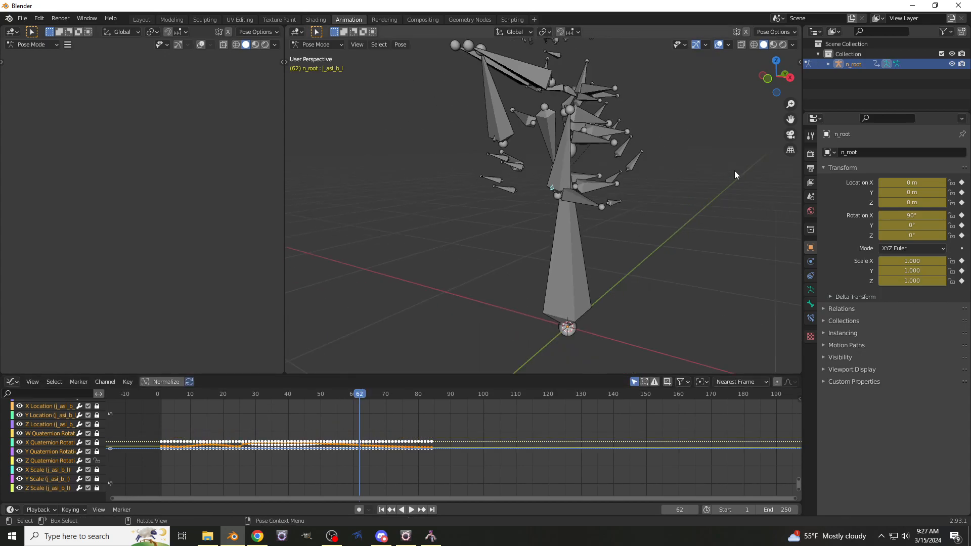
drag(774, 80, 781, 76)
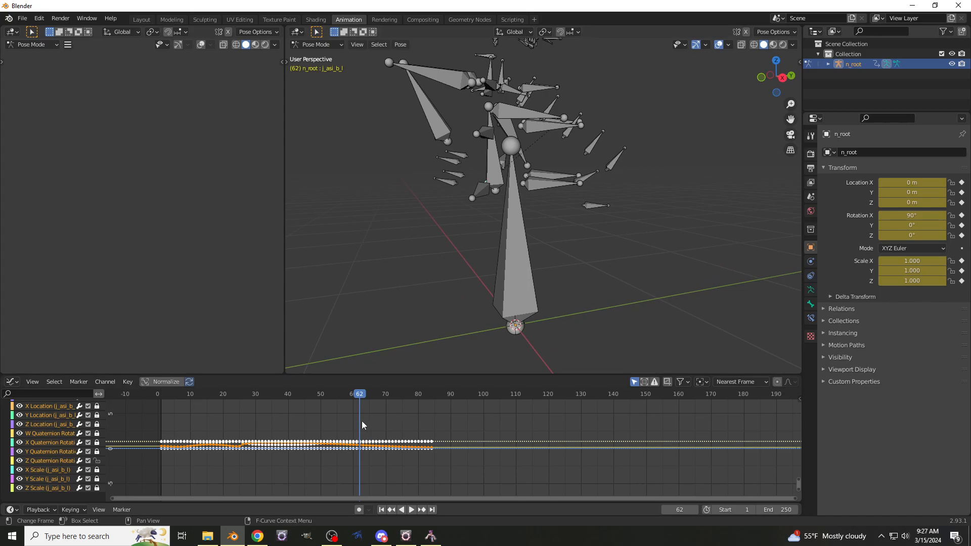
drag(359, 396, 317, 403)
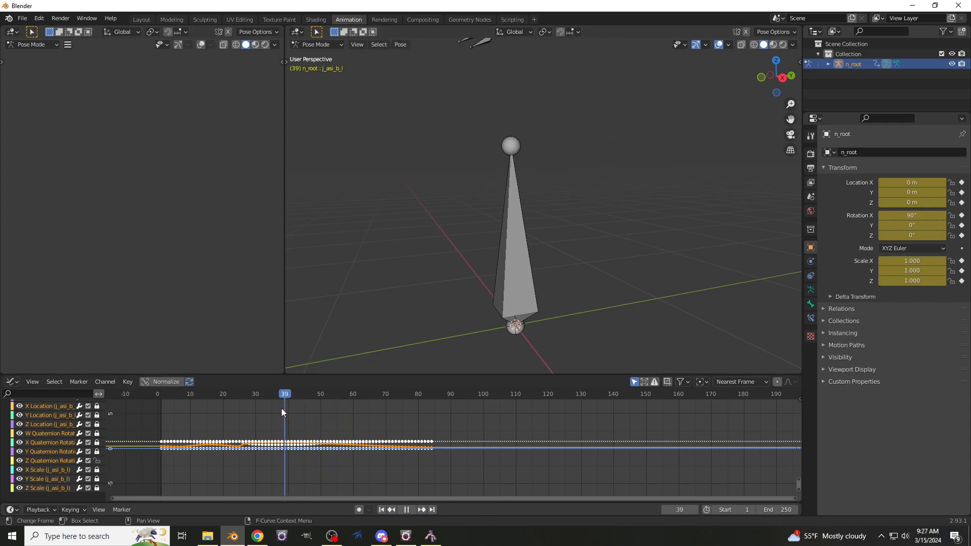
drag(218, 424, 384, 443)
scroll(205, 486, up, 2)
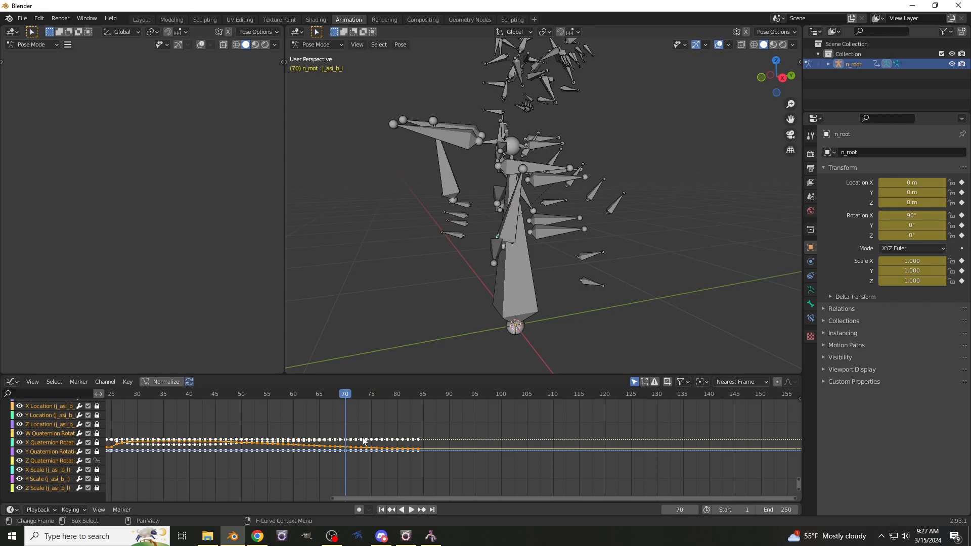
scroll(363, 441, up, 1)
key(g)
key(y)
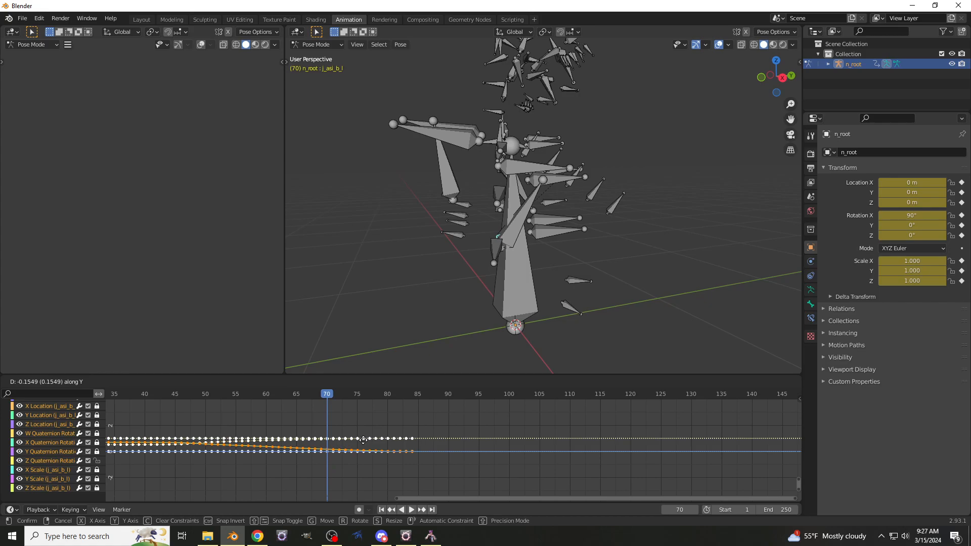
click(363, 440)
drag(327, 395, 218, 397)
middle_drag(442, 302, 421, 338)
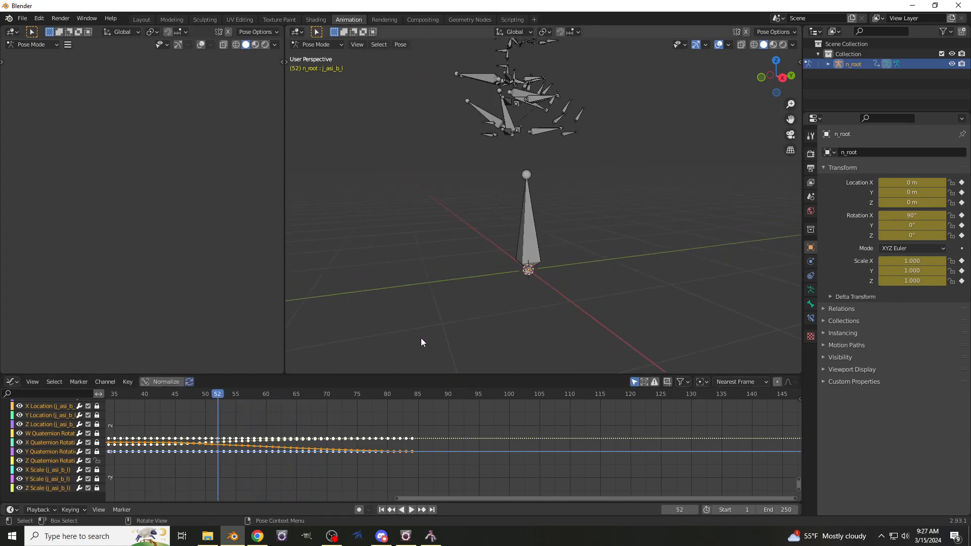
drag(214, 399, 193, 404)
Change the Graph Editor's pivot point and scale the Z Quaternion Rotation keys of j_asi_b_l by 0.5 in Y
drag(440, 497, 251, 476)
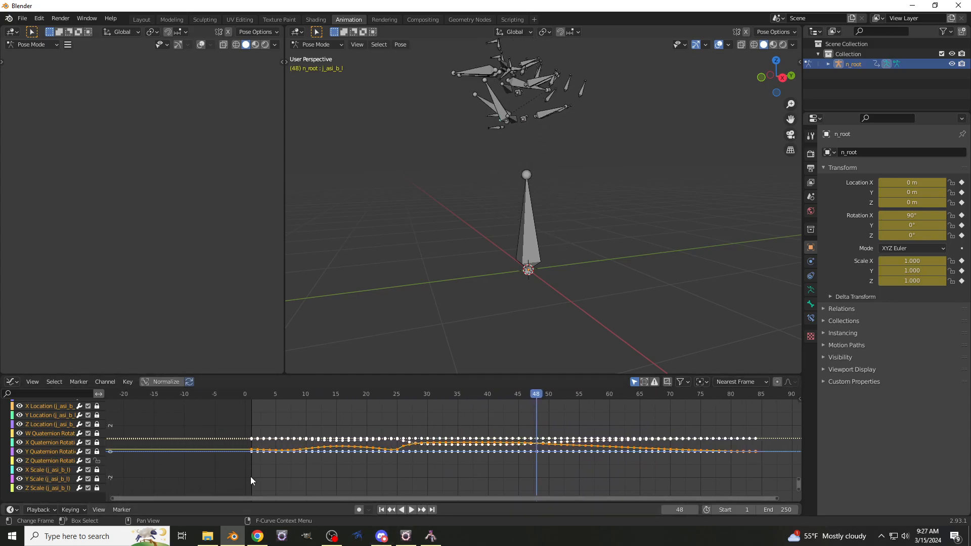
key(s)
click(371, 443)
click(134, 491)
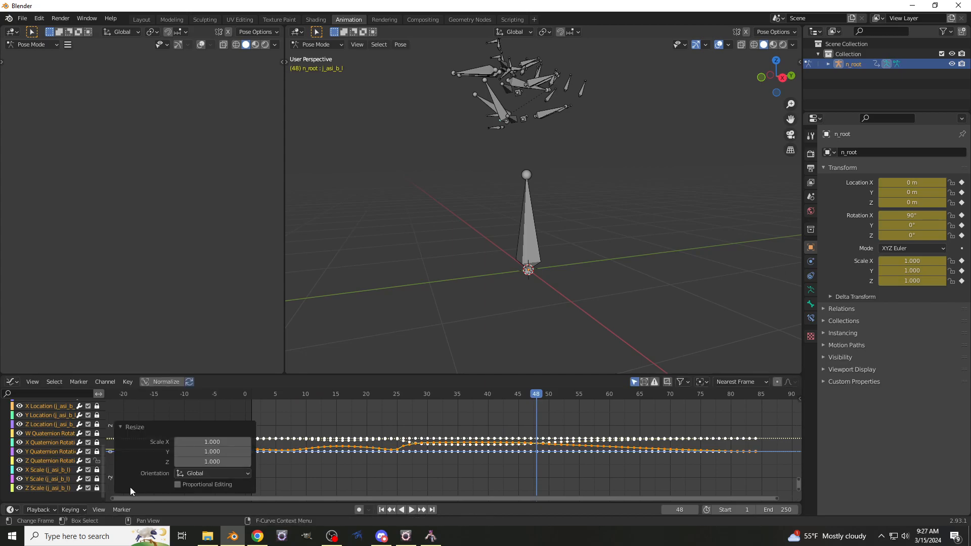
click(219, 452)
click(211, 429)
click(701, 384)
click(712, 408)
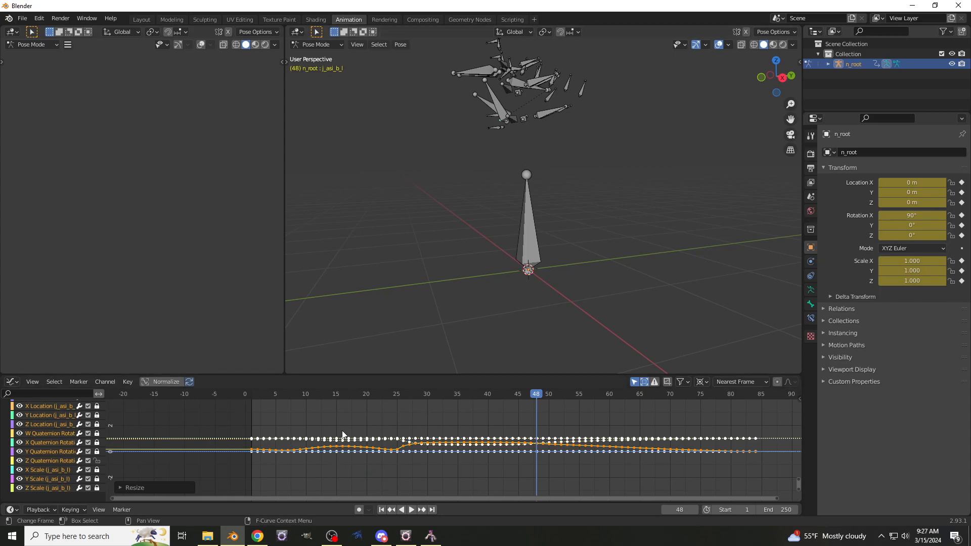
click(154, 492)
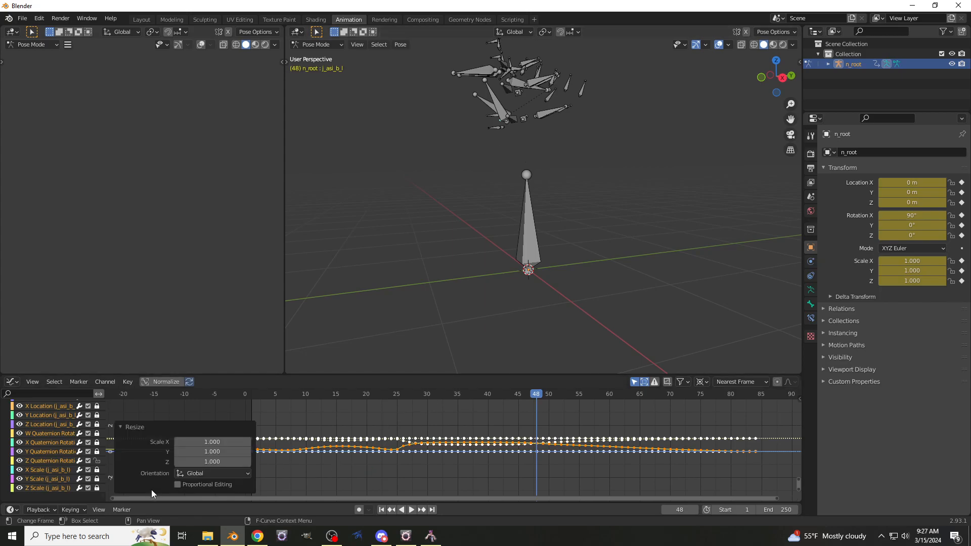
click(224, 453)
text(0.5)
key(Return)
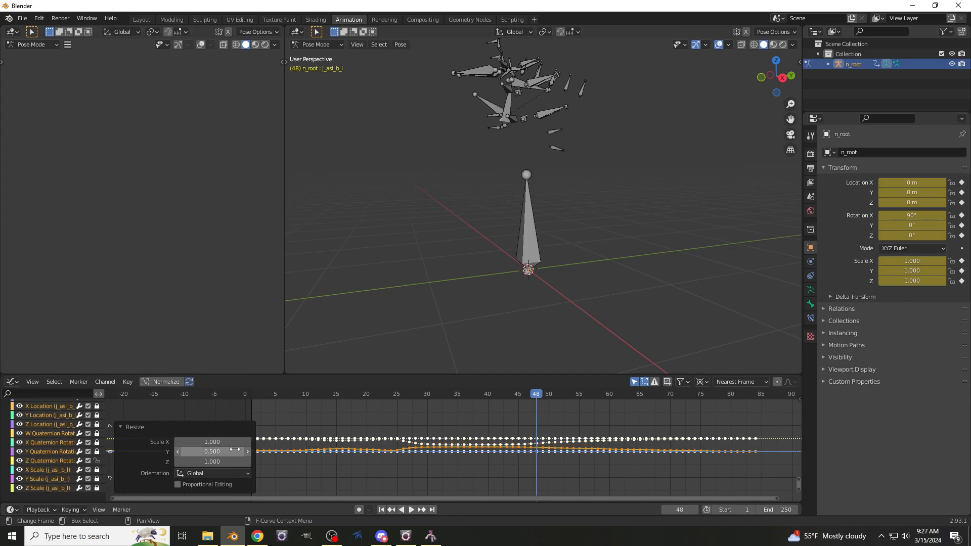
click(235, 431)
Adjust the scaled keys' vertical position, and play and scrub the animation to frame 69 to check the left leg
key(g)
key(y)
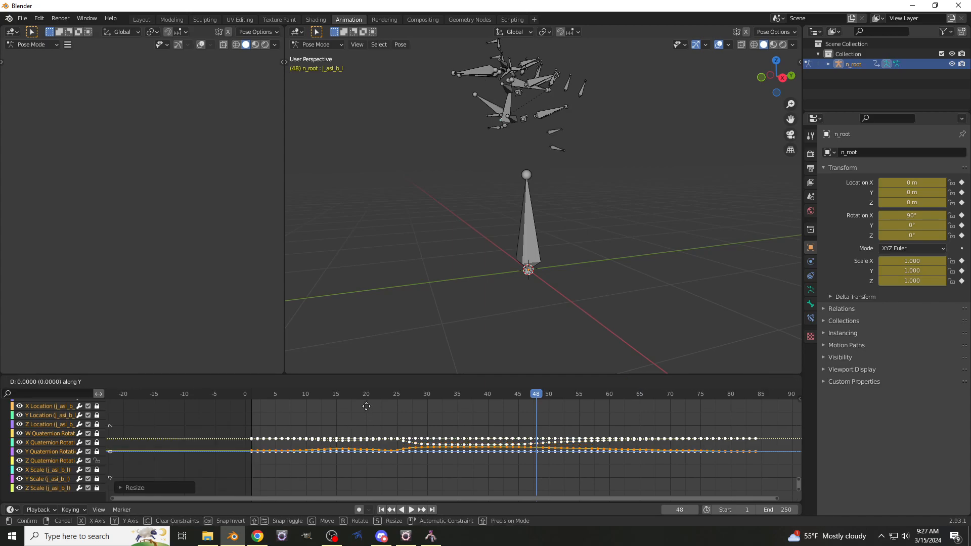
click(453, 405)
drag(526, 398, 324, 407)
key(space)
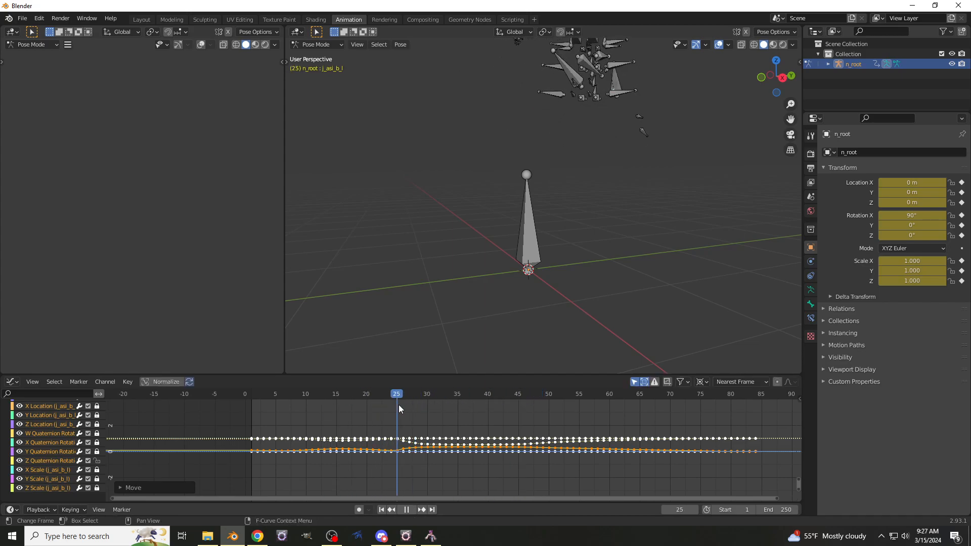
drag(629, 414, 664, 435)
key(space)
middle_drag(538, 329, 679, 313)
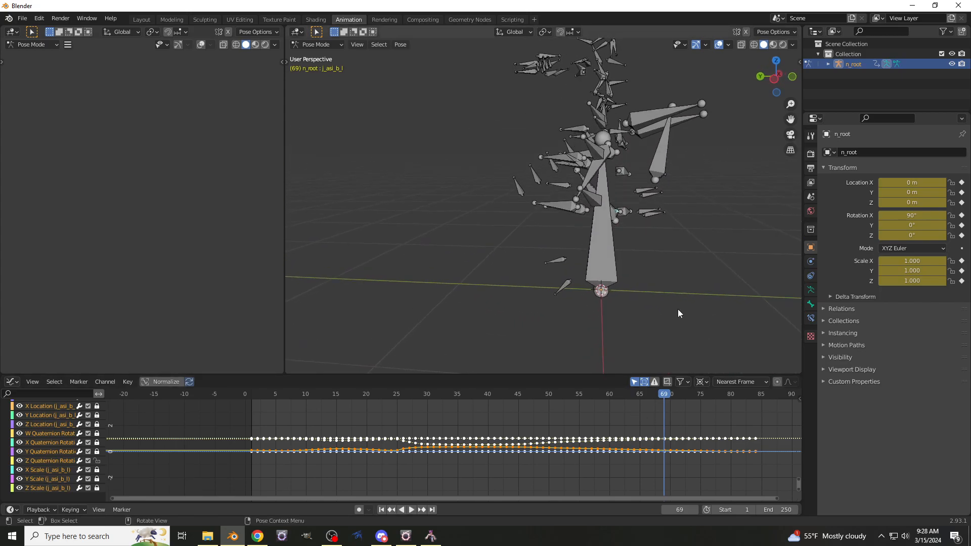
Select the foot bone j_asi_e_l and scrub the timeline to frame 85 to check the leg pose
click(563, 284)
middle_drag(563, 284, 602, 291)
drag(662, 395, 762, 395)
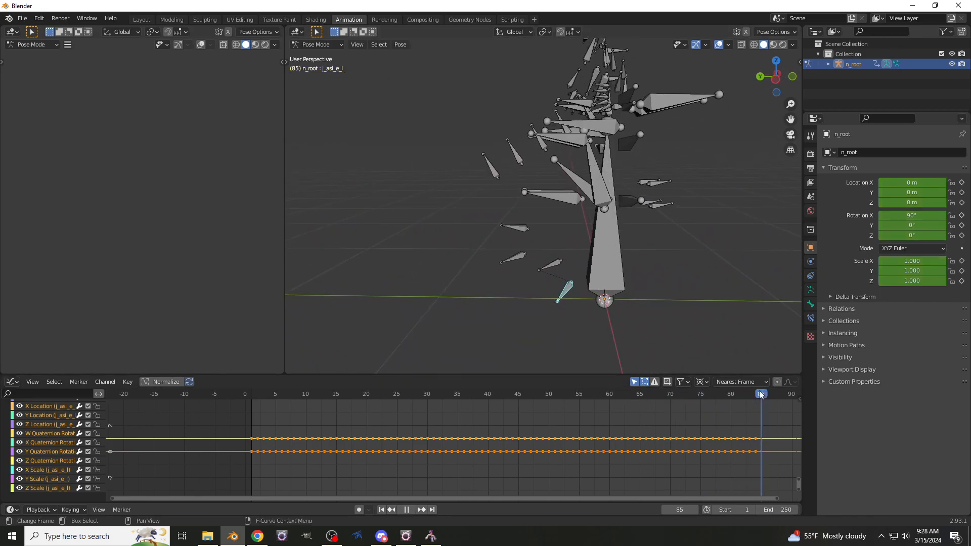
Find the right leg's bones and select j_asi_b_r in the armature
click(523, 254)
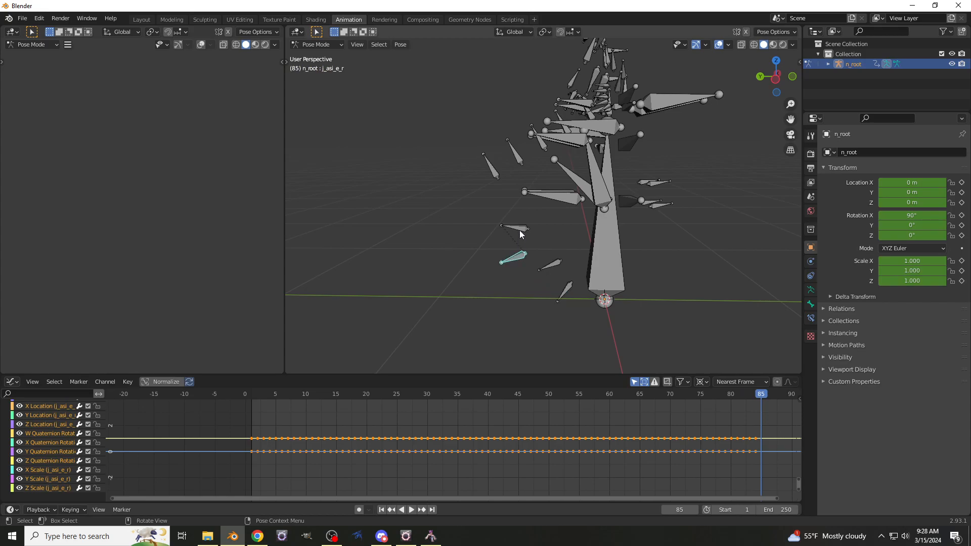
middle_drag(519, 238, 559, 224)
scroll(505, 220, up, 6)
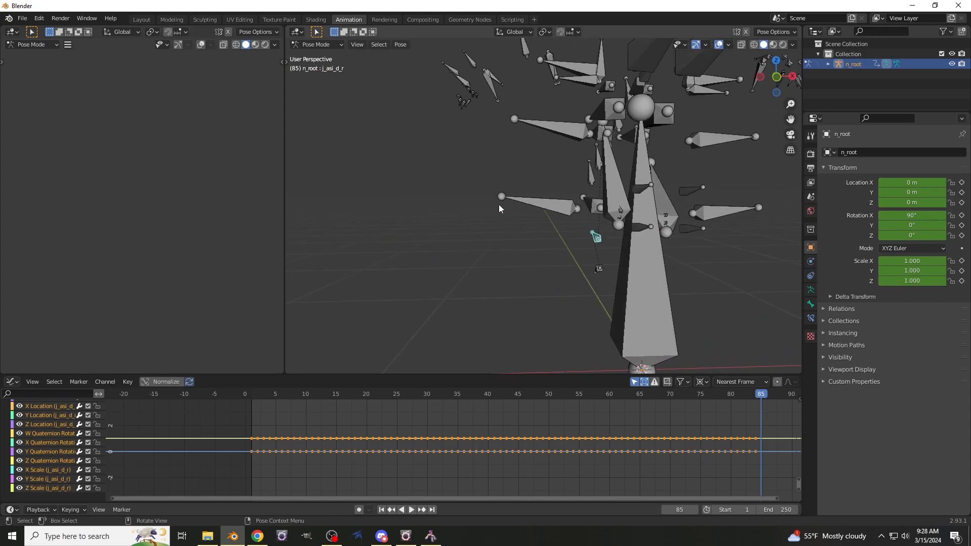
middle_drag(488, 206, 647, 207)
click(668, 225)
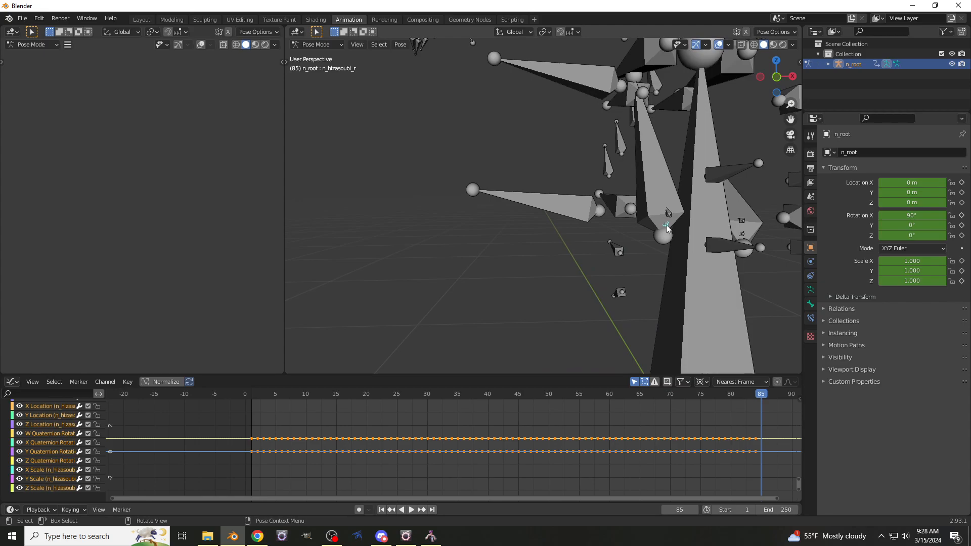
scroll(64, 436, up, 5)
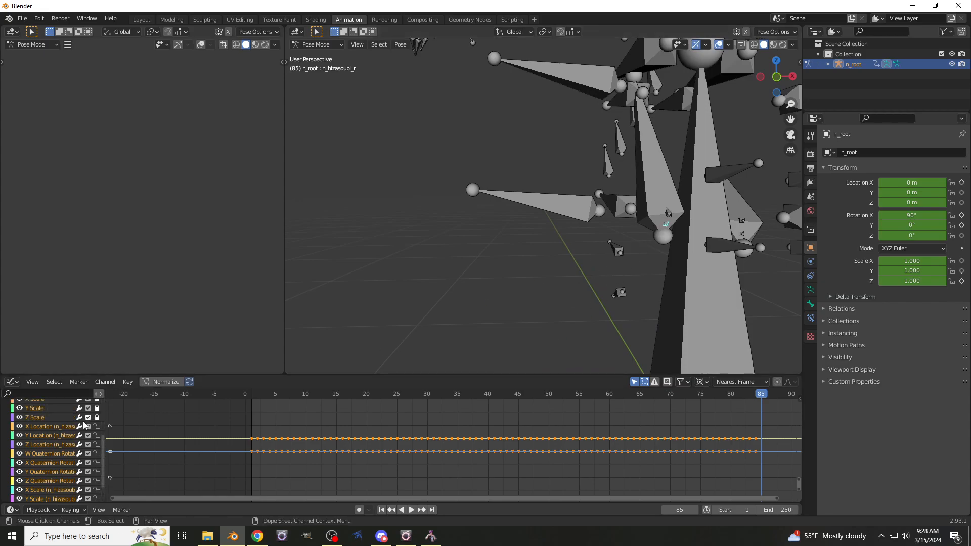
click(669, 214)
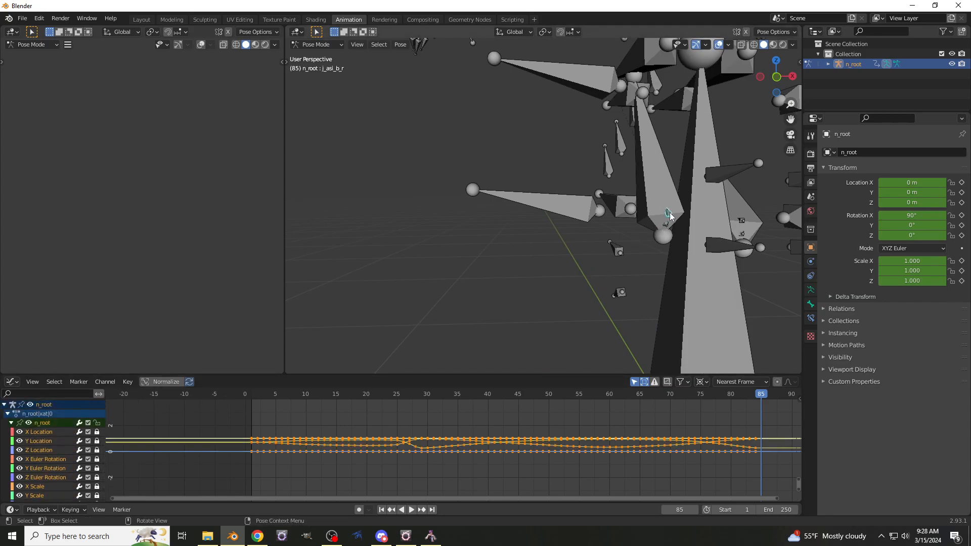
Lock the whole n_root channel group, and unlock only the Z Quaternion Rotation channel of j_asi_b_r
click(97, 423)
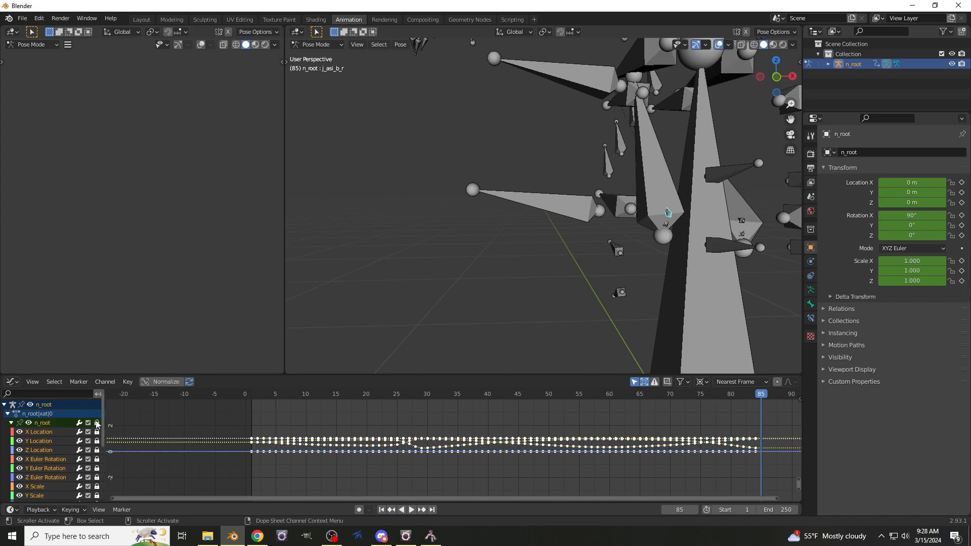
scroll(89, 478, down, 5)
click(97, 461)
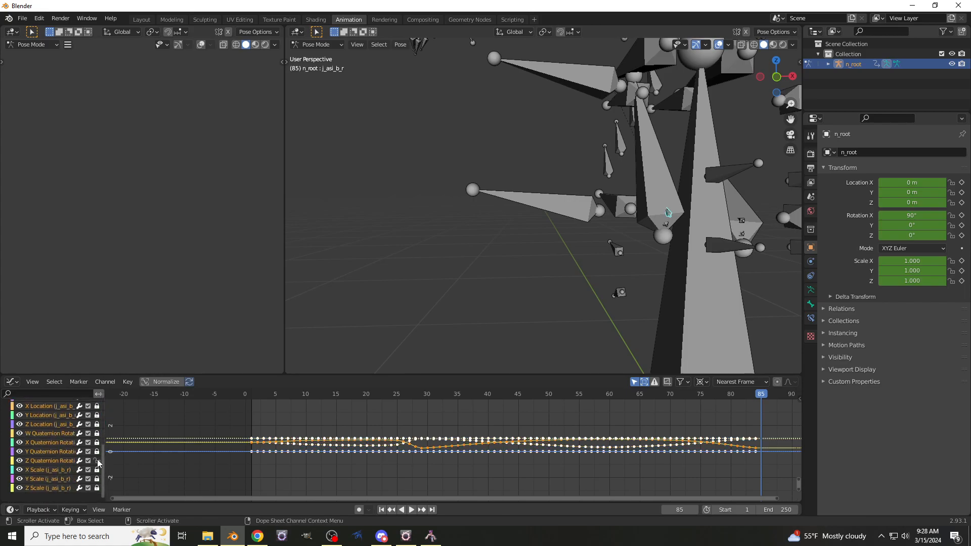
Select all Z Quaternion Rotation keys of j_asi_b_r and scale them by 0.5 in Y
key(s)
click(478, 422)
click(147, 486)
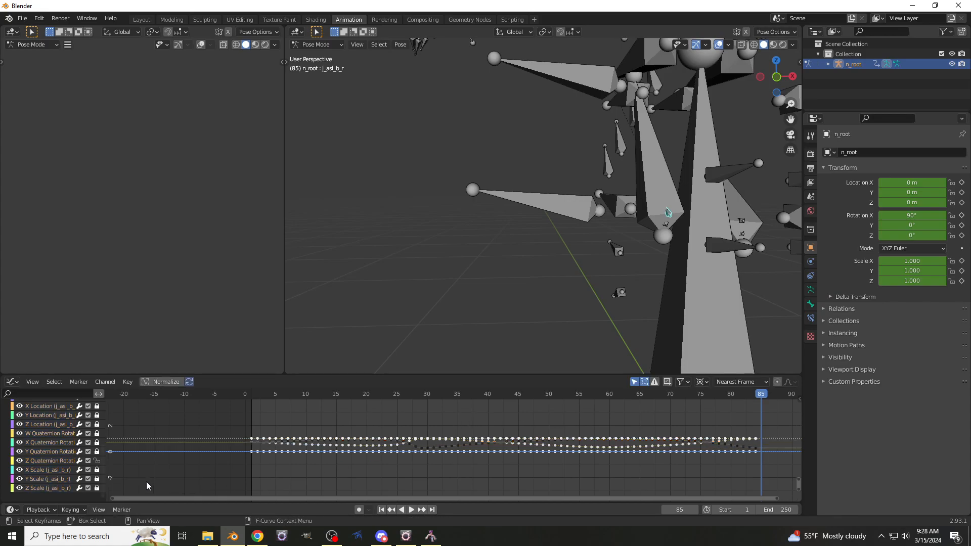
key(a)
key(s)
click(345, 456)
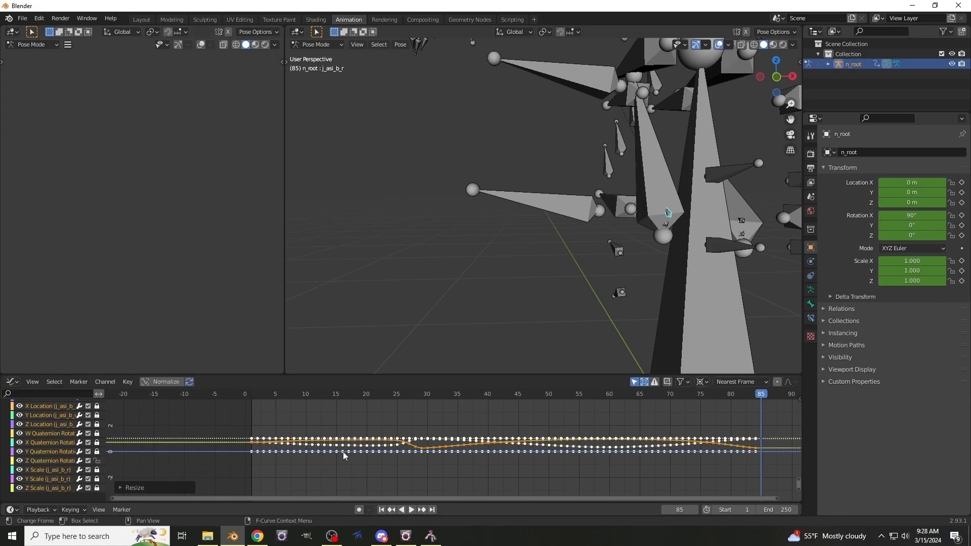
click(155, 489)
click(211, 452)
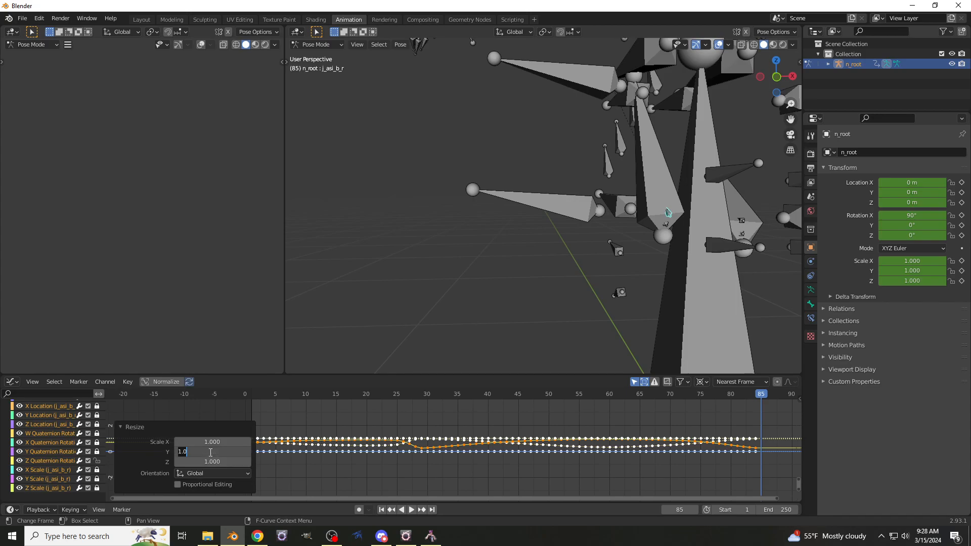
key(Return)
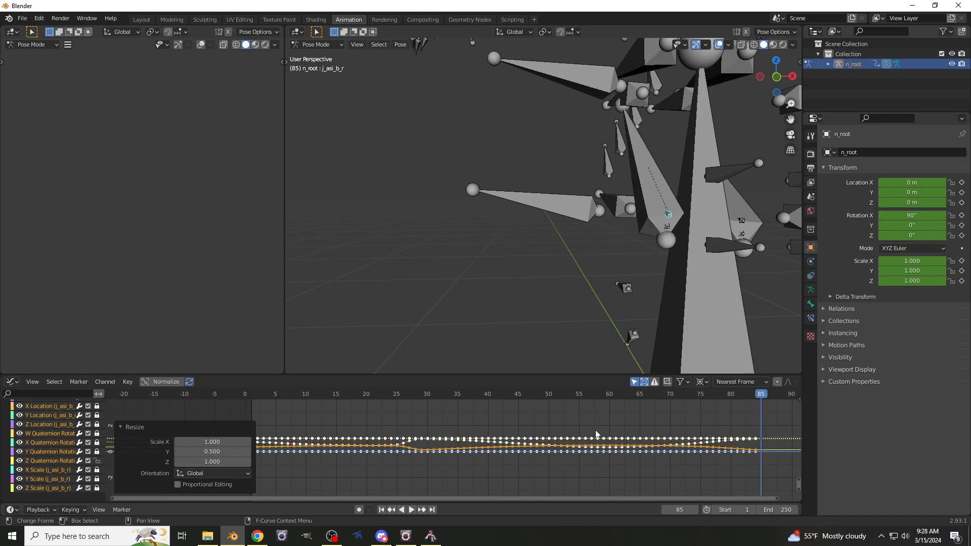
Shift the scaled Z Quaternion Rotation keys of j_asi_b_r down by about 0.116 along Y
key(g)
key(y)
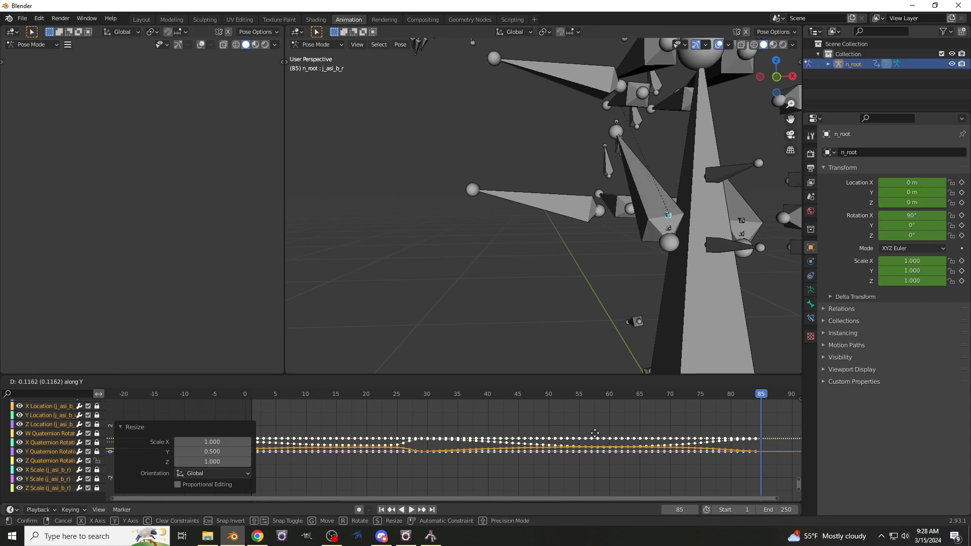
click(595, 433)
View the armature from the left and scrub the animation to frame 78 to check both legs
click(761, 77)
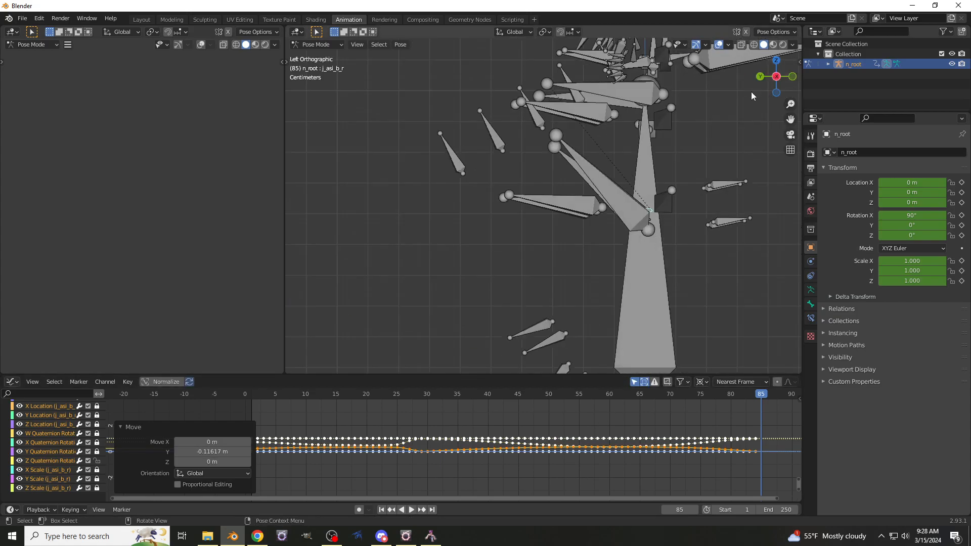
scroll(692, 326, up, 2)
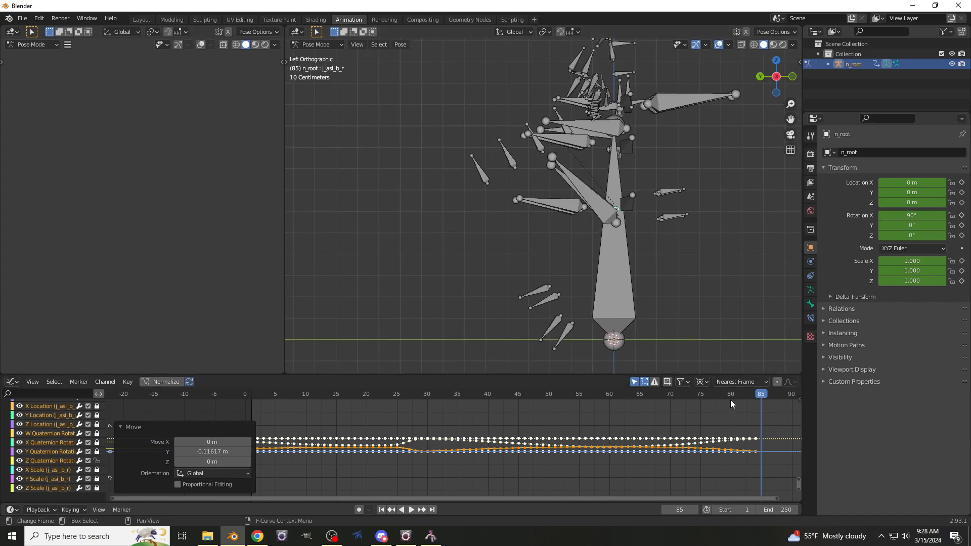
drag(763, 400, 718, 426)
scroll(530, 279, down, 5)
scroll(531, 280, up, 1)
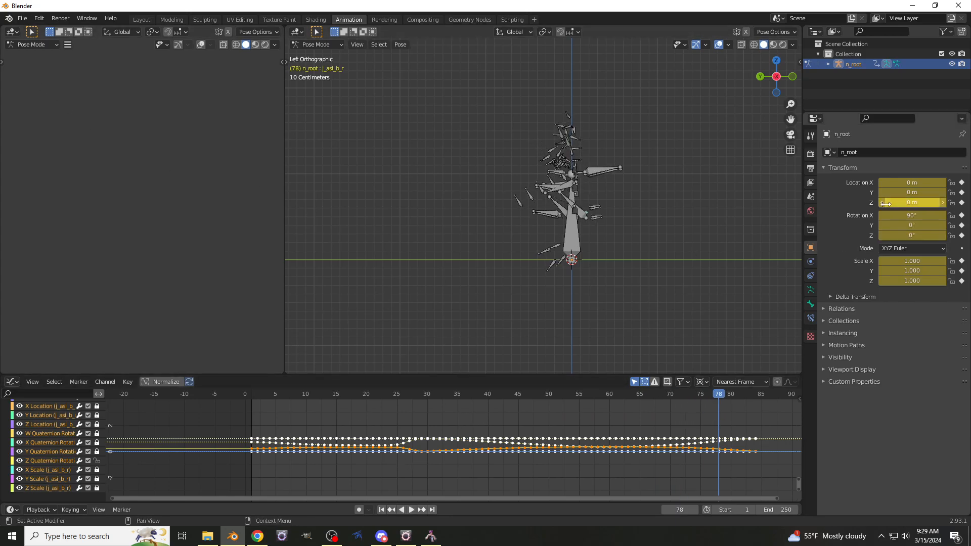
Try to clear the location and rotation keyframes of the n_root object
right_click(914, 191)
click(913, 191)
right_click(916, 228)
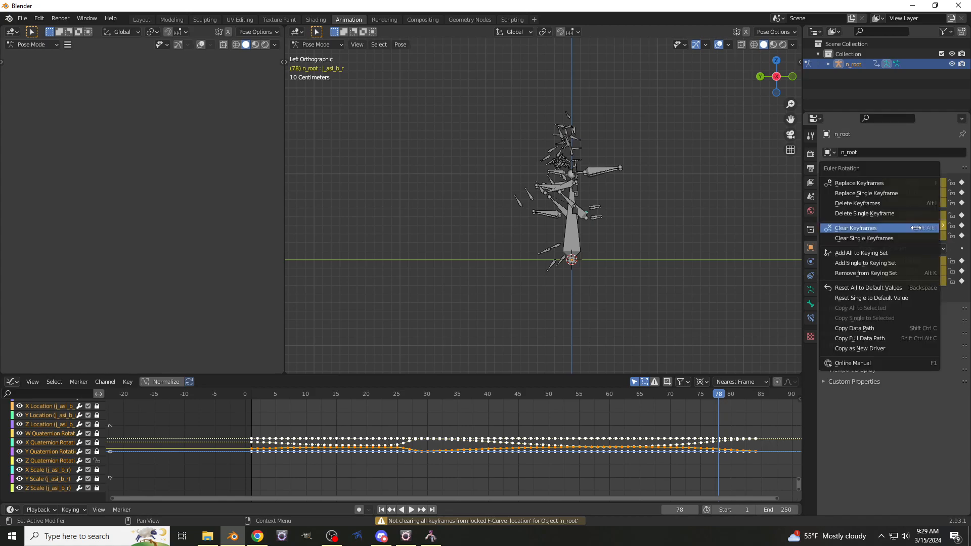
click(904, 228)
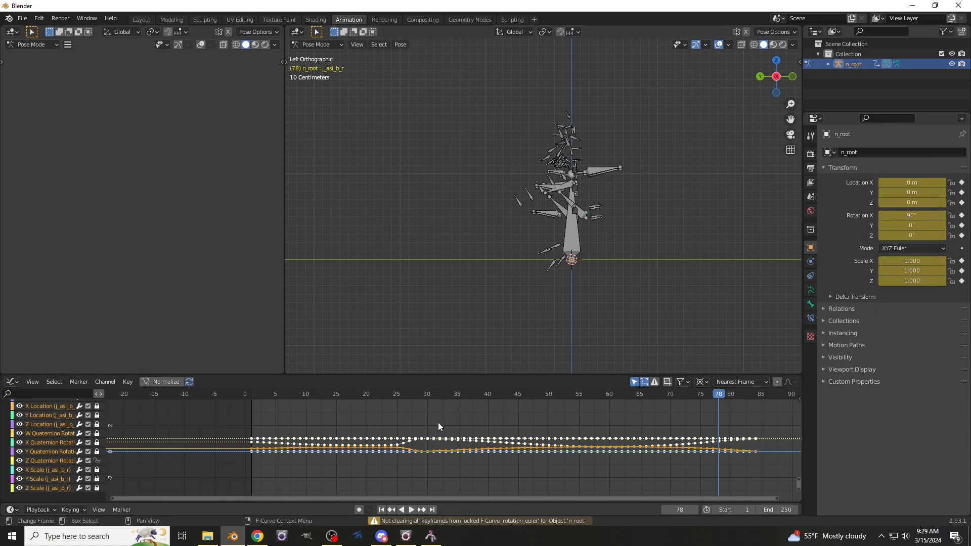
Unlock the whole n_root channel group and select all bones of the armature
scroll(97, 414, up, 5)
click(98, 422)
key(a)
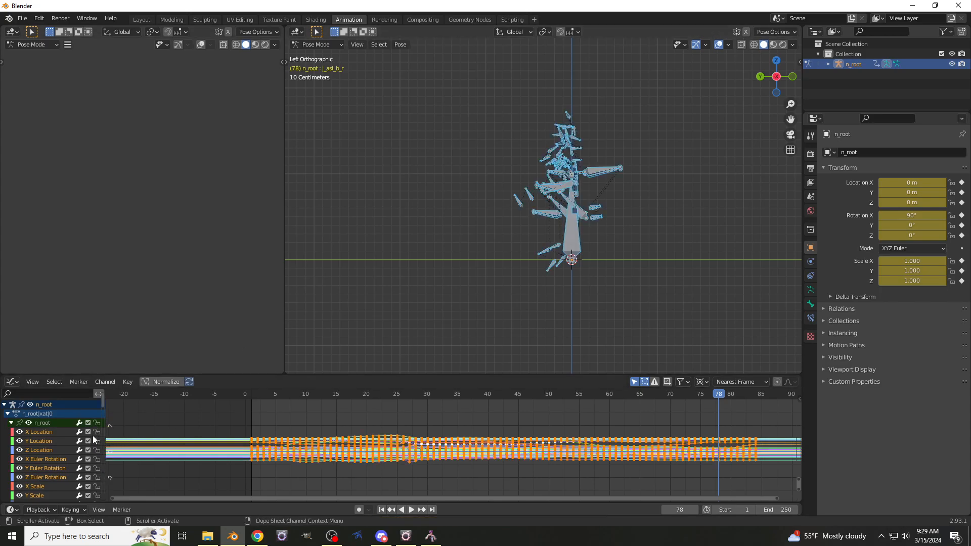
Clear the location, rotation and scale keyframes of the n_root object
right_click(929, 201)
click(930, 201)
right_click(920, 226)
click(921, 226)
right_click(913, 257)
click(913, 258)
key(Return)
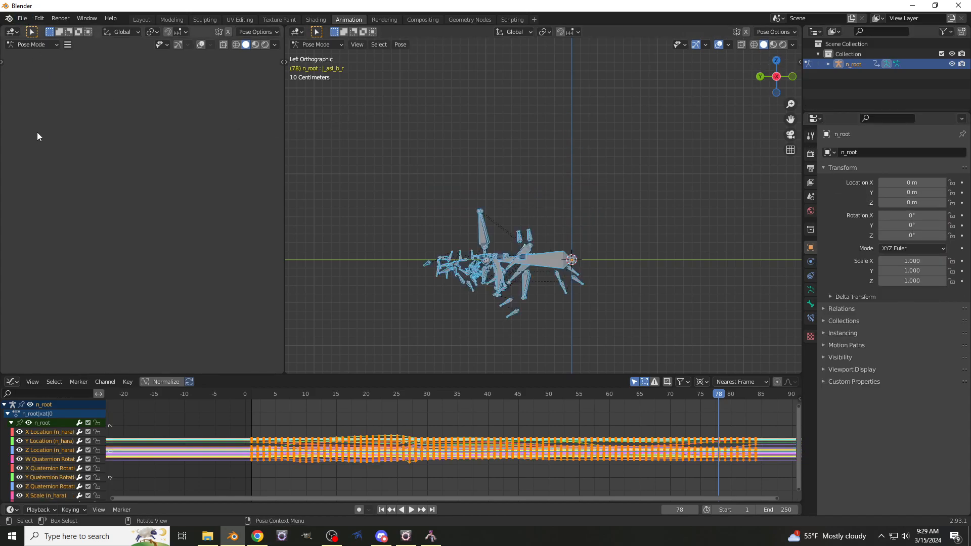
Export the animation as FBX to the m0344 folder, overwriting Player Deathflare.fbx, with leaf bones left off
click(22, 19)
mouse_move(35, 167)
click(136, 245)
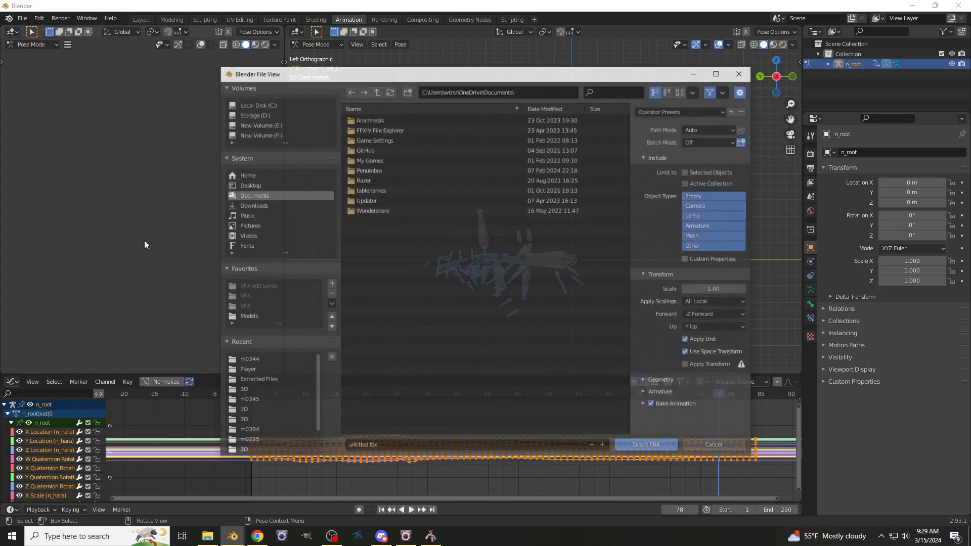
click(242, 360)
click(390, 272)
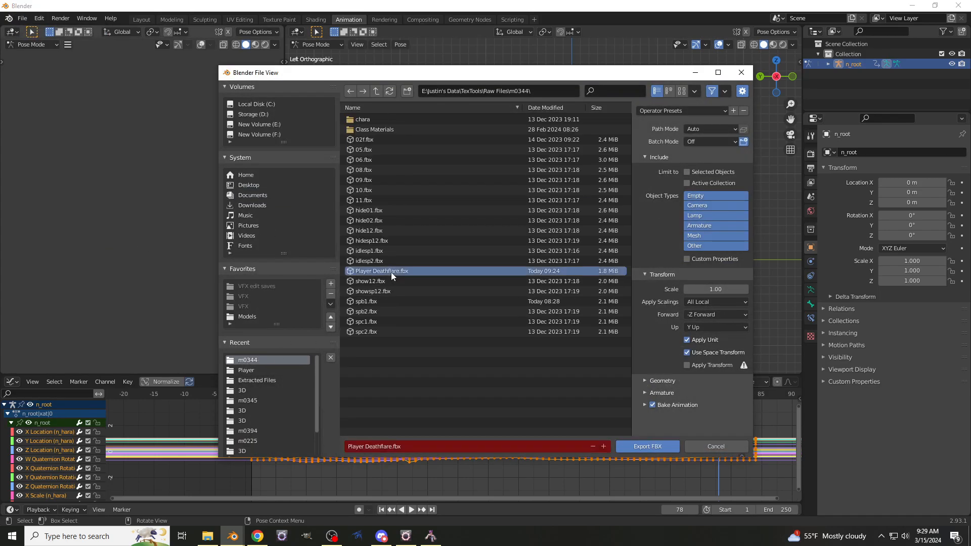
click(647, 393)
scroll(646, 391, down, 2)
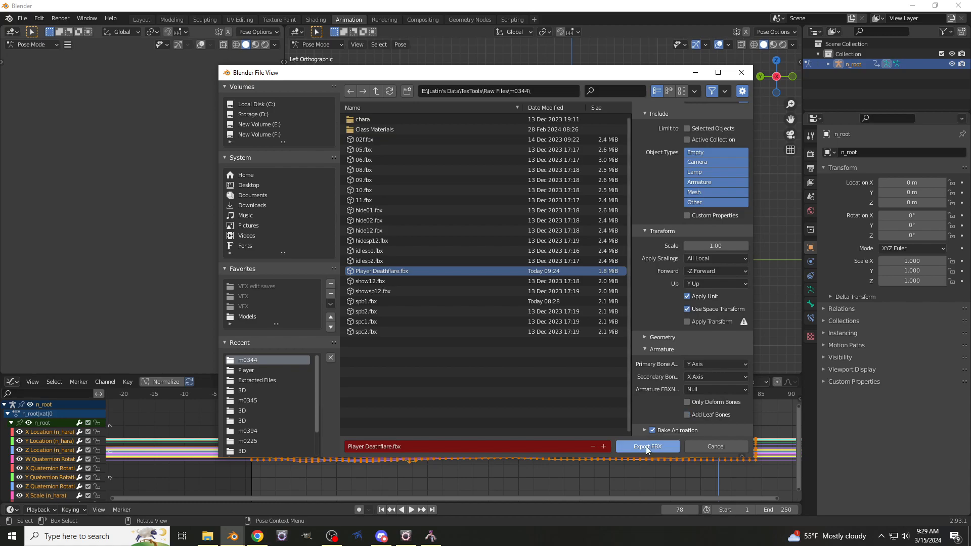
click(646, 446)
Switch to XAT and load deathflare.pap from the m0344 folder, keeping the already loaded player skeleton
click(383, 537)
click(383, 537)
click(431, 538)
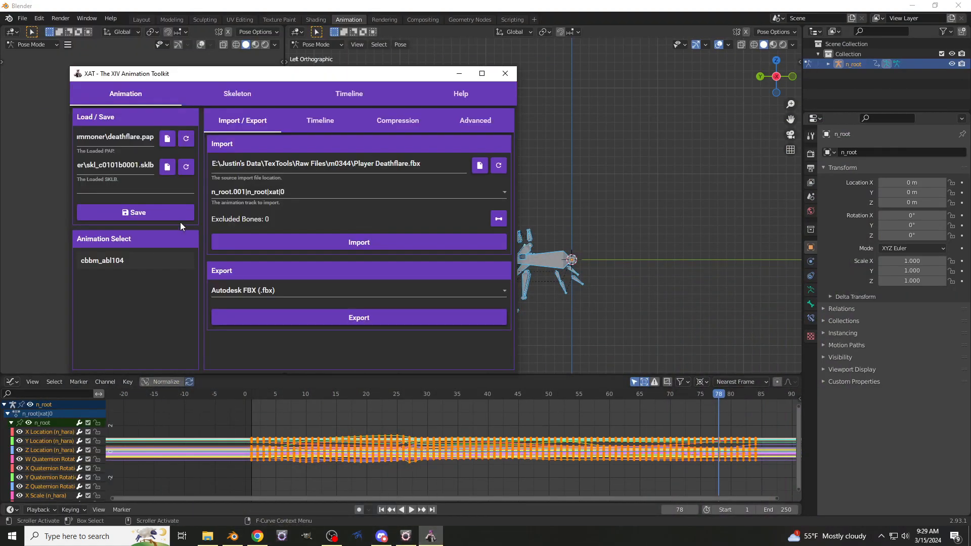
click(166, 141)
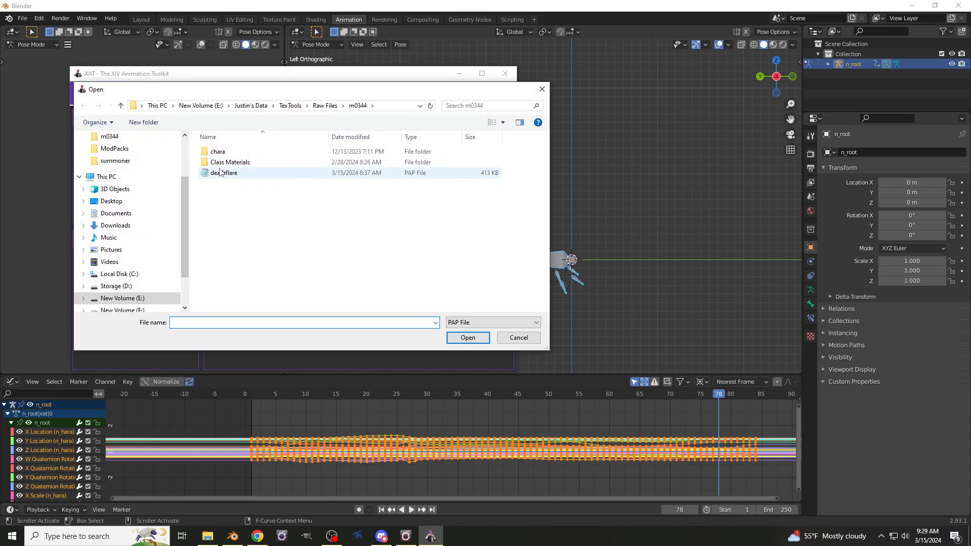
scroll(162, 202, up, 3)
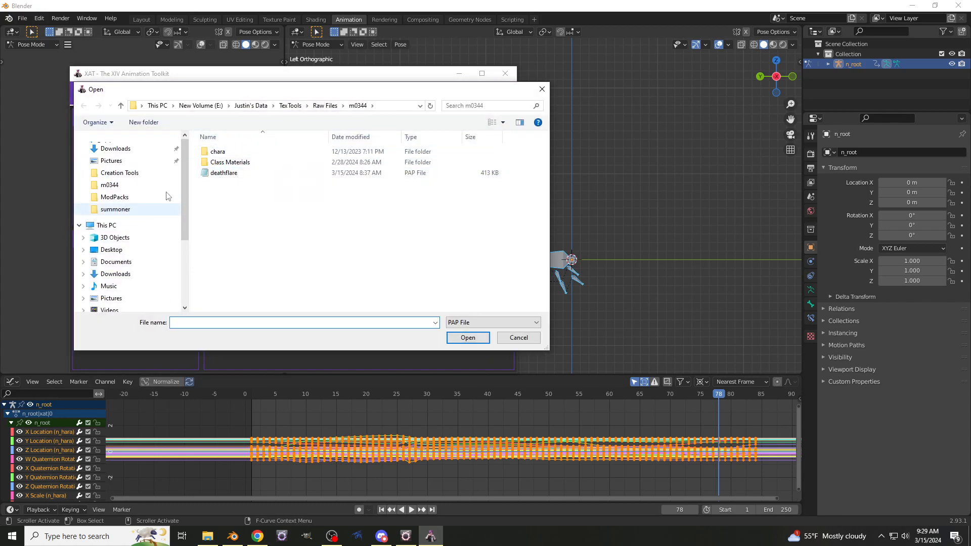
click(255, 178)
double_click(255, 178)
click(166, 168)
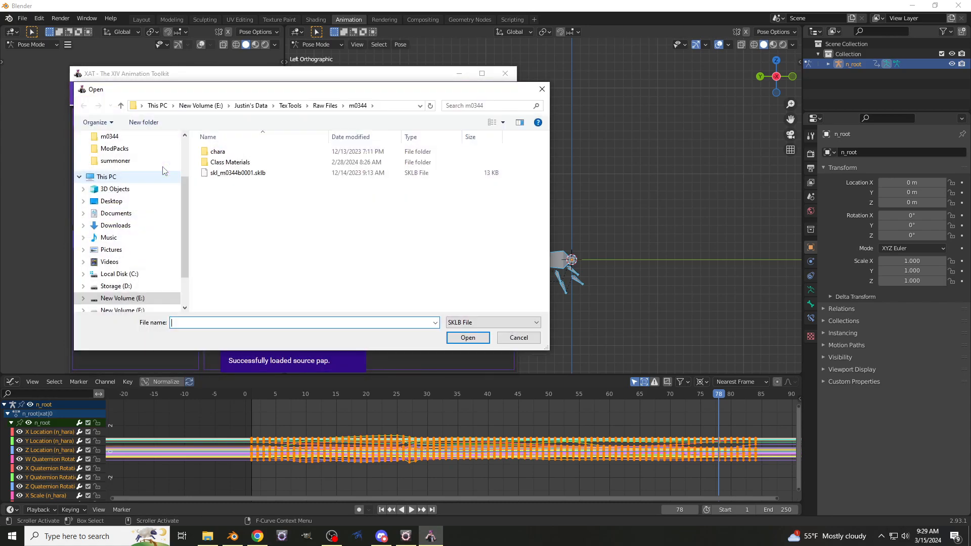
click(542, 89)
Import the n_root|n_root|xat|0 track of Player Deathflare.fbx into the cbbm_abl104 animation
click(101, 260)
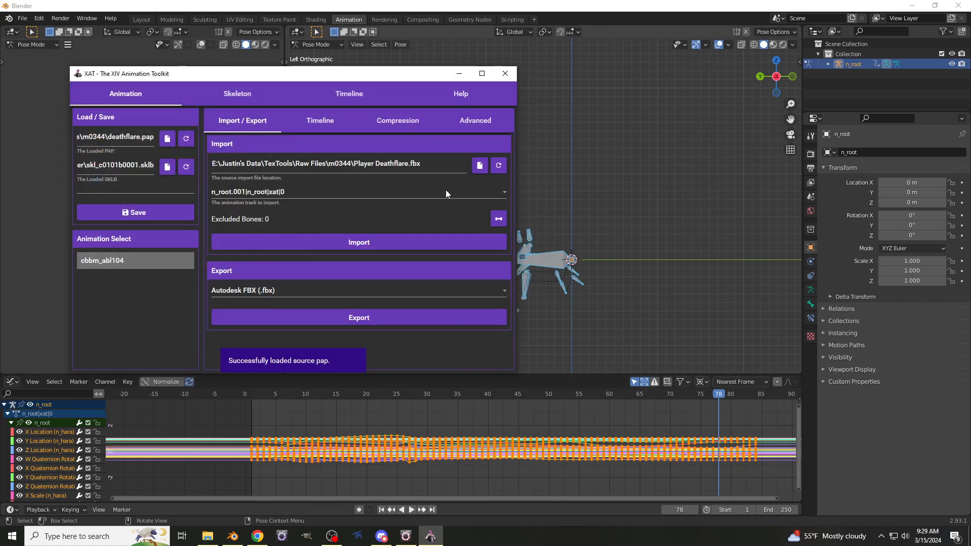
click(479, 166)
double_click(259, 254)
click(229, 243)
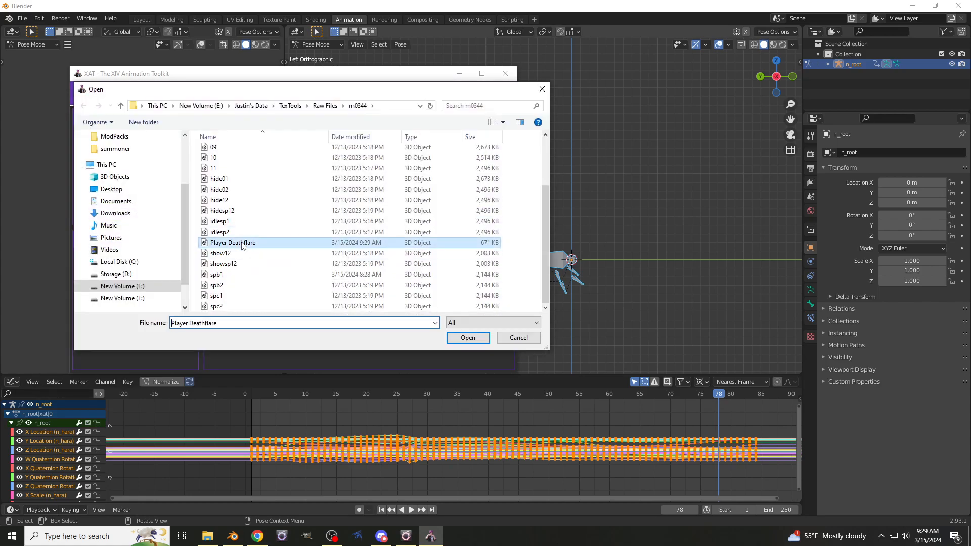
double_click(230, 243)
click(296, 202)
click(287, 212)
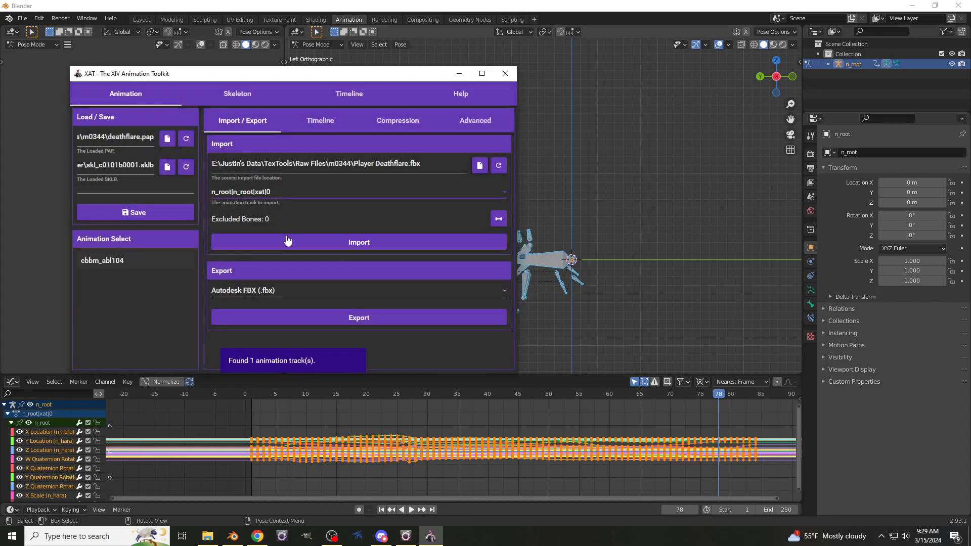
click(292, 323)
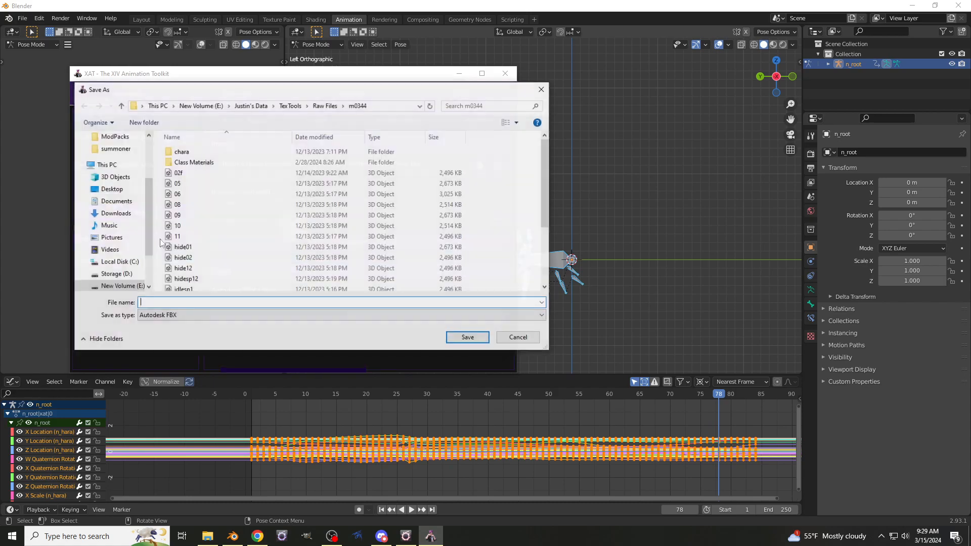
scroll(211, 196, down, 3)
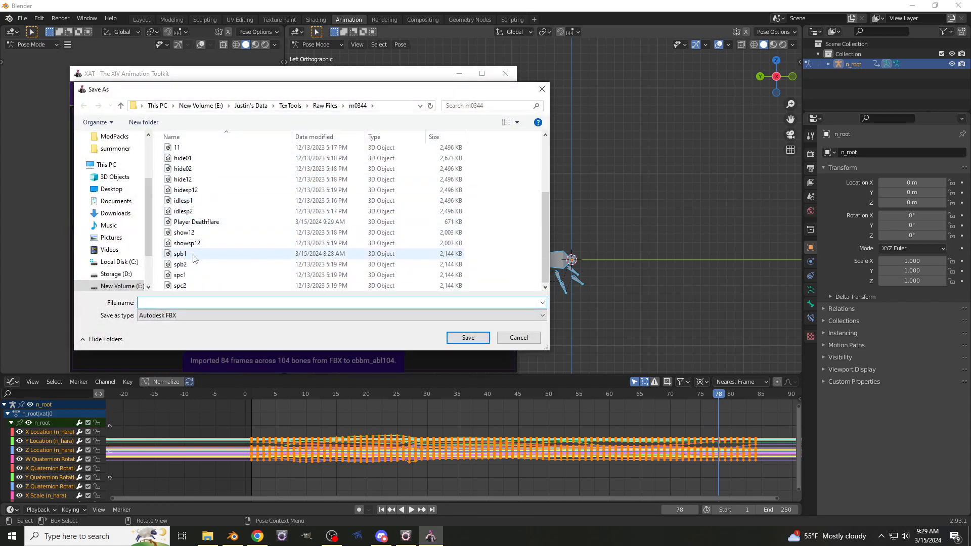
scroll(191, 260, up, 3)
click(518, 338)
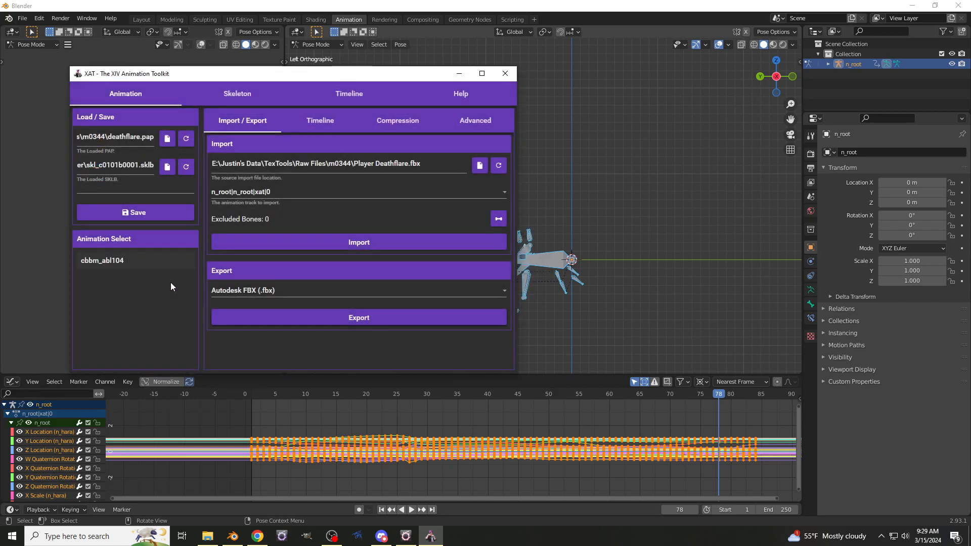
Save the updated animation over deathflare.pap in the m0344 folder, confirming the replacement
click(149, 215)
click(211, 174)
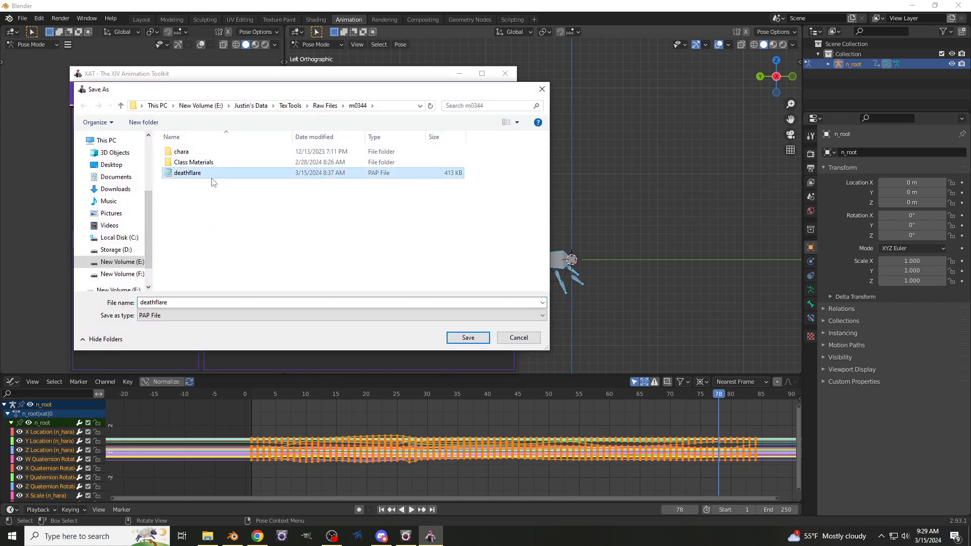
click(460, 337)
click(520, 305)
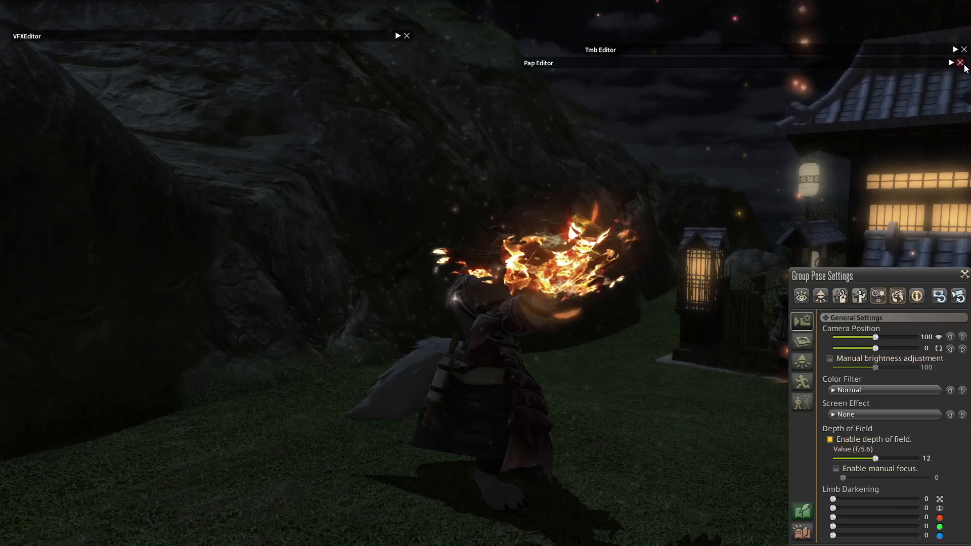
Reload deathflare.pap from the m0344 folder as the loaded Pap in VFXEditor's Pap Editor and update the Deathflare replacement
click(951, 63)
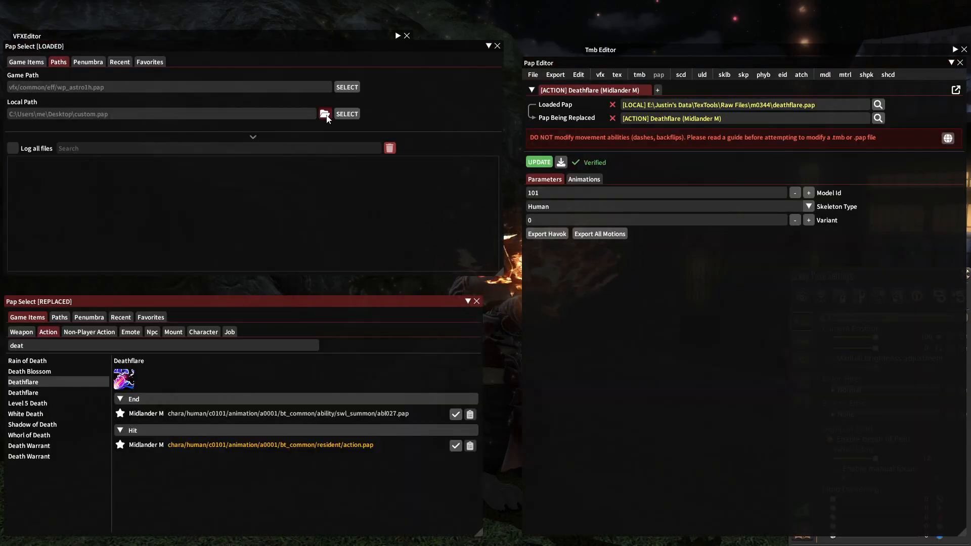
click(325, 115)
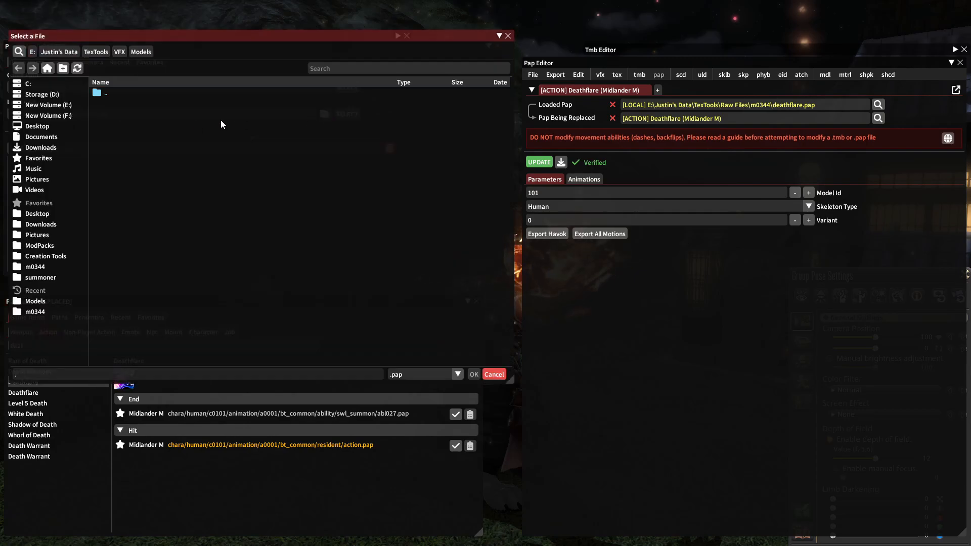
click(35, 312)
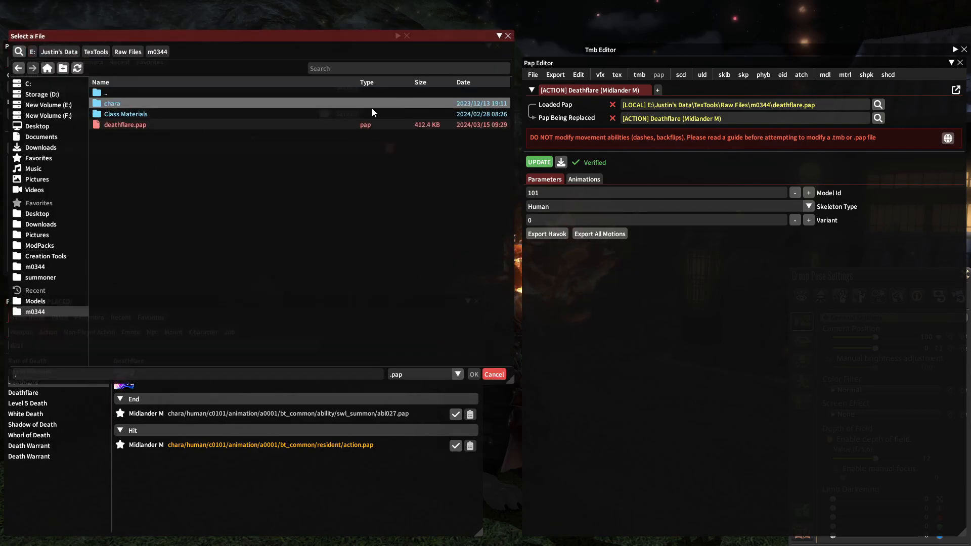
double_click(455, 123)
click(540, 162)
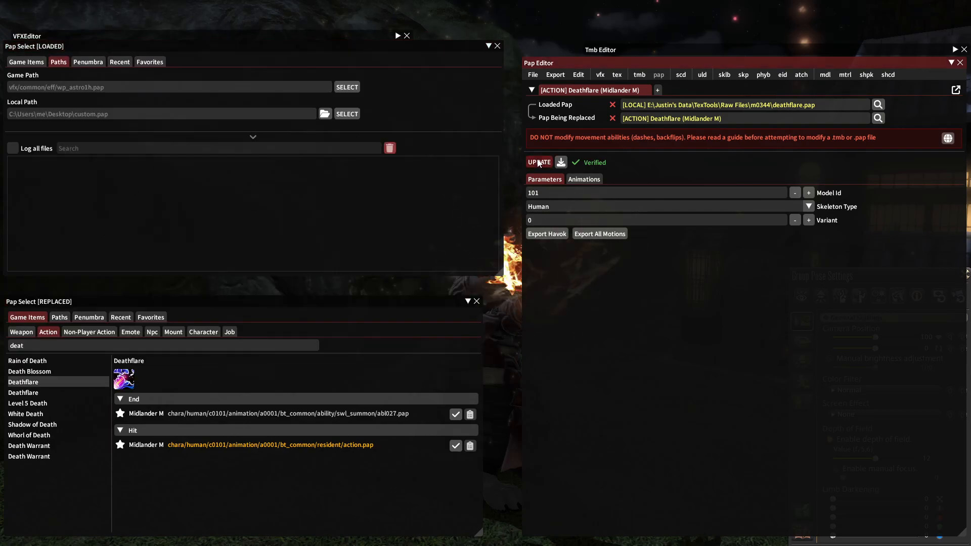
click(488, 46)
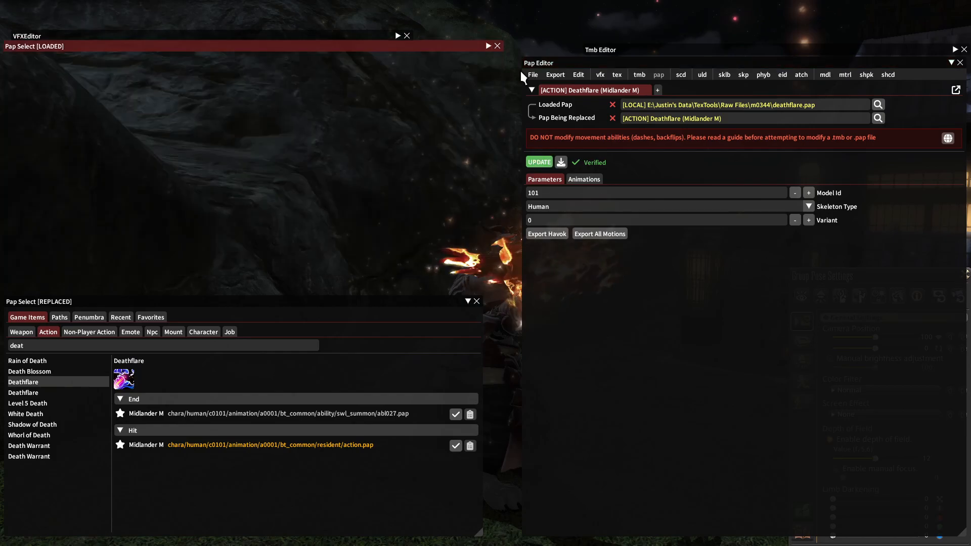
click(952, 63)
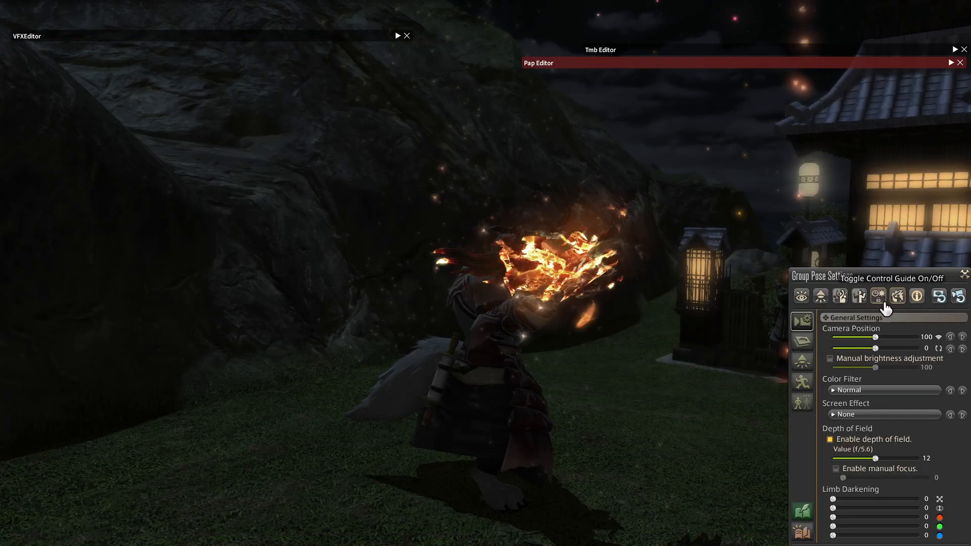
End the current group pose and start a new one while Deathflare plays on the character
click(801, 298)
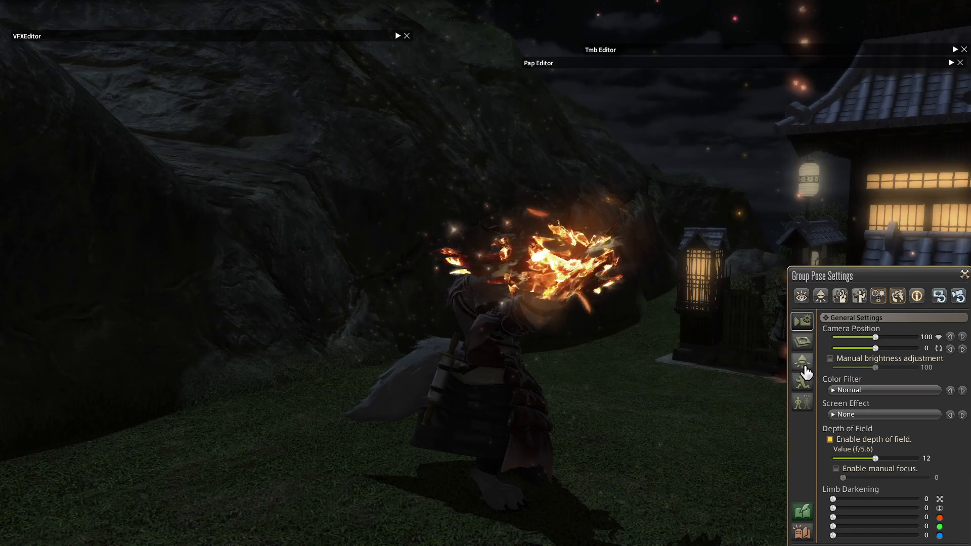
key(Escape)
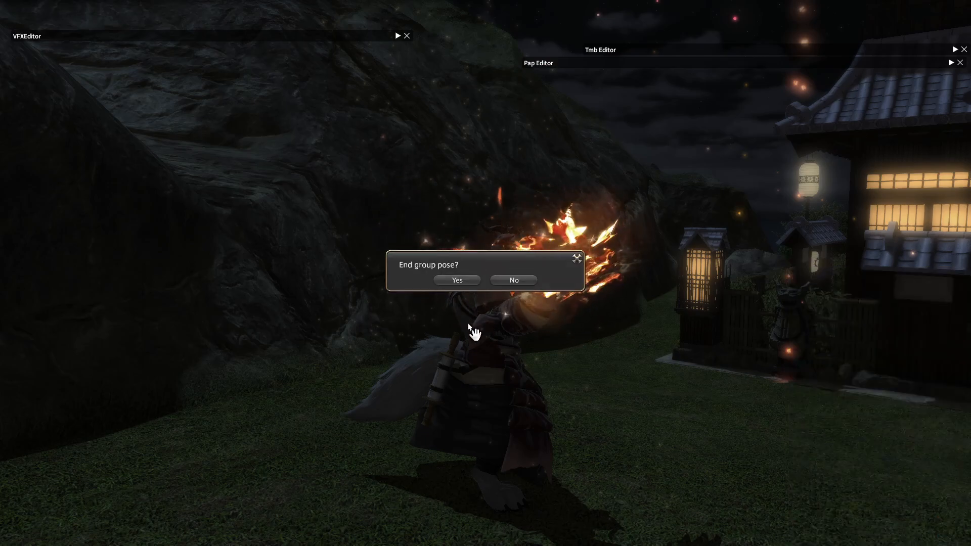
click(457, 280)
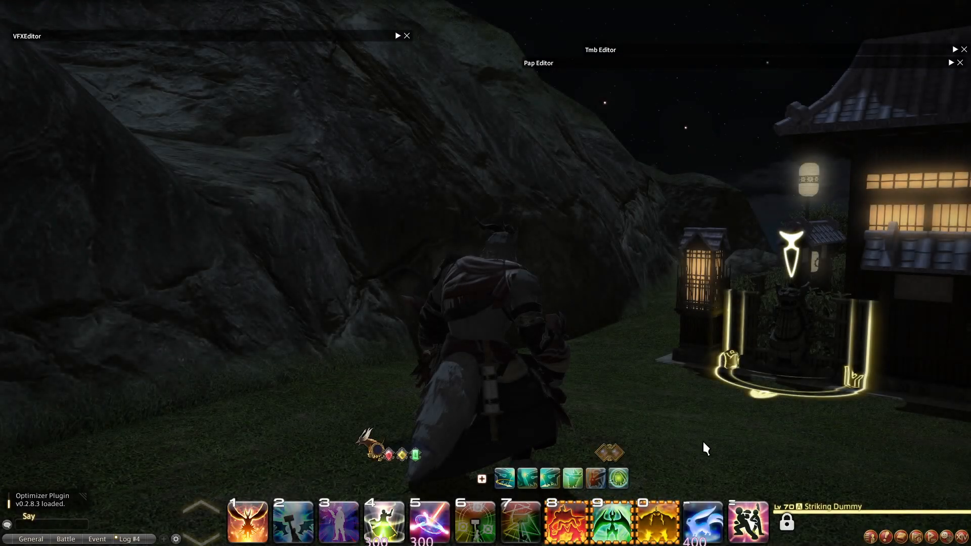
click(742, 522)
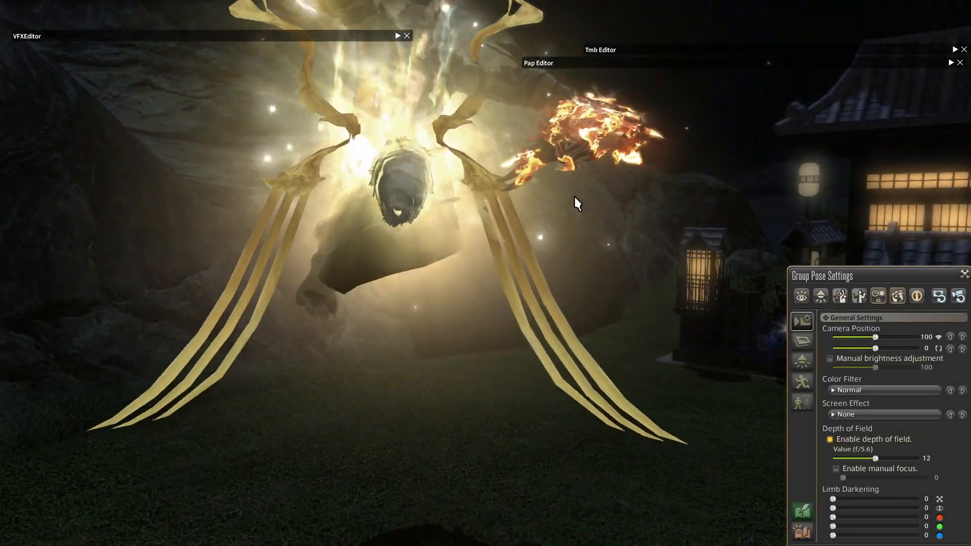
Examine the Deathflare animation on the character from several camera angles, ending the group pose when done
right_drag(575, 197, 455, 187)
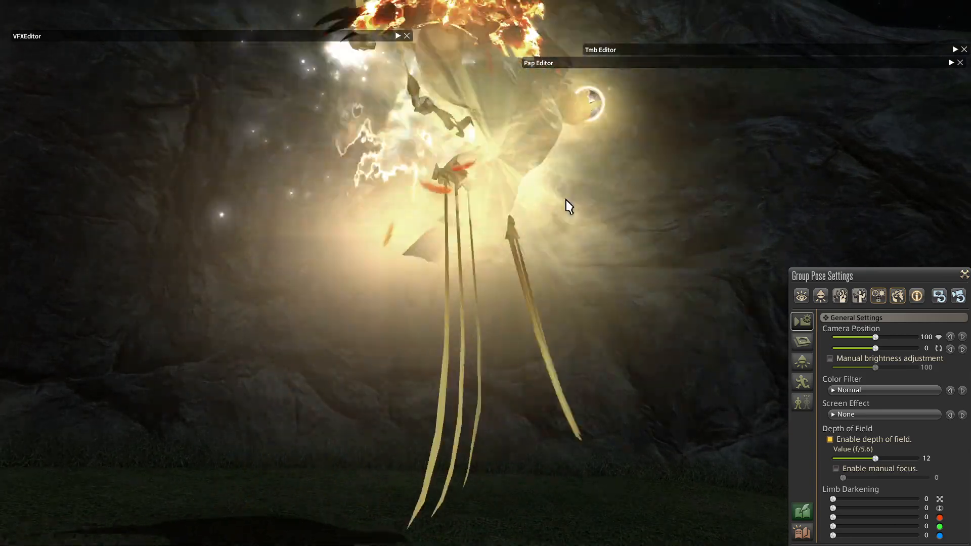
right_drag(569, 206, 657, 207)
right_drag(526, 207, 500, 195)
scroll(516, 190, down, 3)
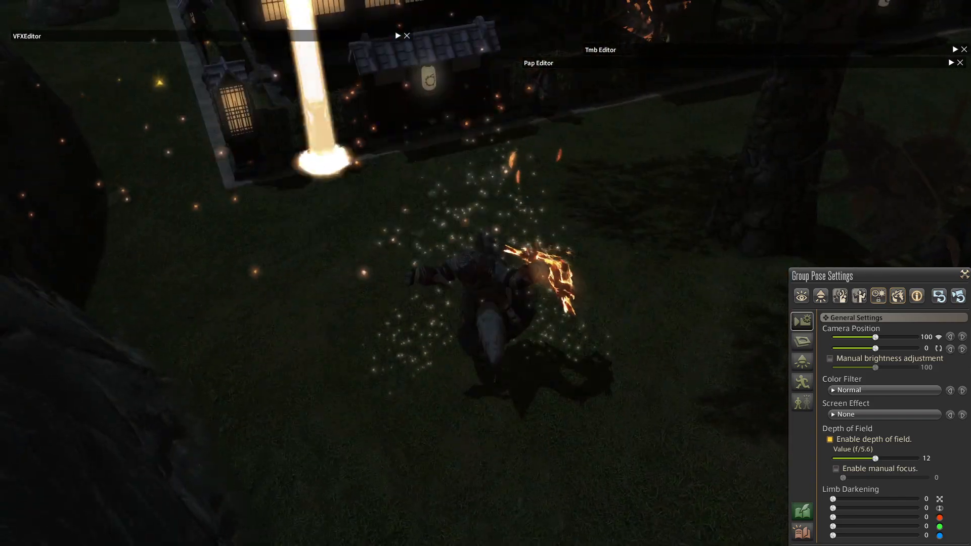
key(Escape)
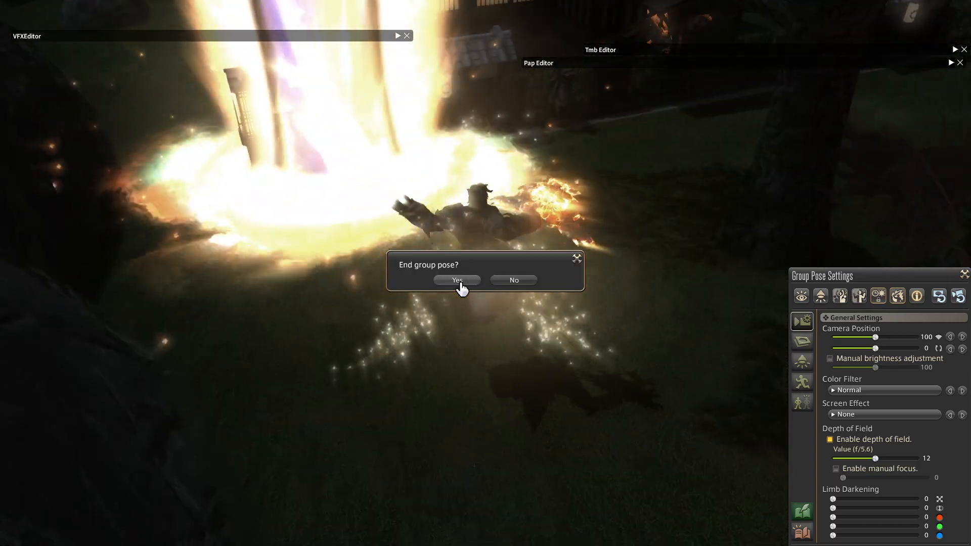
click(459, 282)
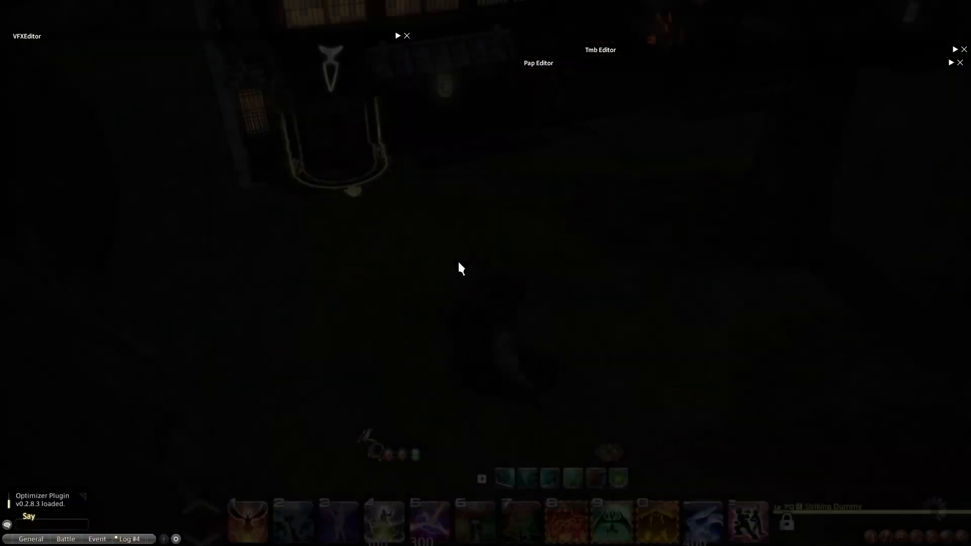
Switch to Blender and import id0.fbx from the Player\summoner folder
key(alt+Tab)
click(634, 220)
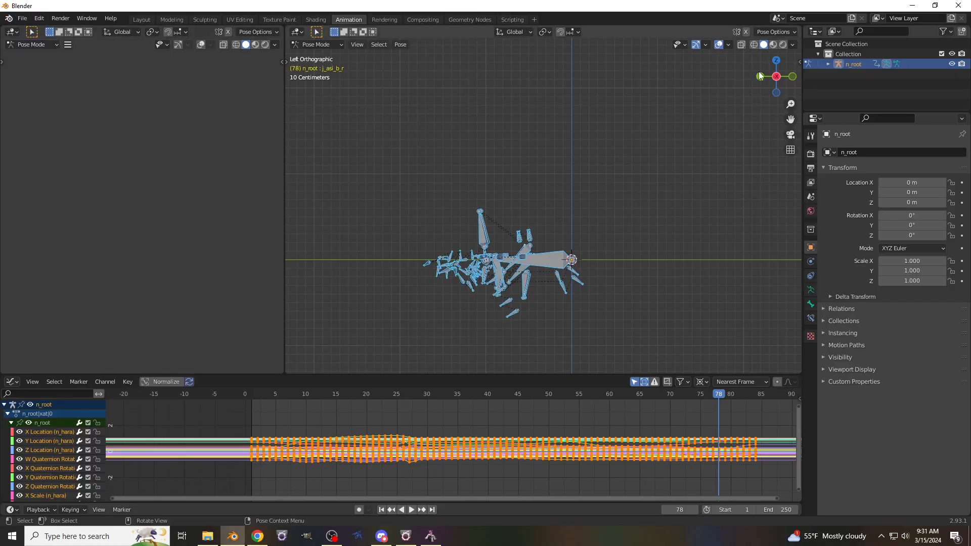
drag(777, 95, 754, 97)
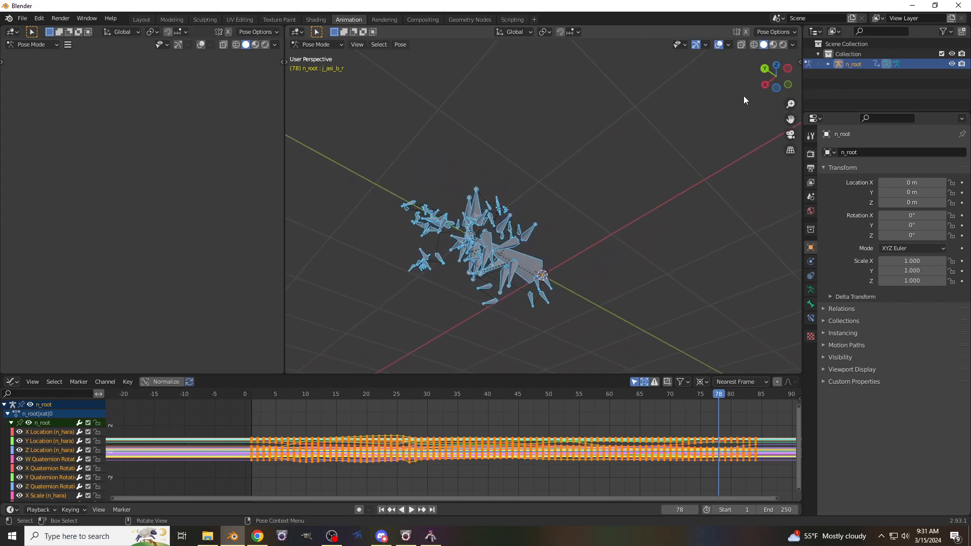
click(22, 19)
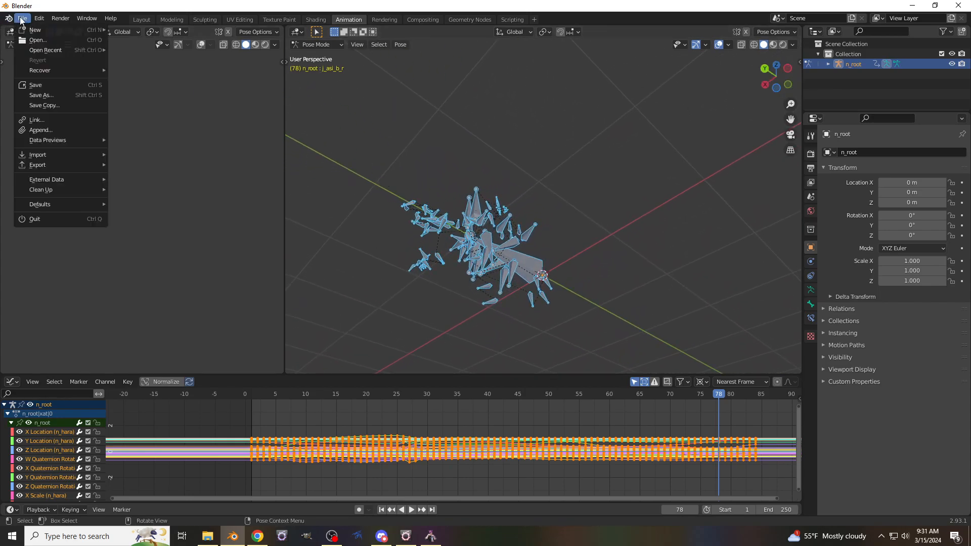
mouse_move(42, 159)
click(159, 217)
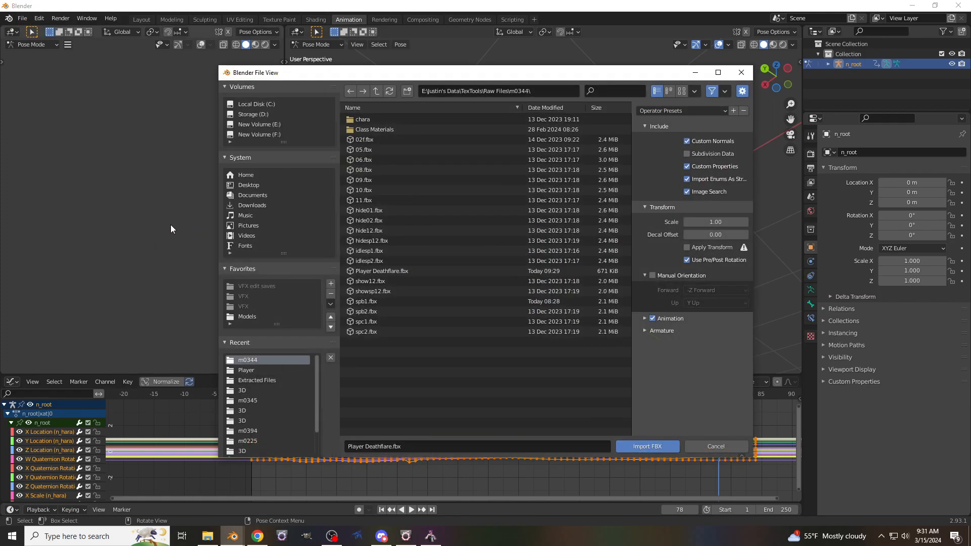
click(248, 371)
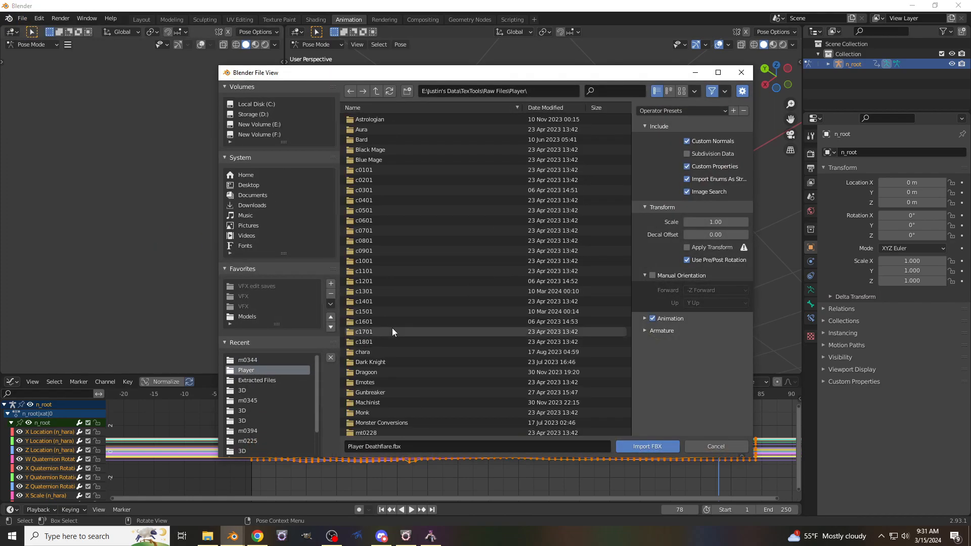
scroll(385, 334, down, 5)
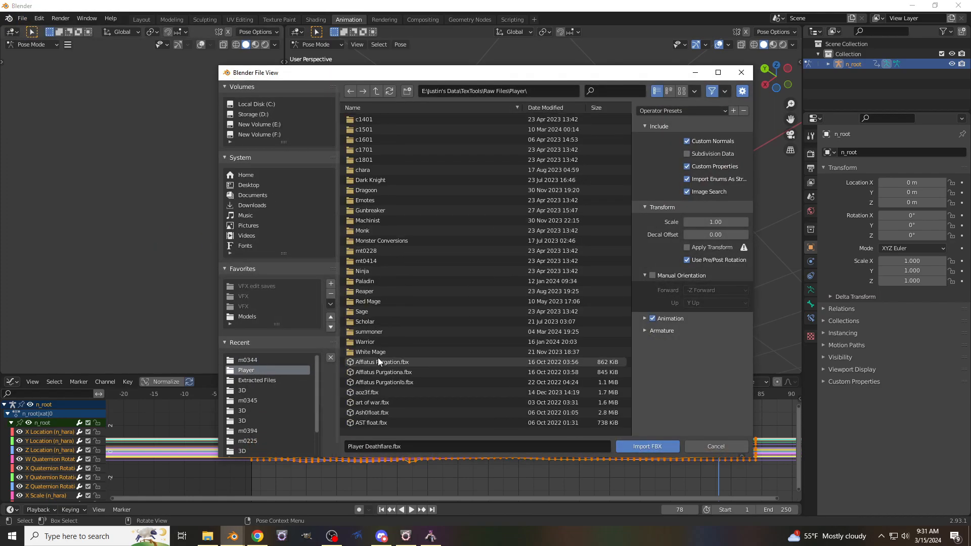
double_click(381, 332)
scroll(416, 272, down, 5)
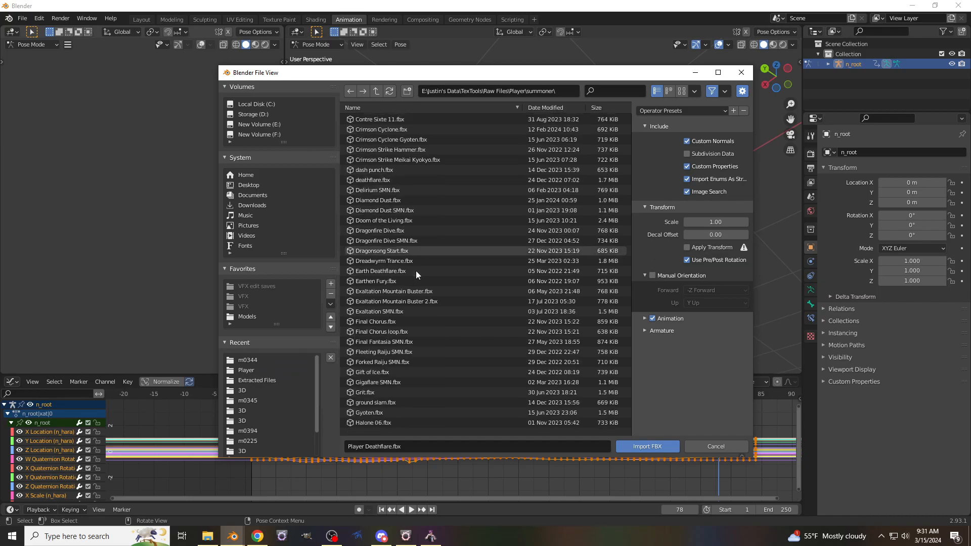
scroll(416, 275, down, 2)
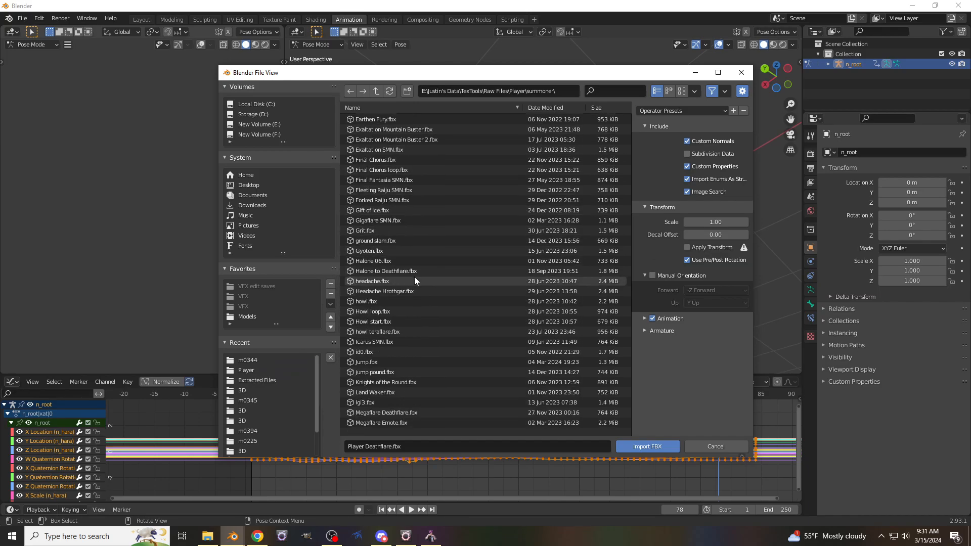
double_click(377, 353)
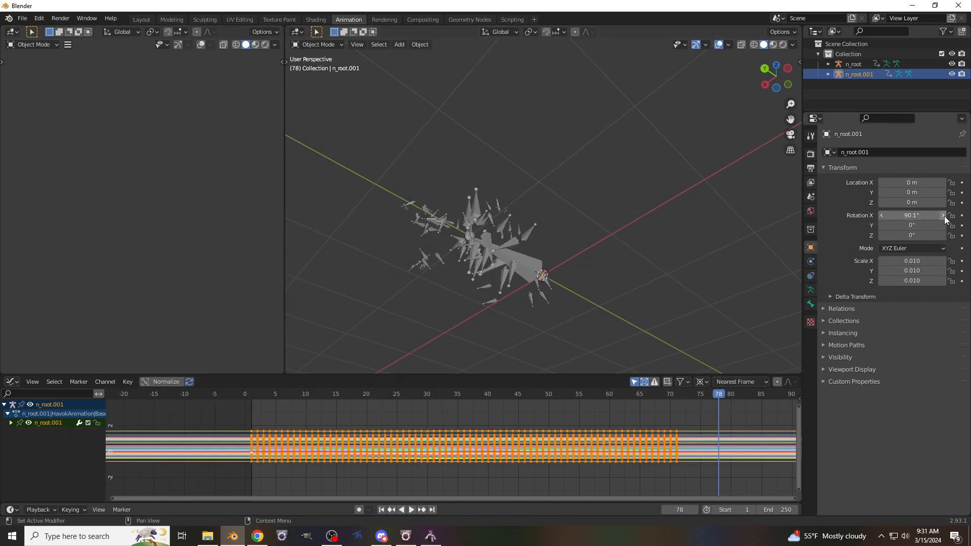
Reset the imported n_root.001 armature's rotation to 0° and its scale to 1.000 on all axes
click(907, 215)
text(0)
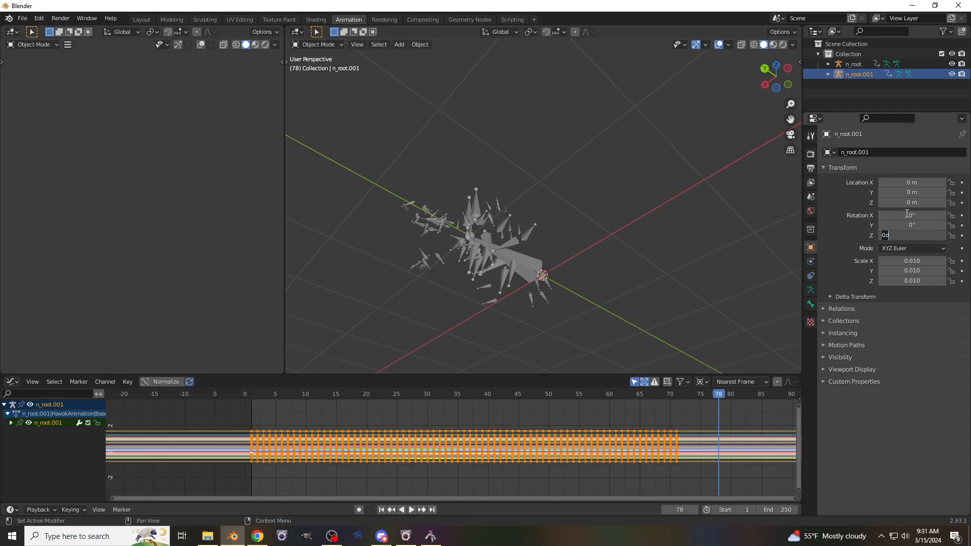
key(Return)
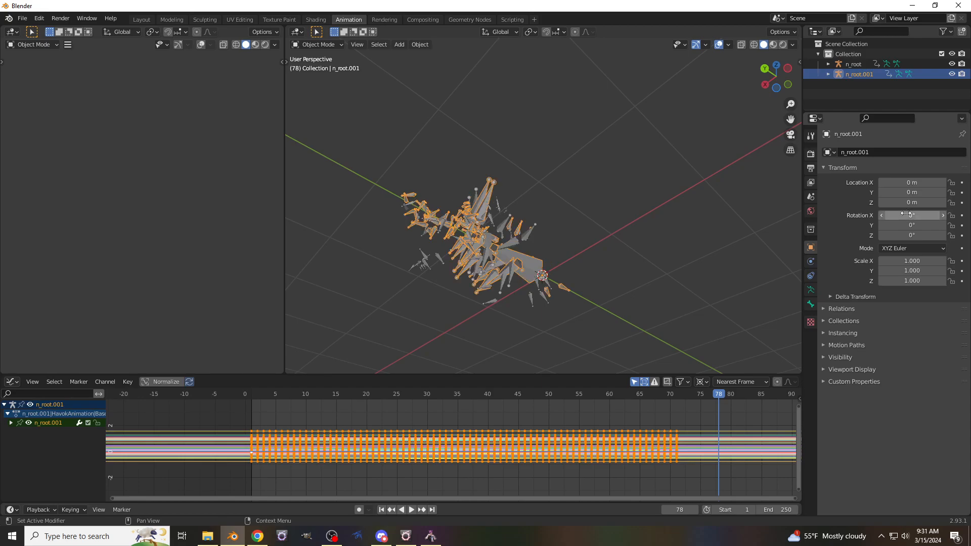
In Pose Mode, select the five n_sippo tail bones of n_root.001 and copy their keyframes
middle_drag(568, 211, 647, 215)
scroll(668, 215, up, 8)
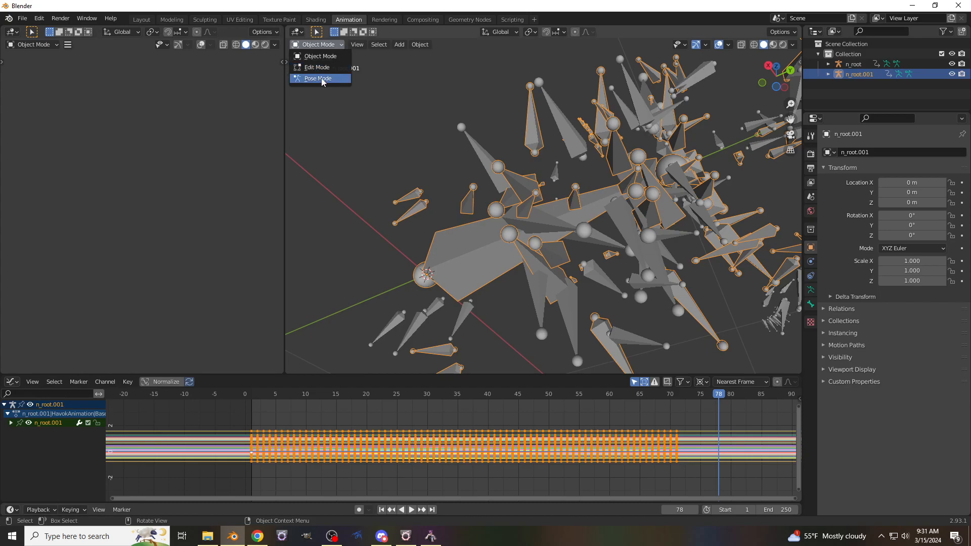
click(320, 79)
middle_drag(453, 229, 449, 229)
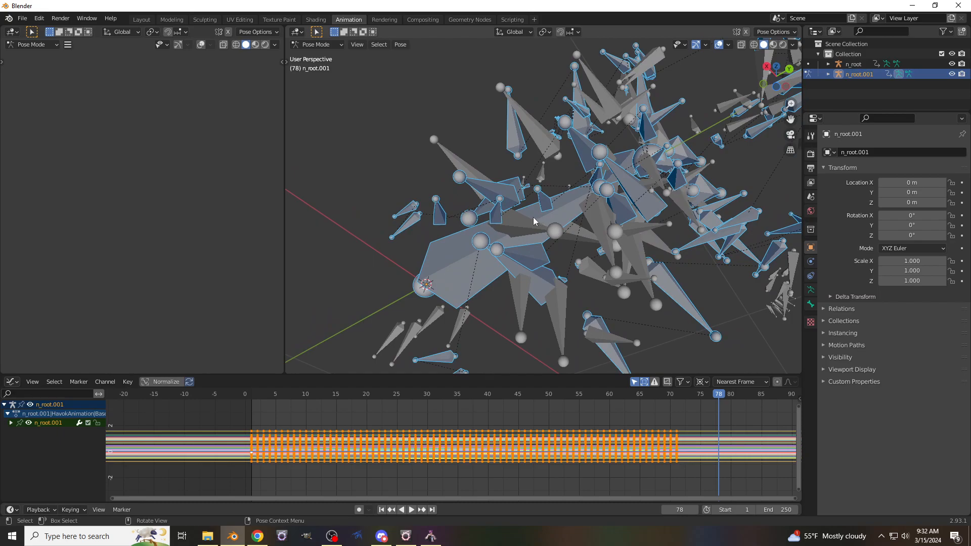
middle_drag(443, 216, 386, 165)
scroll(493, 259, down, 4)
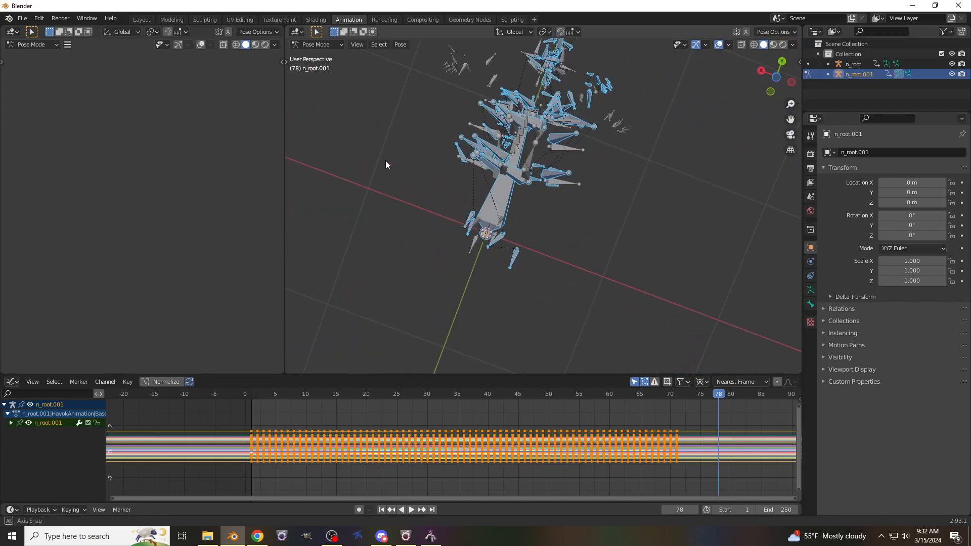
middle_drag(479, 145, 511, 205)
scroll(494, 195, up, 5)
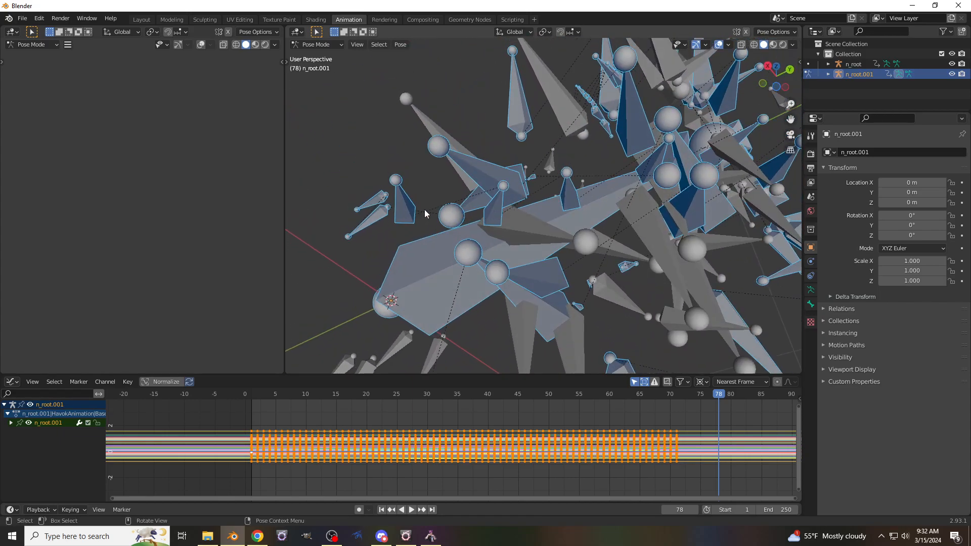
click(420, 213)
shift+click(496, 212)
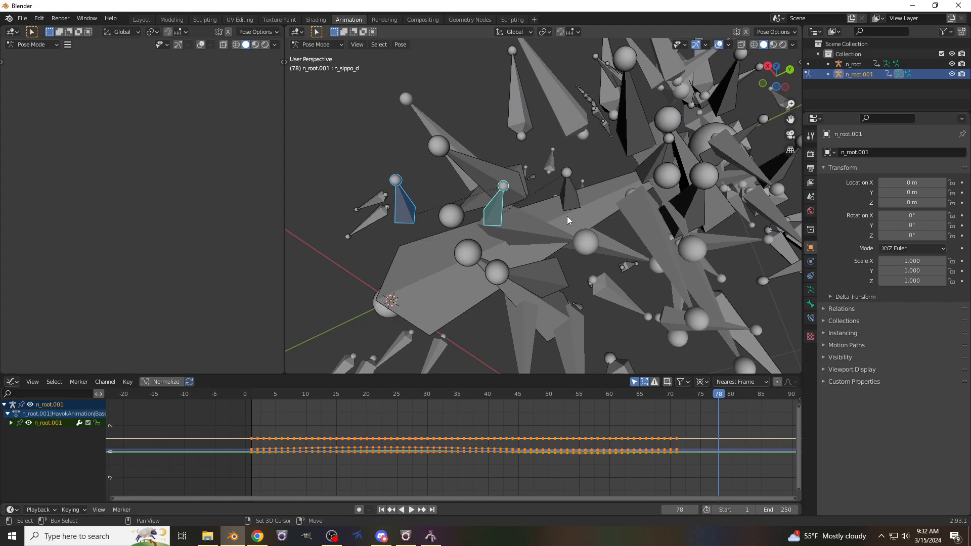
shift+click(658, 164)
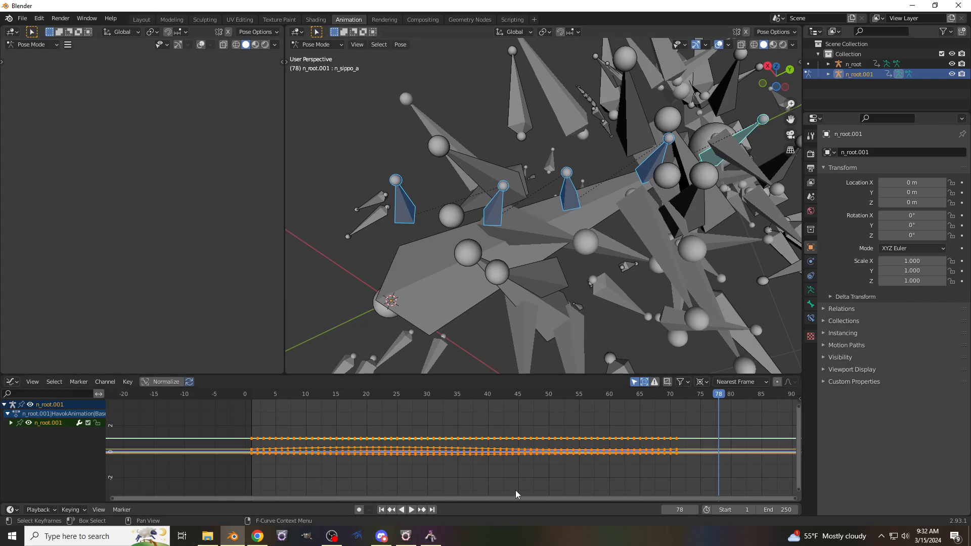
right_click(460, 471)
click(418, 400)
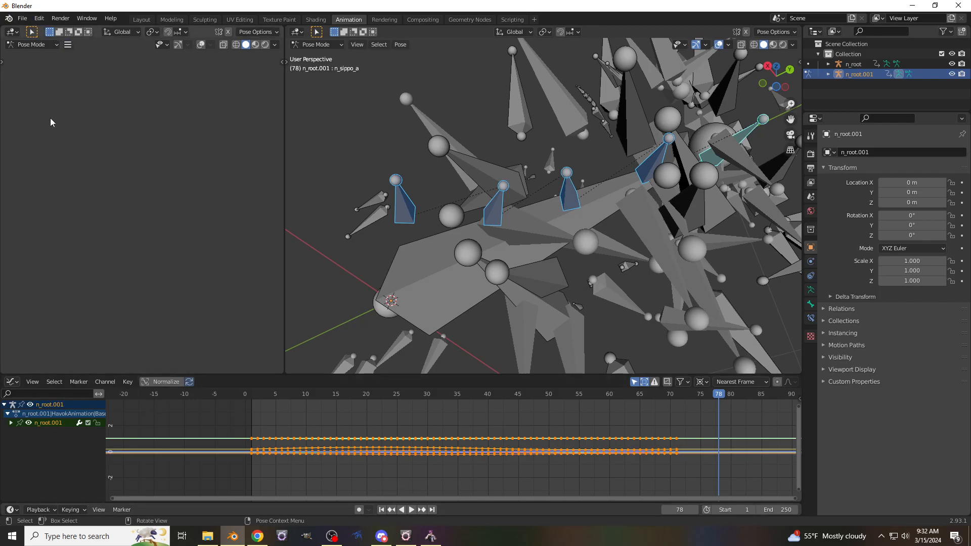
Roll the undo history back to the Export FBX entry and go to frame 1 of the n_root animation
click(36, 19)
click(43, 62)
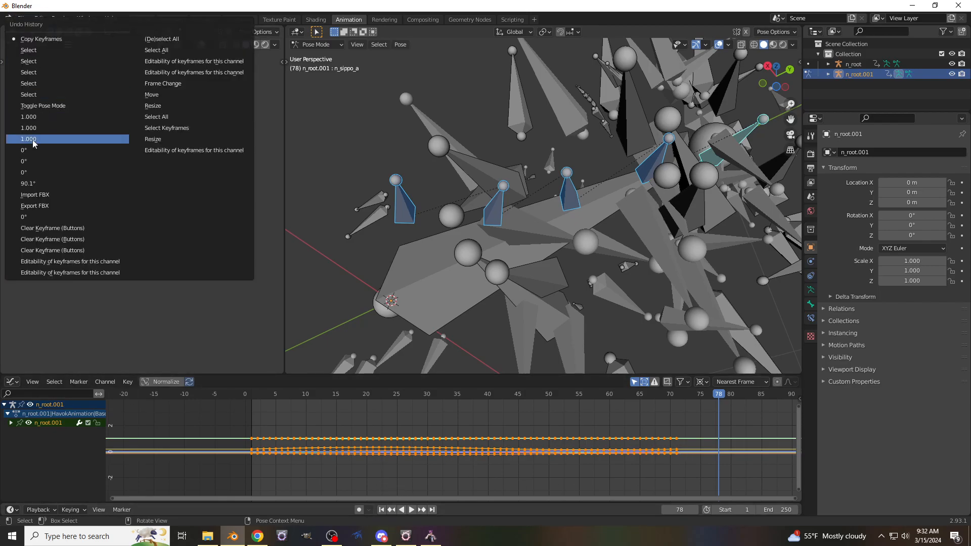
click(28, 206)
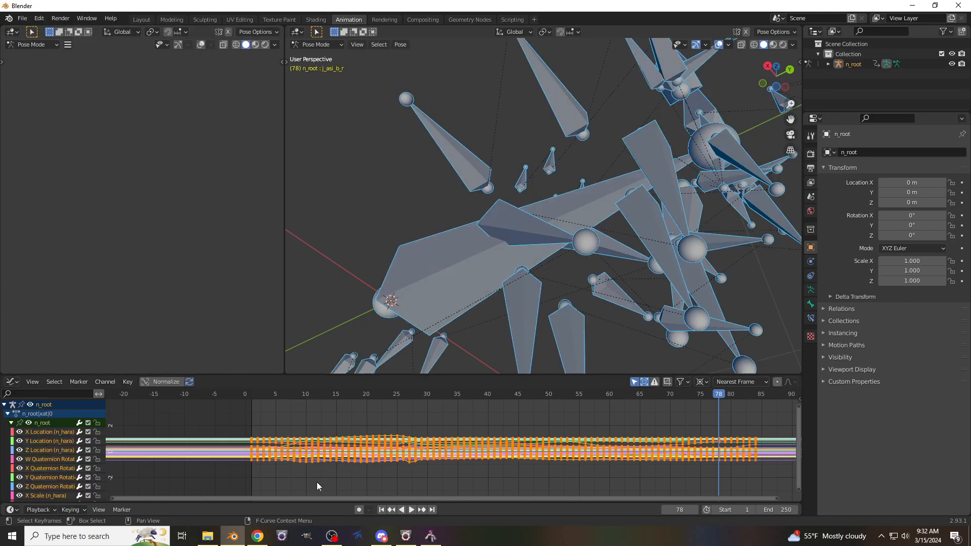
click(383, 510)
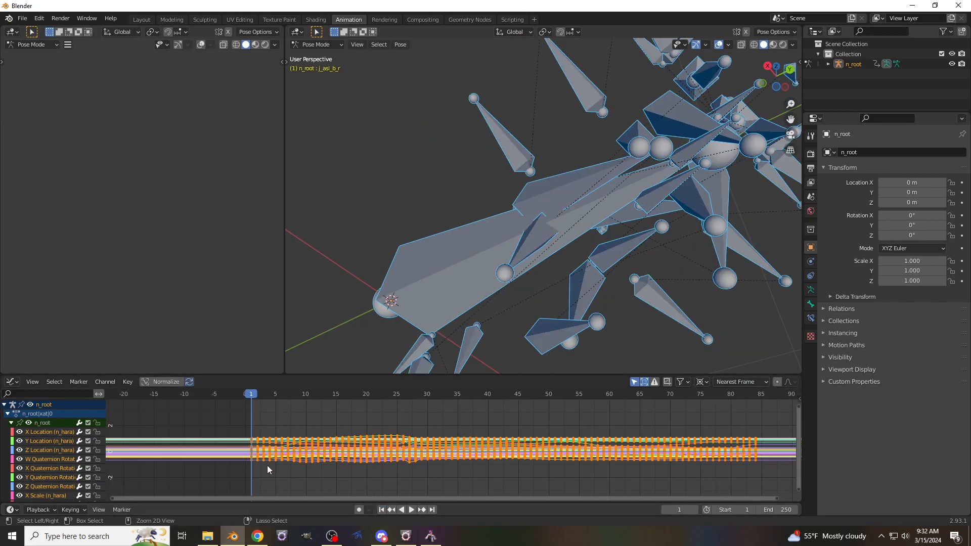
Paste the copied tail-bone keyframes into the n_root animation at frame 1 and again at frame 72
key(ctrl+v)
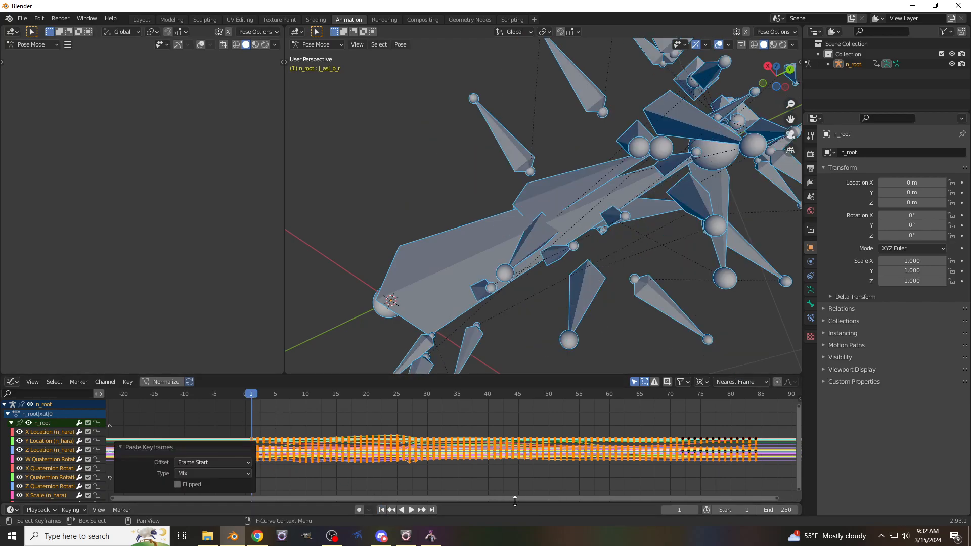
drag(517, 500, 625, 497)
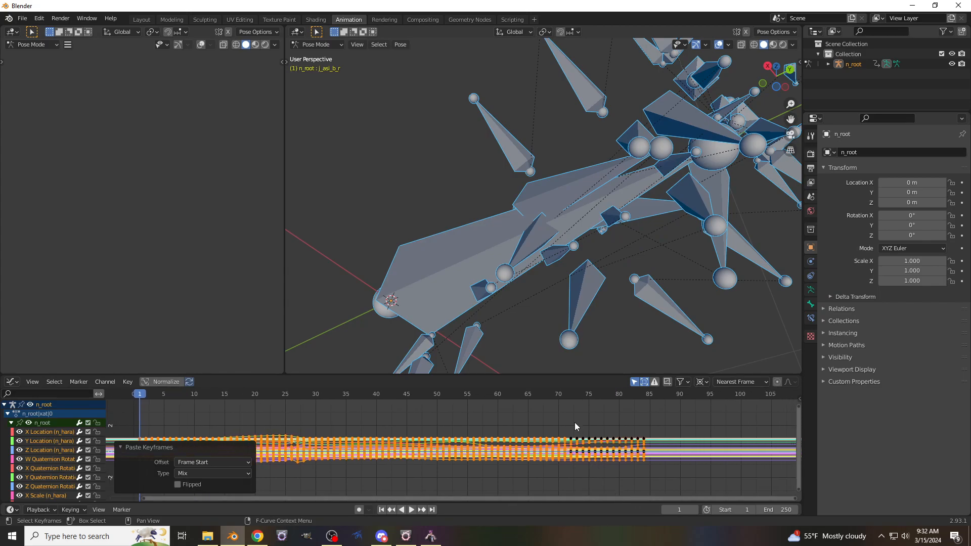
scroll(569, 329, down, 4)
middle_drag(569, 329, 569, 300)
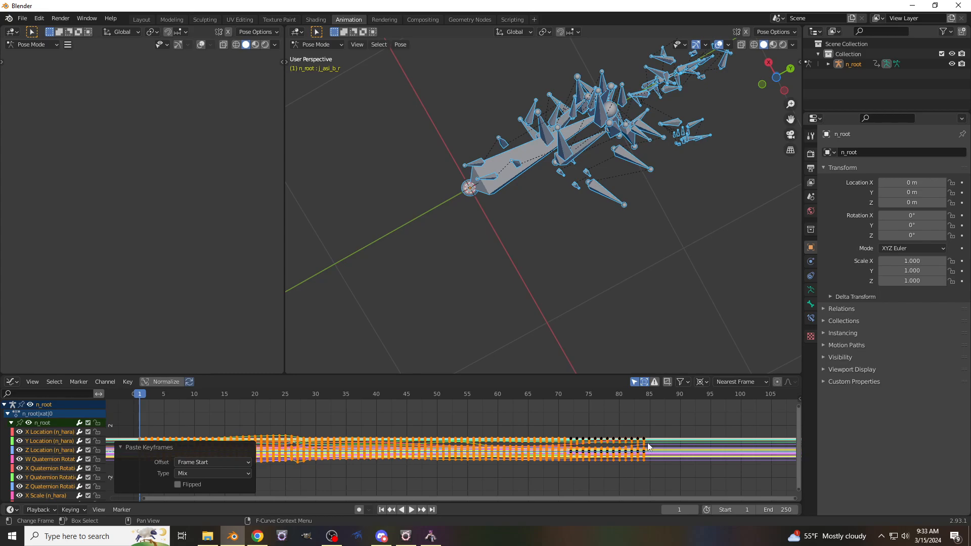
click(570, 393)
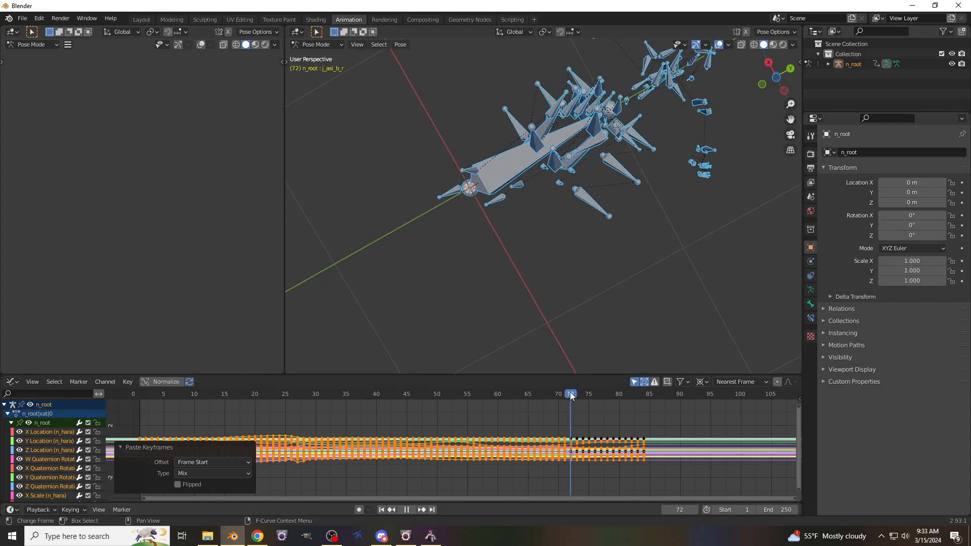
key(ctrl+v)
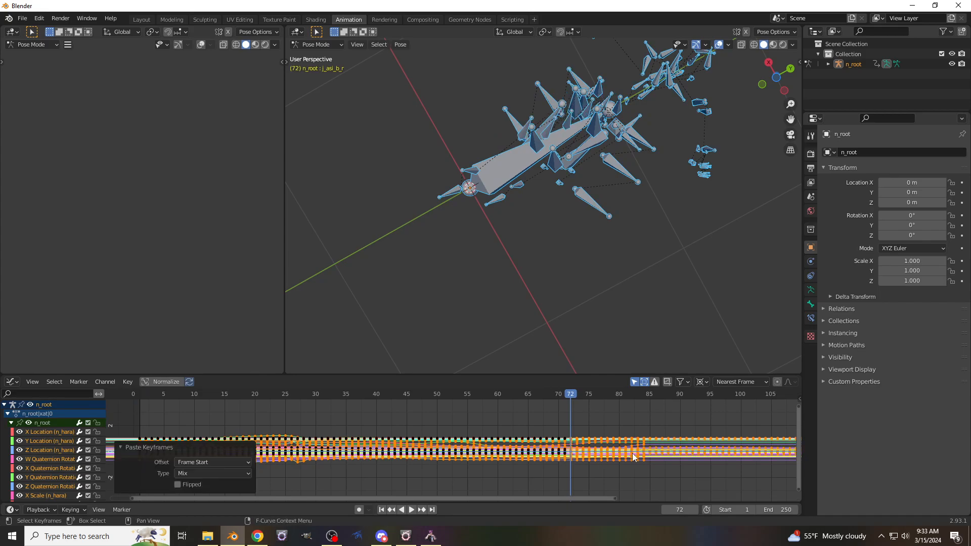
Delete the surplus pasted tail keyframes that extend past the end of the original animation at frame 84
scroll(635, 456, down, 5)
drag(765, 421, 668, 480)
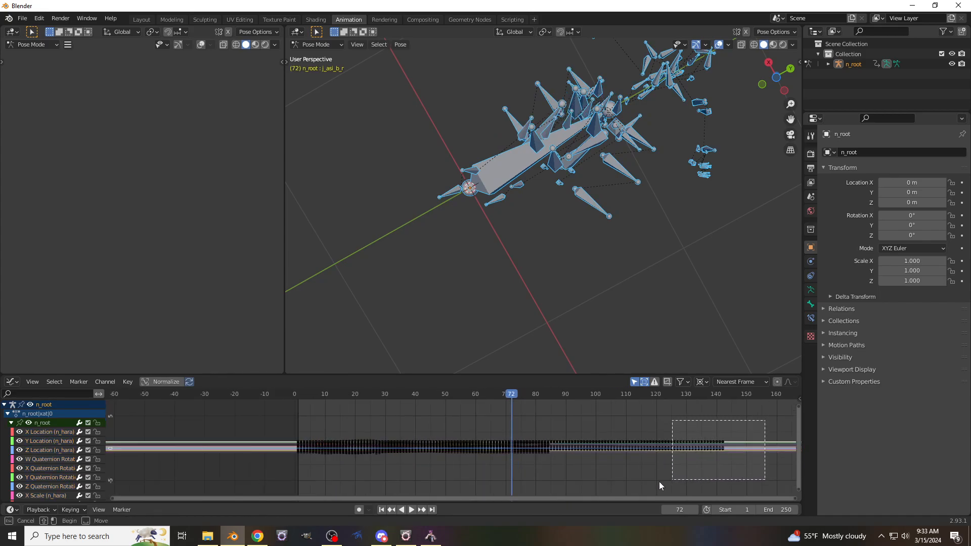
drag(549, 479, 551, 478)
key(Delete)
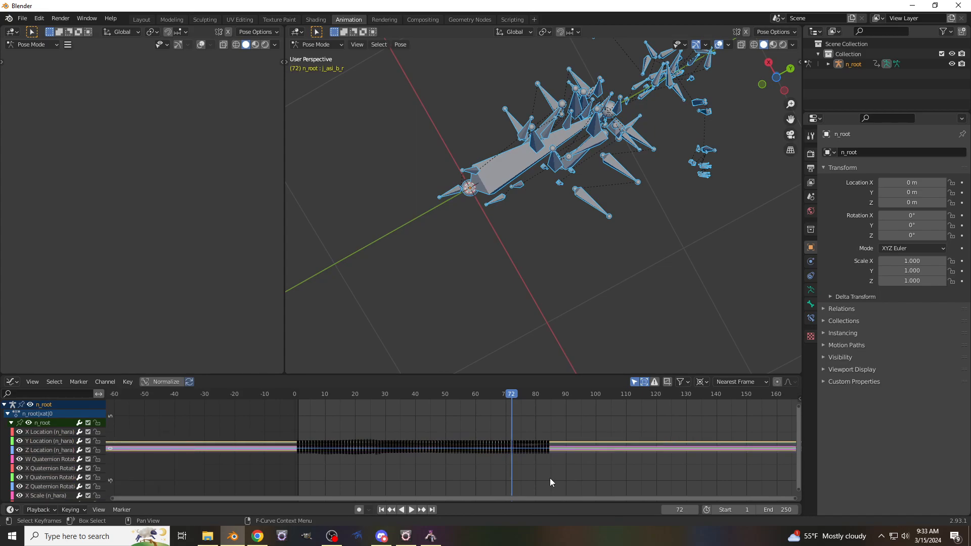
Check the armature export options and export the animation as FBX, overwriting Player Deathflare.fbx in the m0344 folder
middle_drag(612, 295, 457, 311)
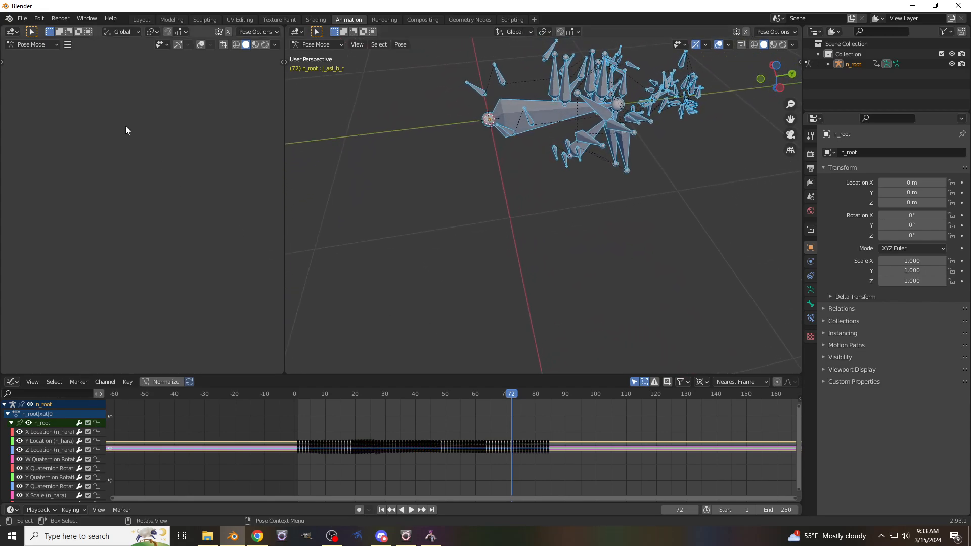
click(21, 19)
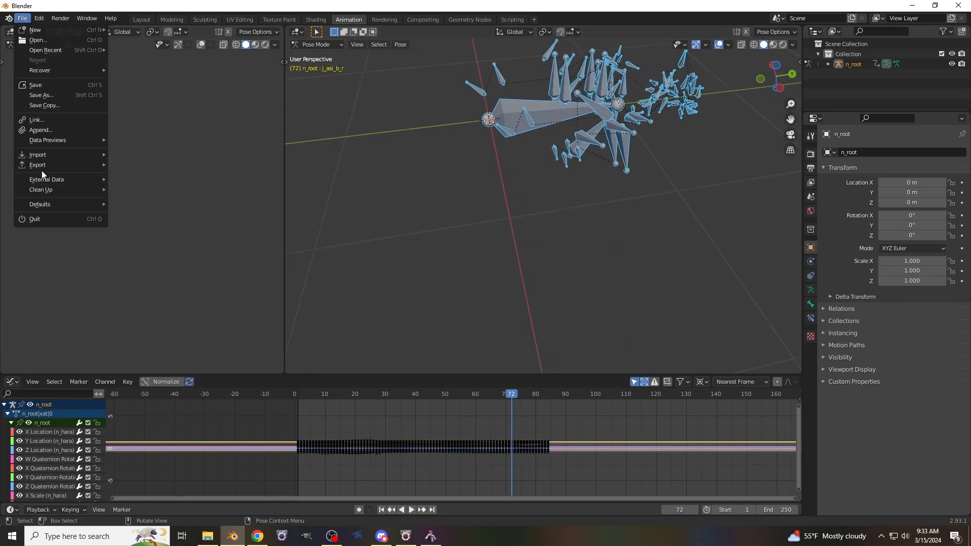
mouse_move(45, 167)
click(140, 247)
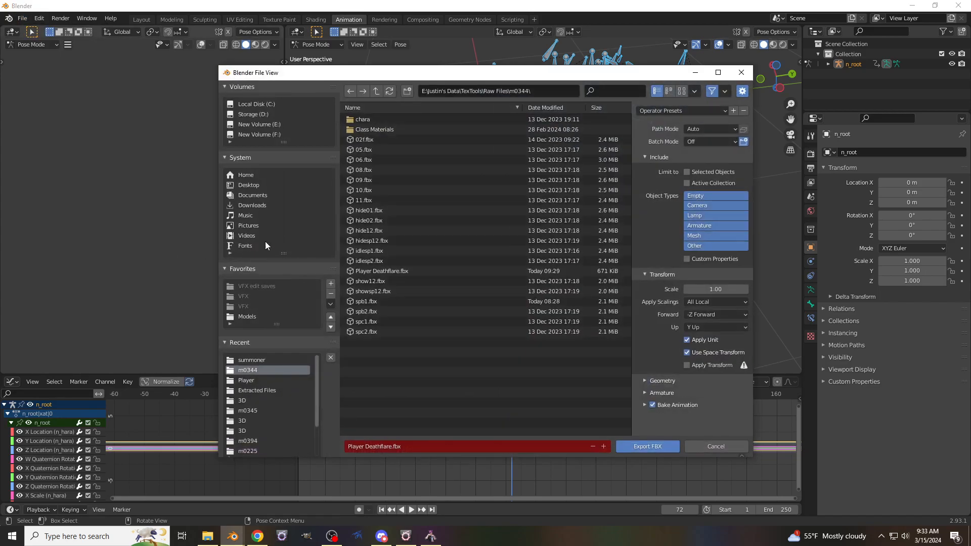
click(390, 272)
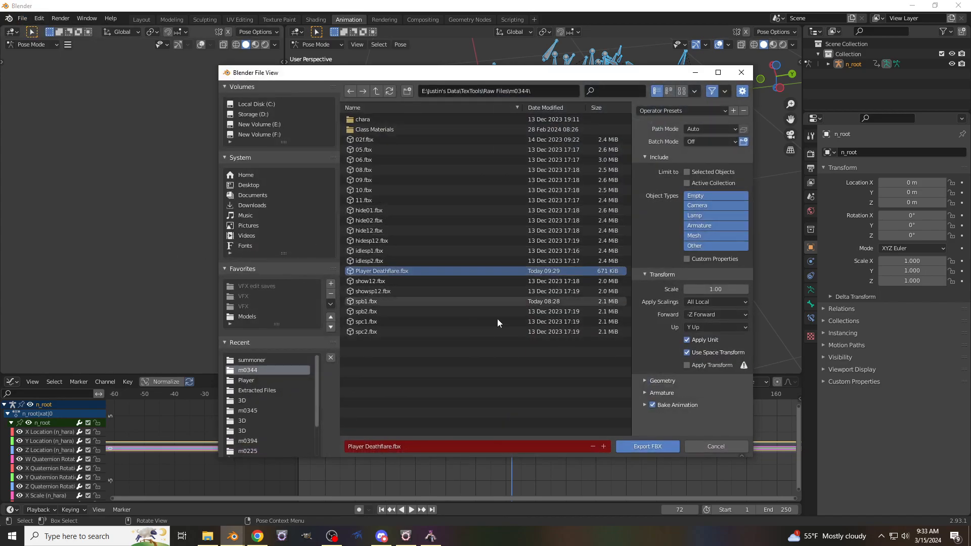
click(668, 393)
scroll(668, 393, down, 2)
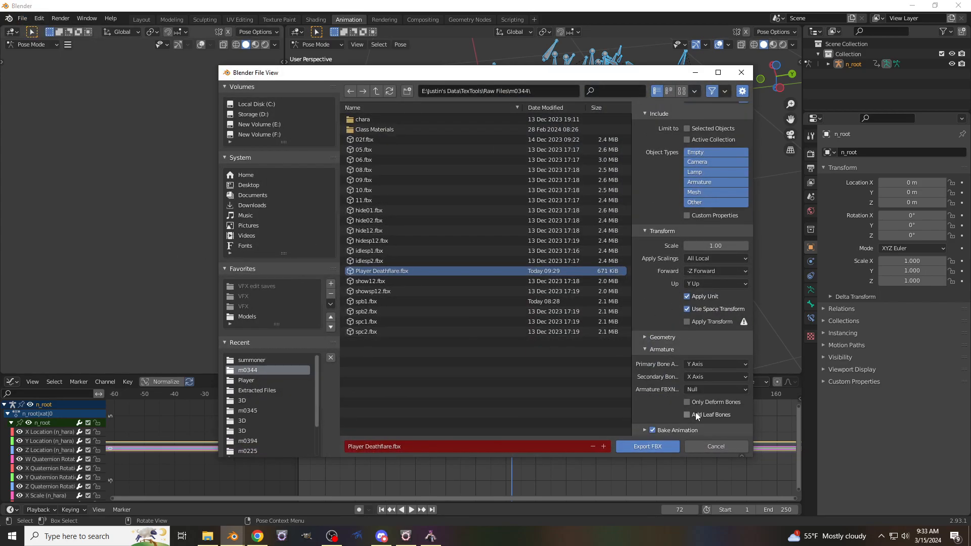
click(650, 447)
Switch to the XIV Animation Toolkit and load the re-exported Player Deathflare.fbx as the import source
click(430, 538)
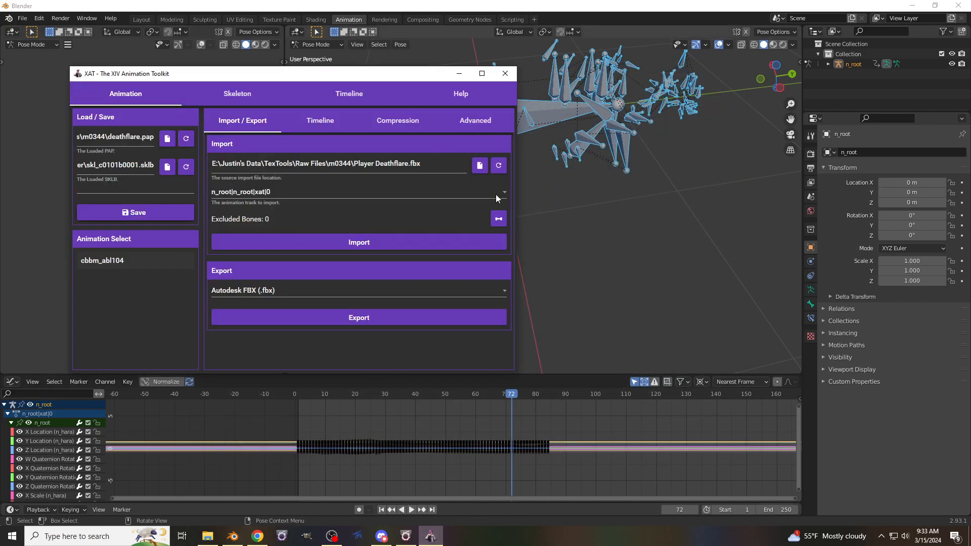
click(480, 168)
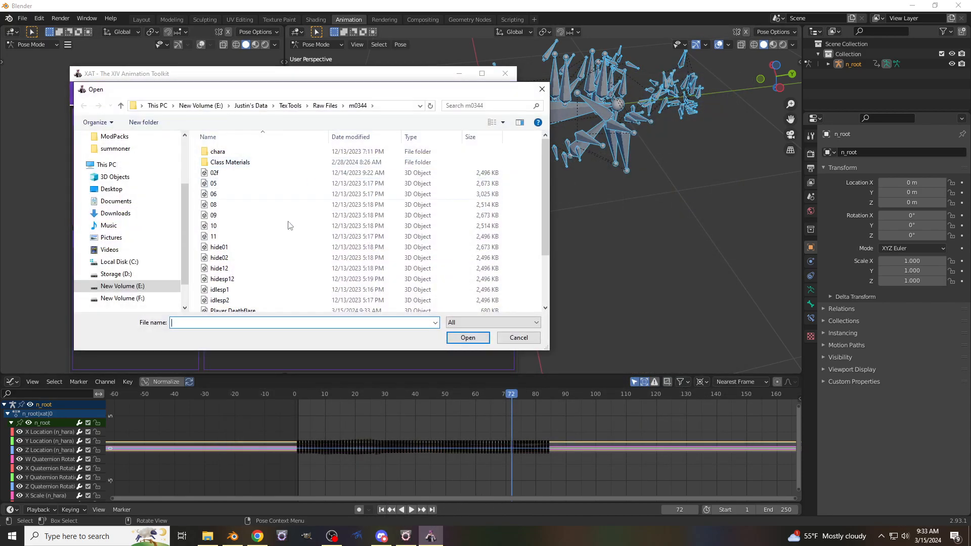
scroll(256, 268, down, 4)
click(234, 243)
click(457, 339)
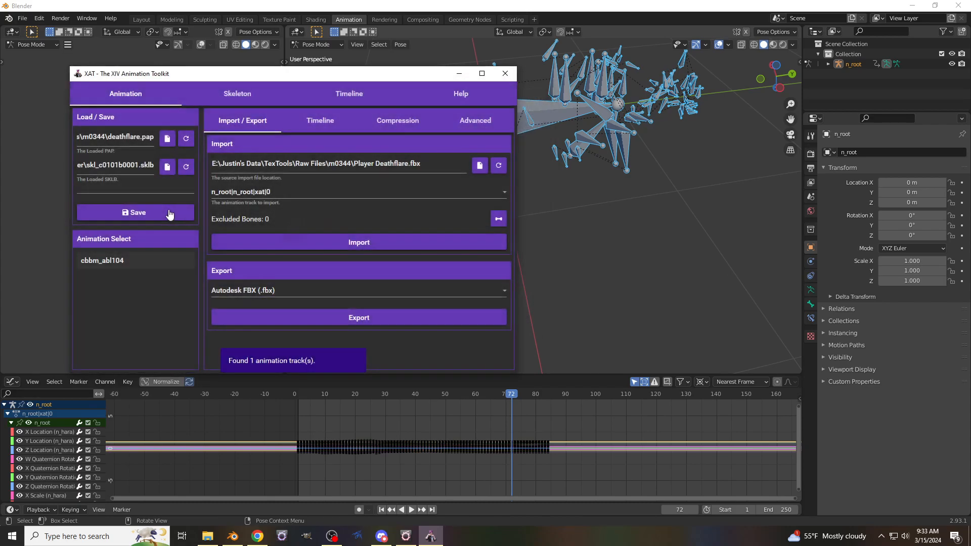
Import the FBX animation track into cbbm_abl104 and save it over the existing deathflare.pap
click(145, 211)
double_click(253, 173)
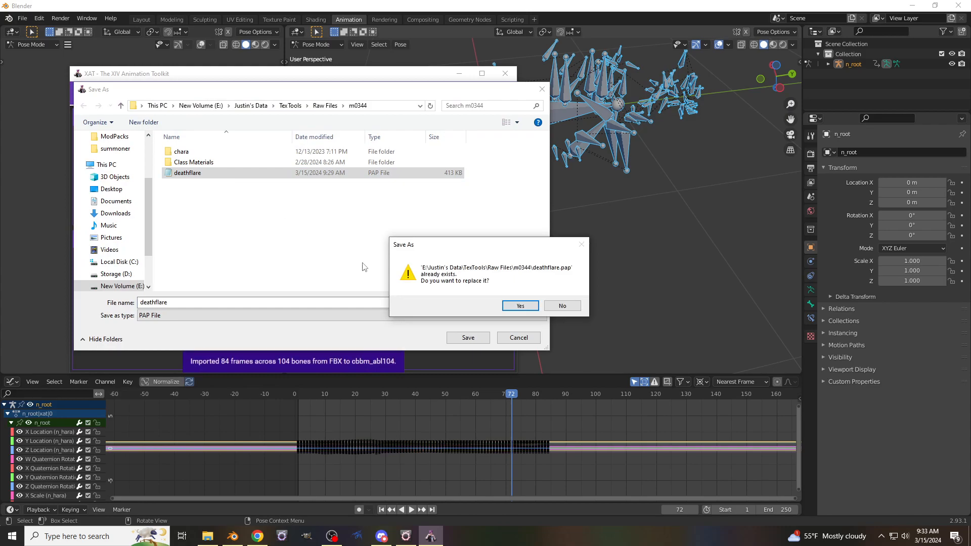
click(520, 306)
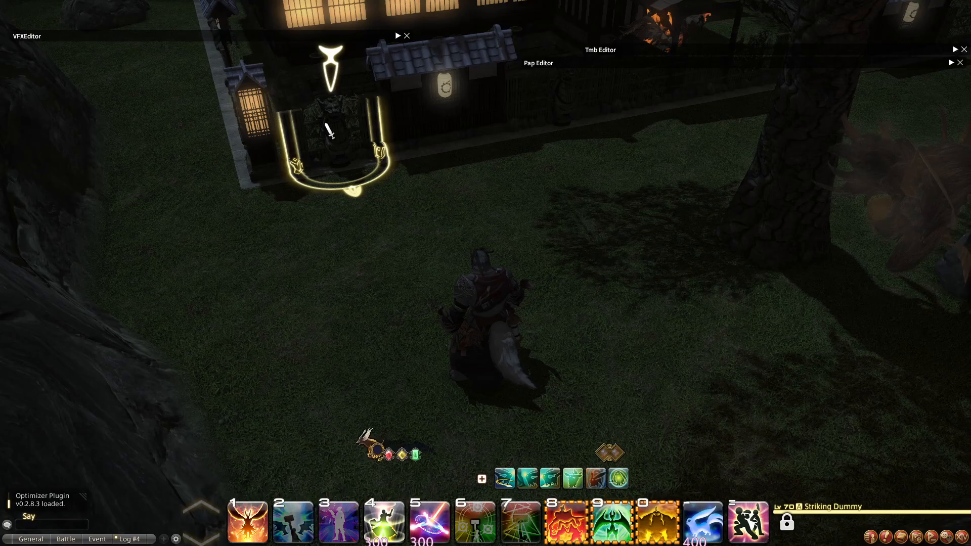
In the game's Pap Editor, reload the local deathflare.pap as the loaded file and update the Deathflare replacement
click(948, 63)
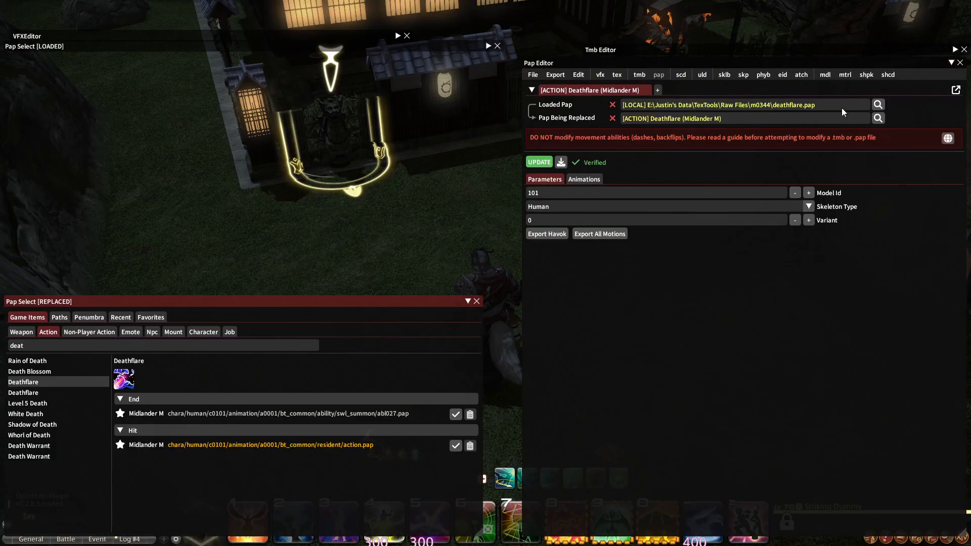
click(61, 317)
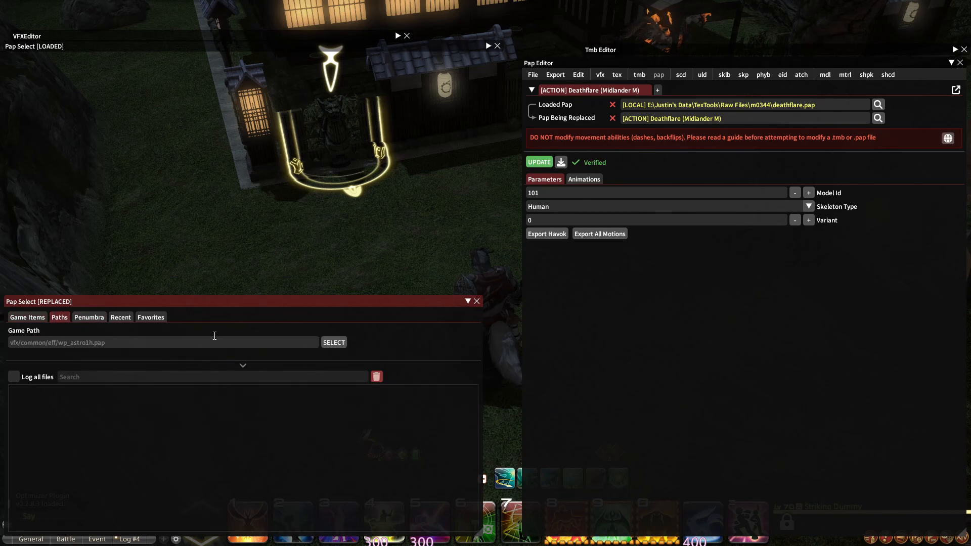
click(489, 46)
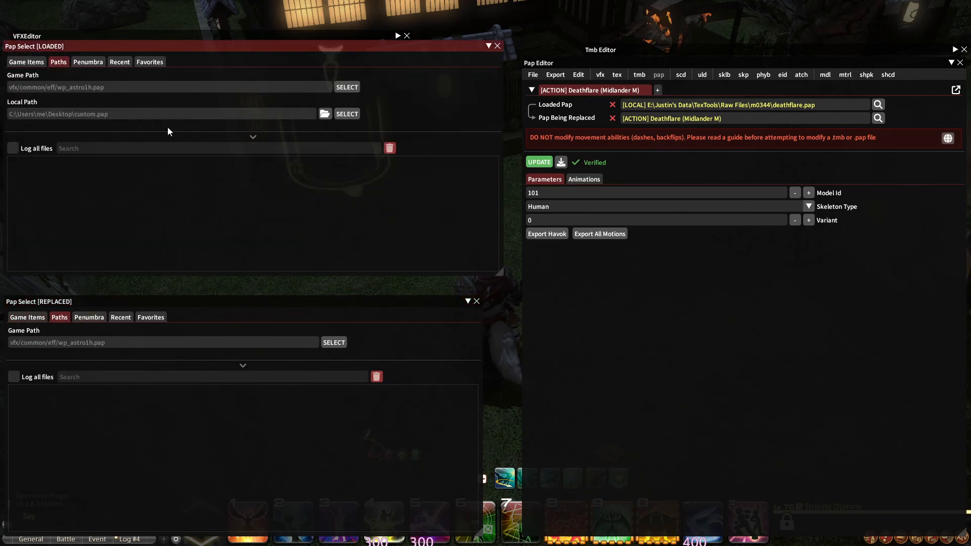
click(324, 114)
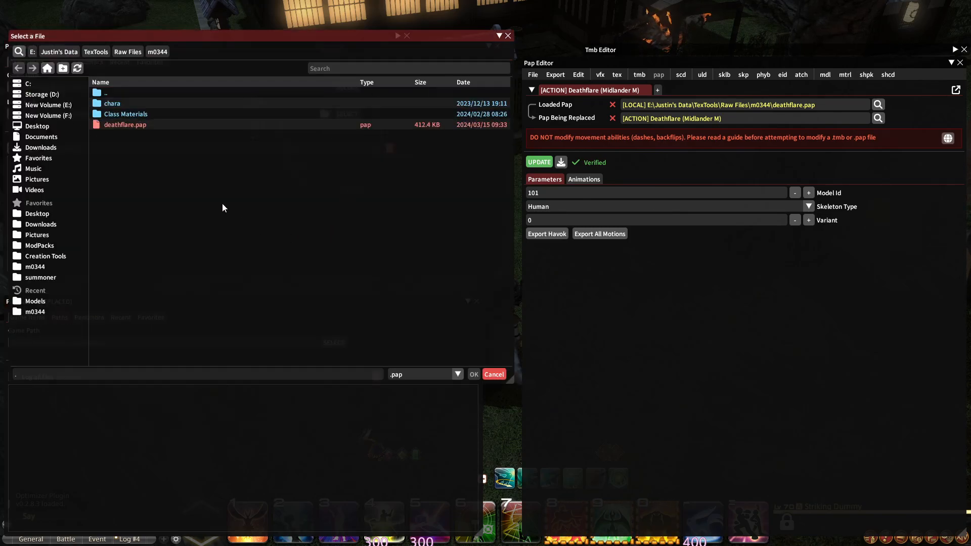
double_click(163, 127)
click(541, 162)
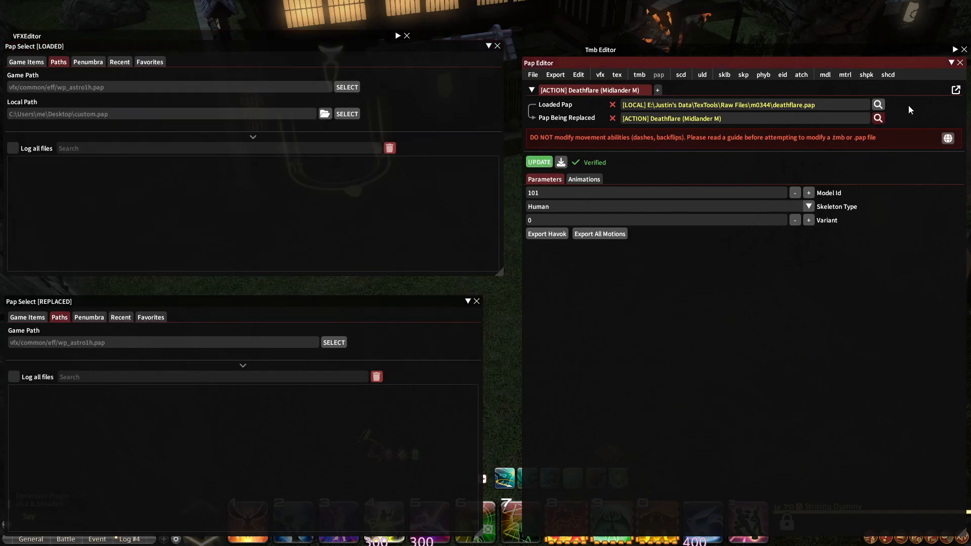
click(952, 63)
Examine the character's Deathflare animation and tail motion in Group Pose from several camera angles, and leave Group Pose
click(757, 512)
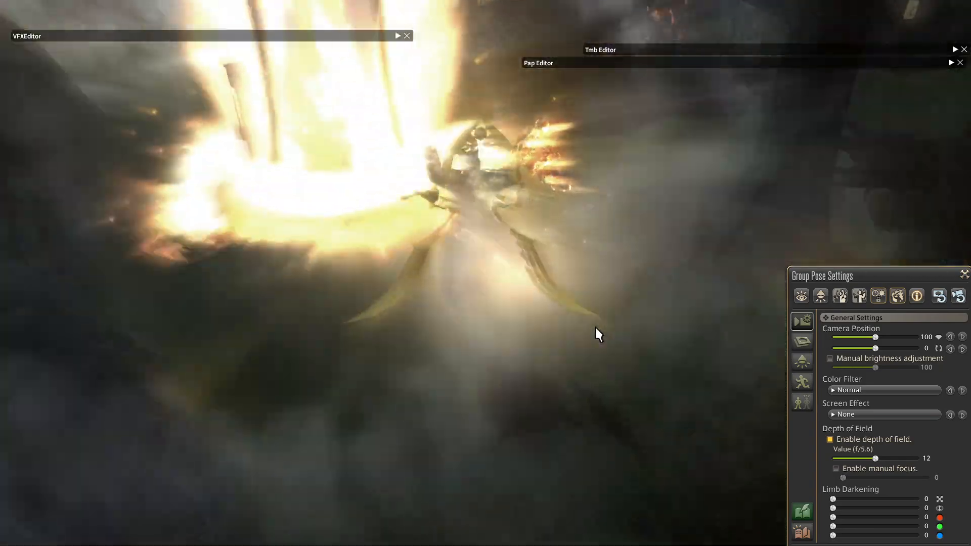
drag(596, 327, 559, 326)
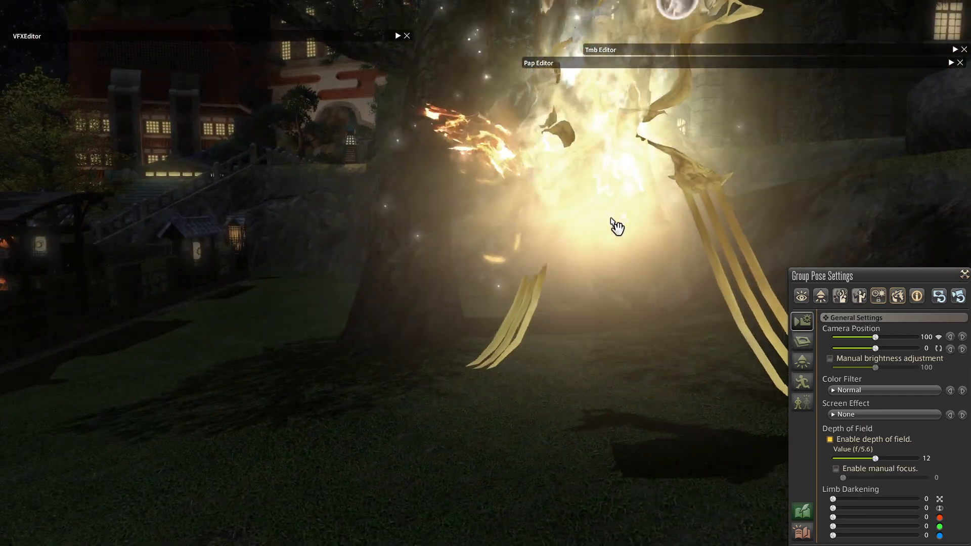
drag(616, 225, 615, 225)
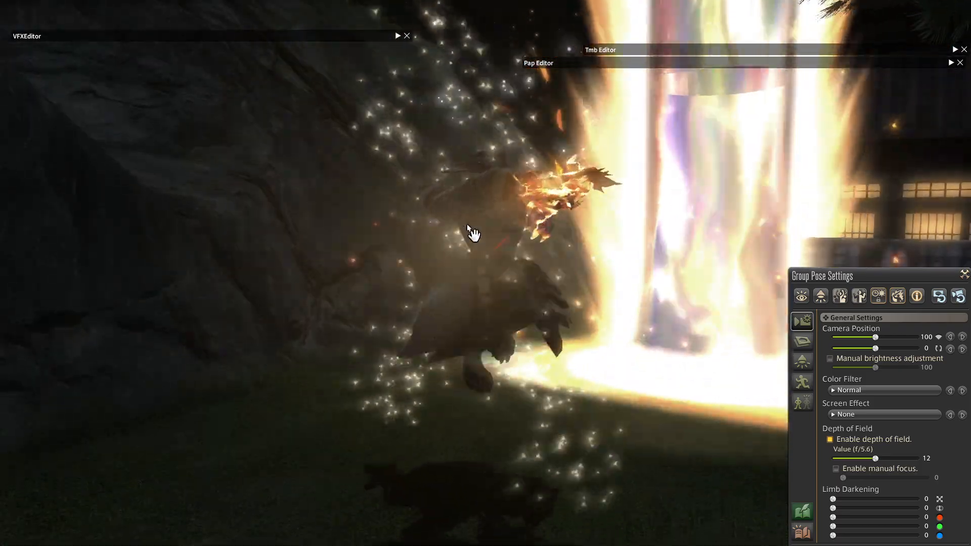
drag(468, 227, 483, 228)
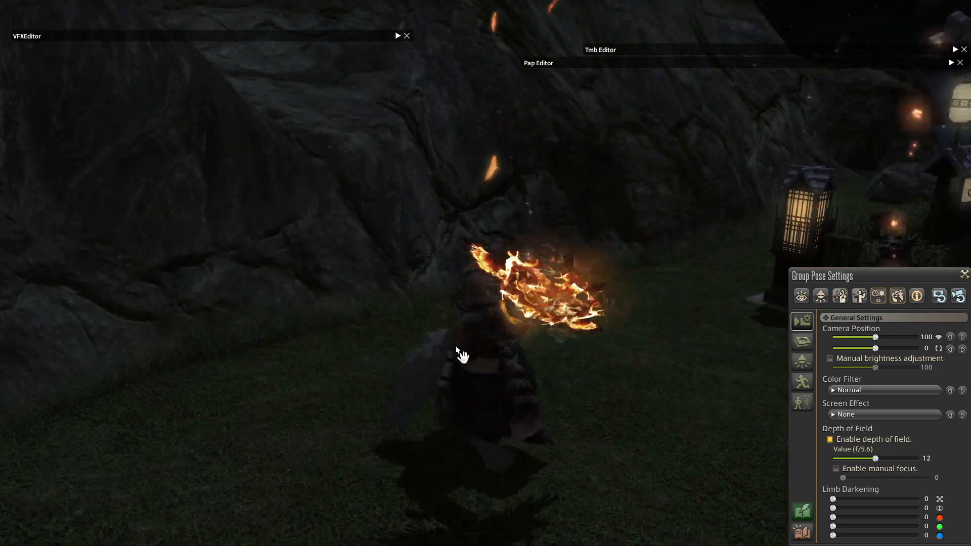
drag(460, 353, 460, 353)
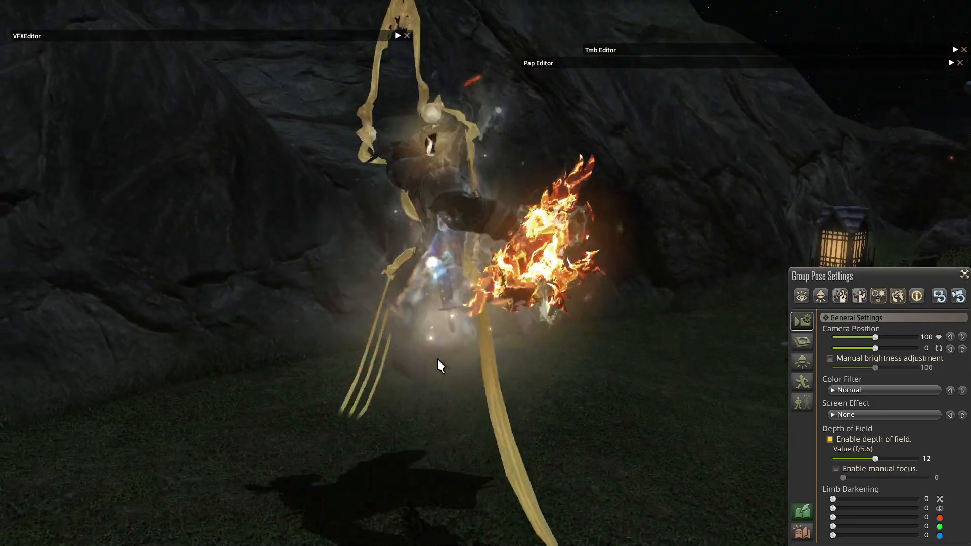
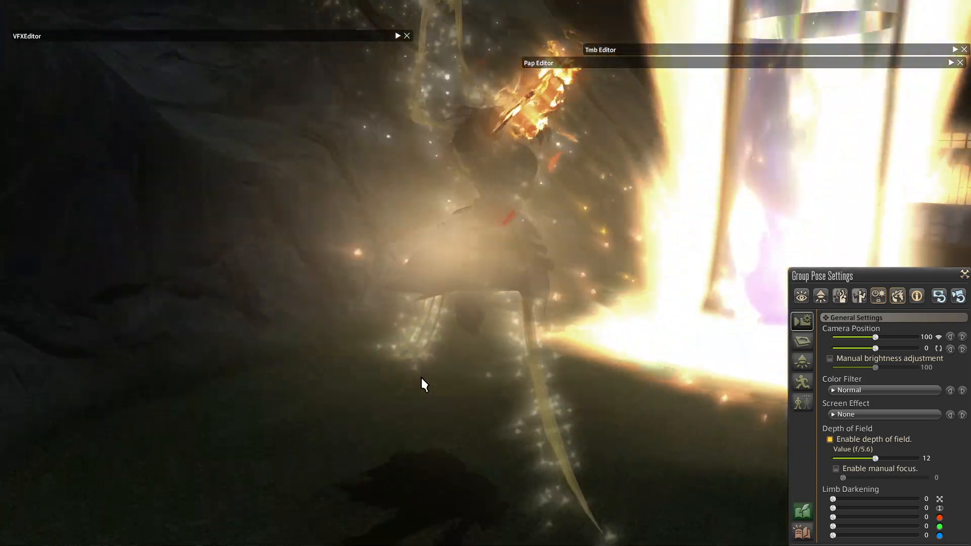
drag(421, 383, 465, 377)
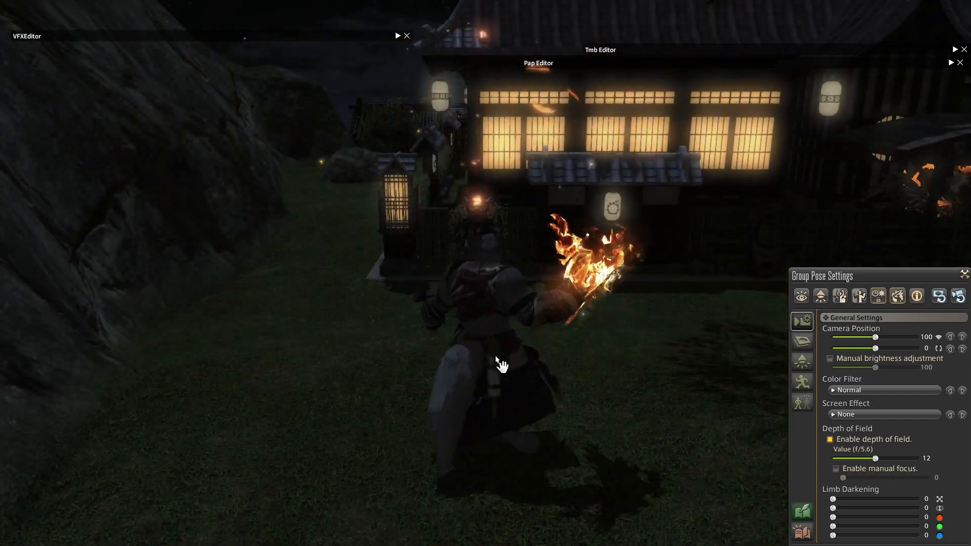
right_drag(496, 357, 405, 341)
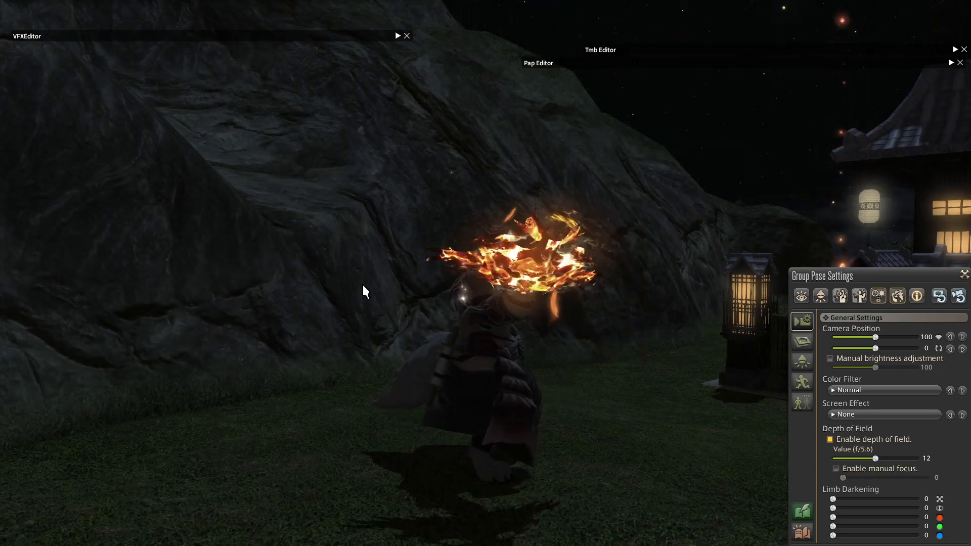
right_drag(441, 283, 203, 277)
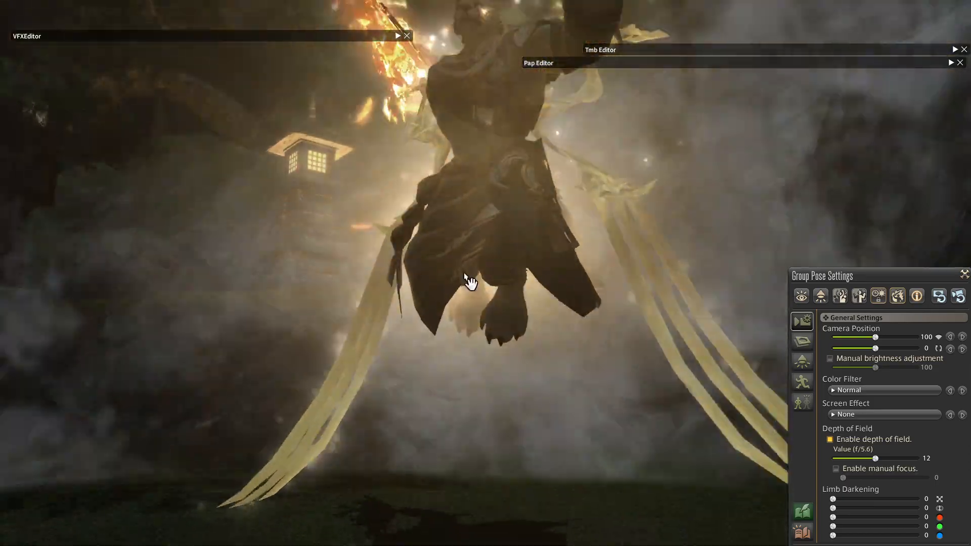
right_drag(466, 279, 648, 288)
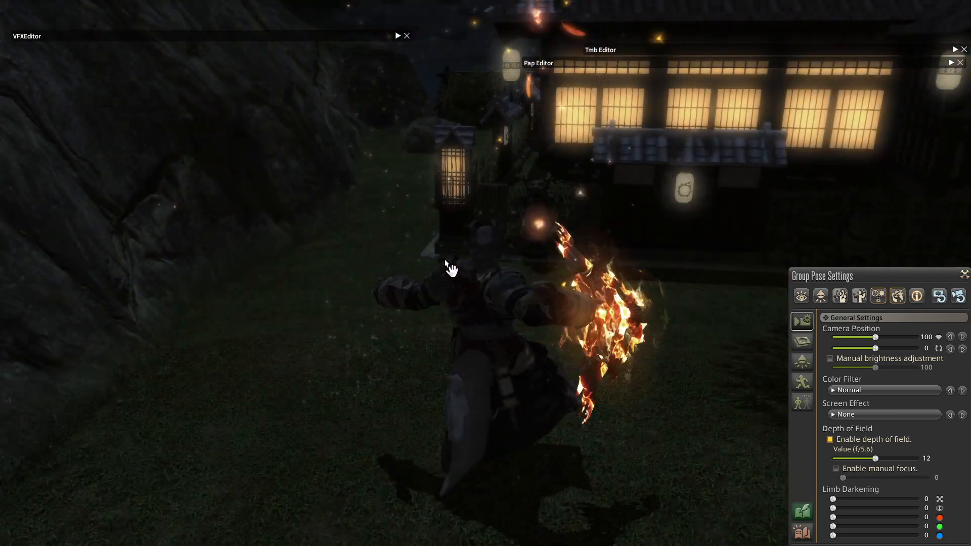
key(Escape)
click(459, 279)
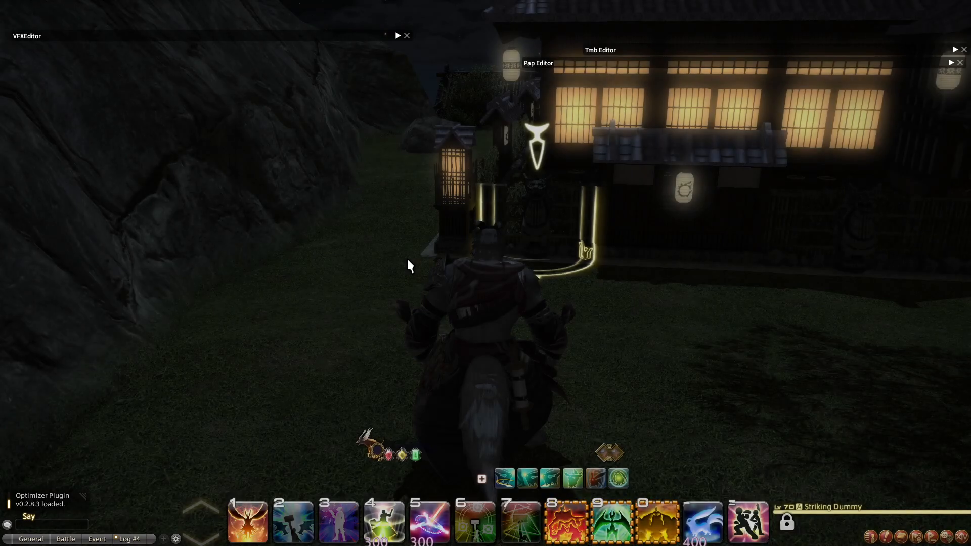
Switch to Blender and view the n_root armature from the top
key(alt+Tab)
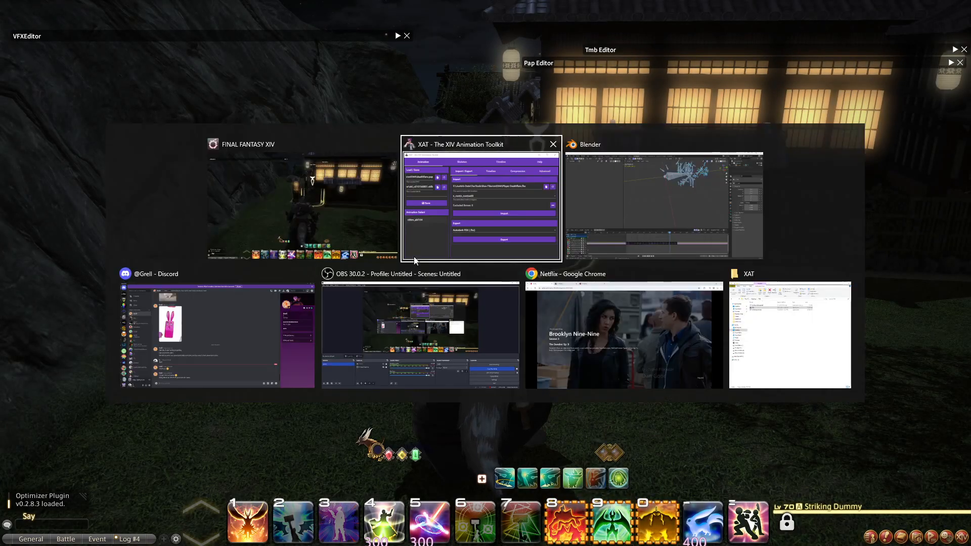
click(597, 235)
click(776, 69)
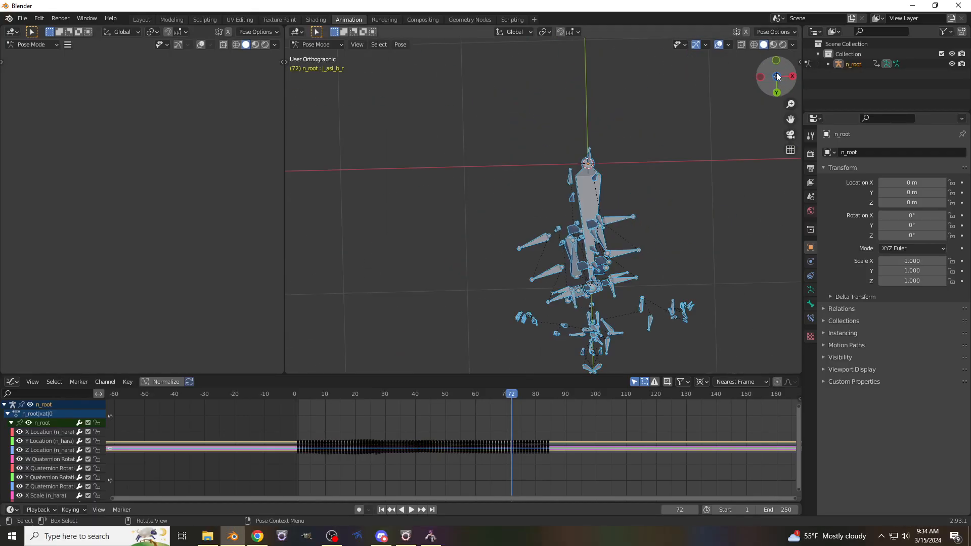
click(777, 78)
drag(788, 116, 732, 153)
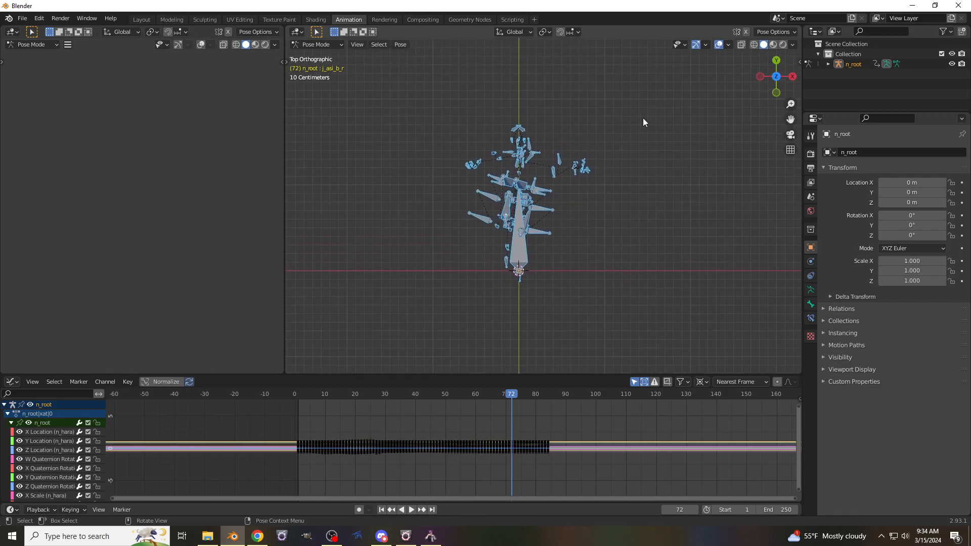
Import id0.fbx from the Extracted Files folder of m0459 in the TexTools Raw Files directory
click(21, 19)
mouse_move(35, 157)
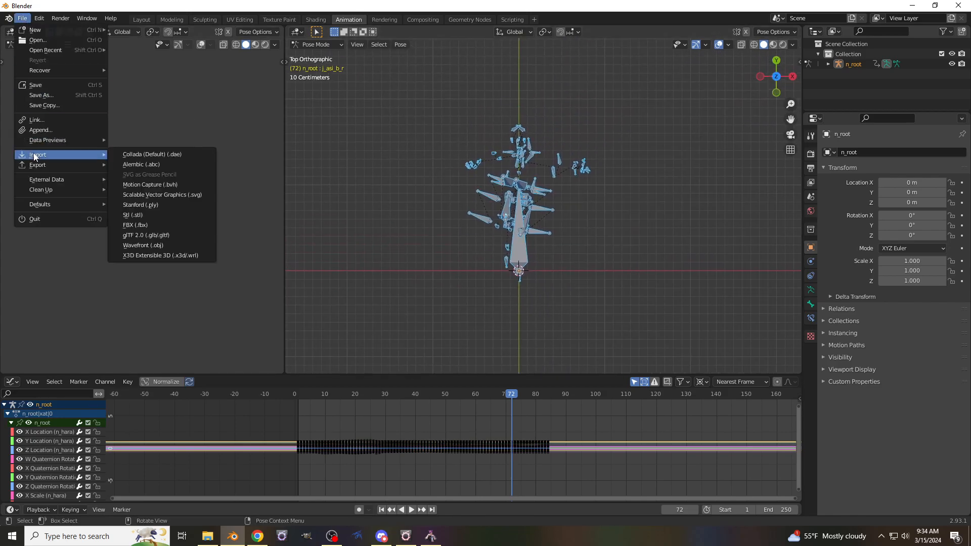
click(140, 225)
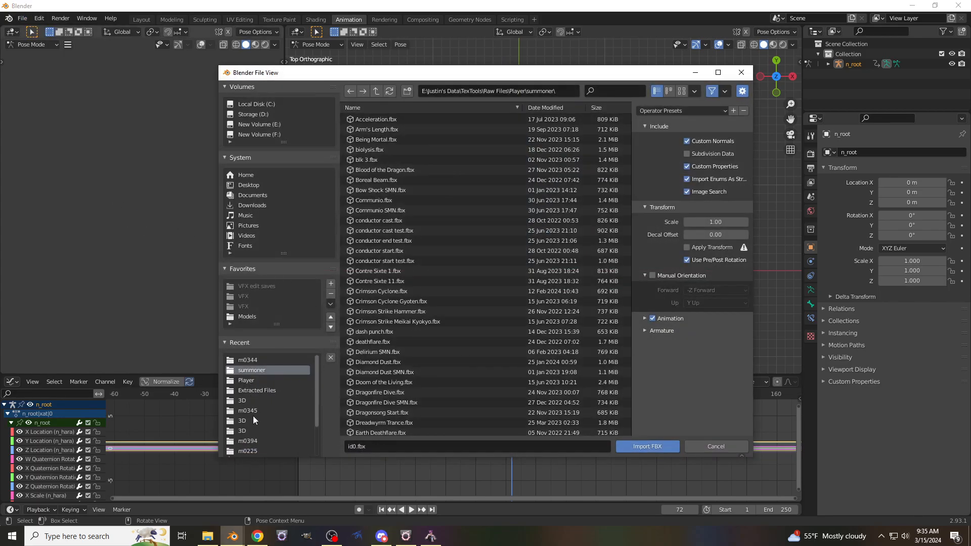
click(376, 91)
scroll(368, 248, down, 5)
click(377, 92)
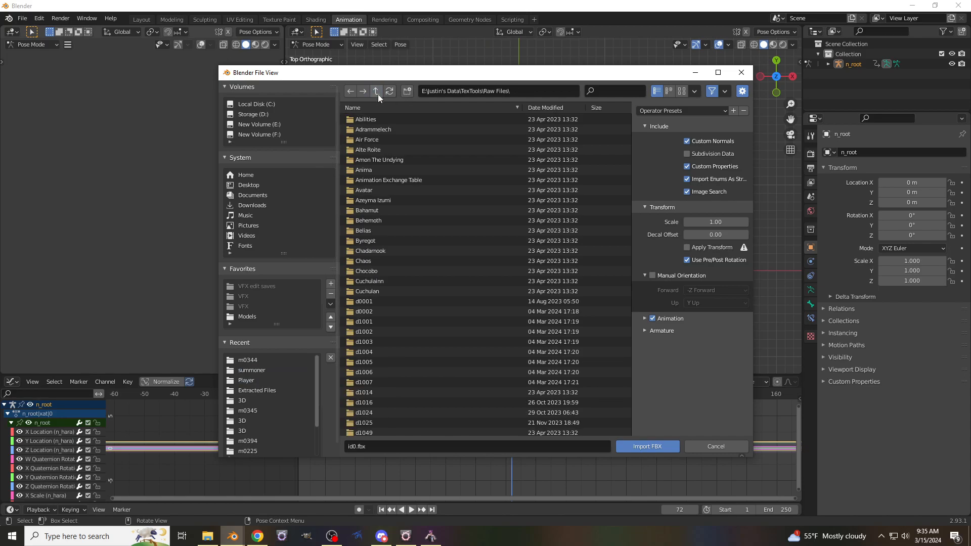
scroll(396, 216, down, 8)
scroll(394, 218, down, 15)
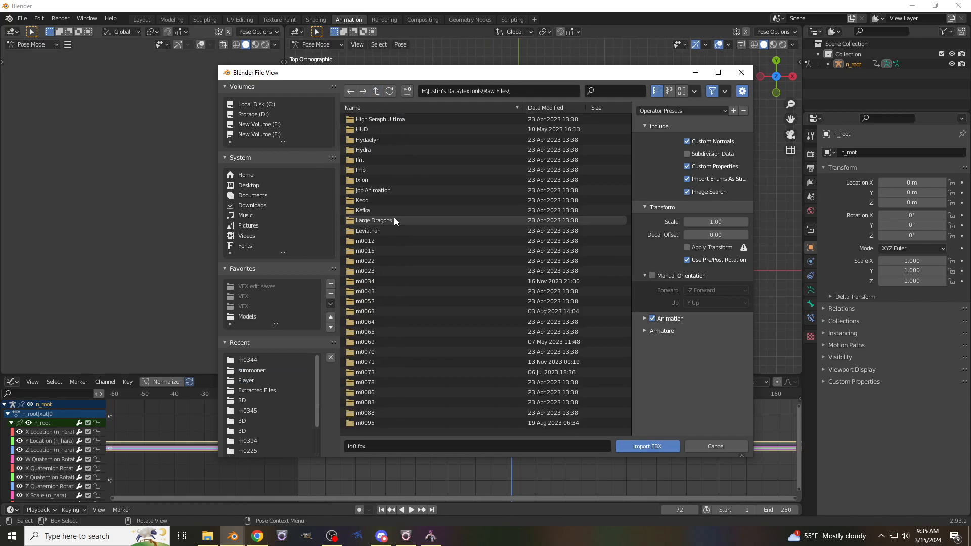
scroll(384, 283, down, 3)
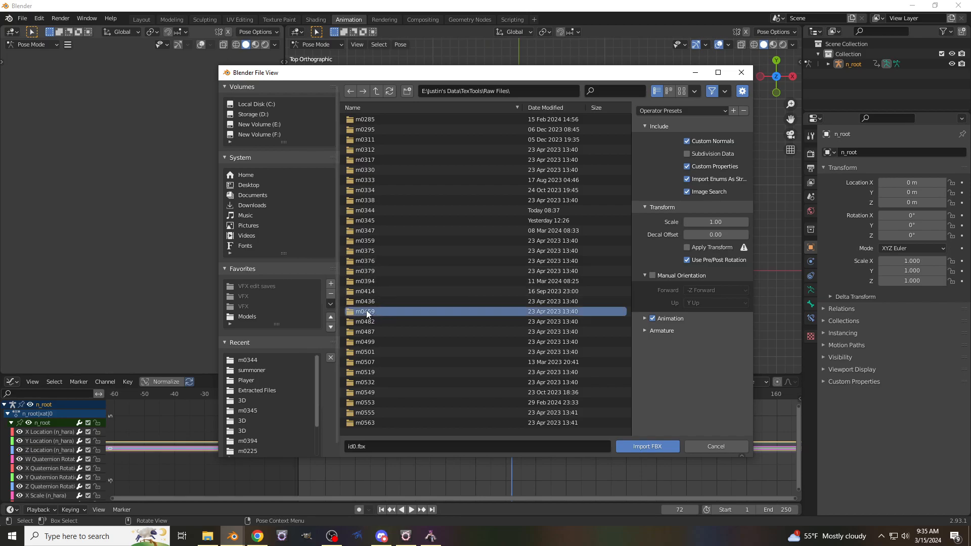
double_click(366, 311)
double_click(370, 120)
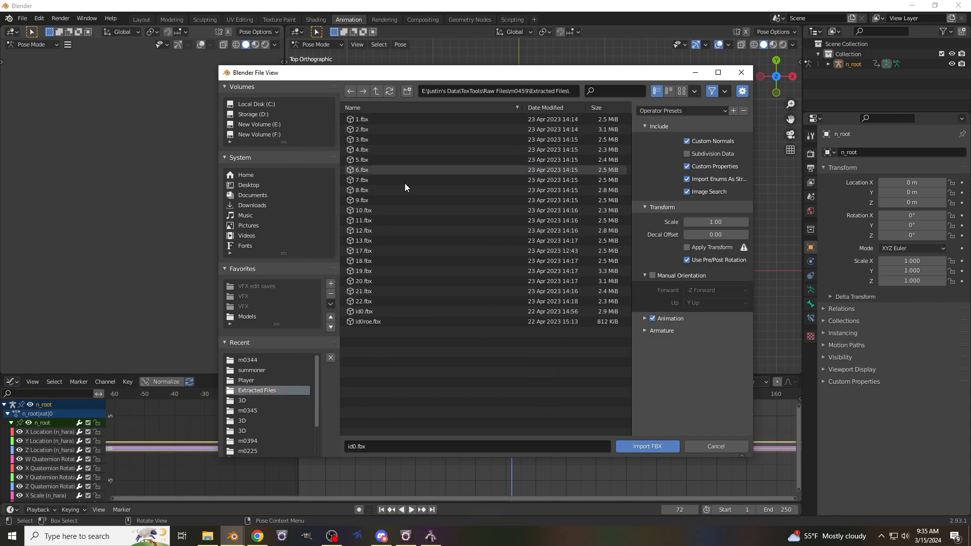
double_click(371, 310)
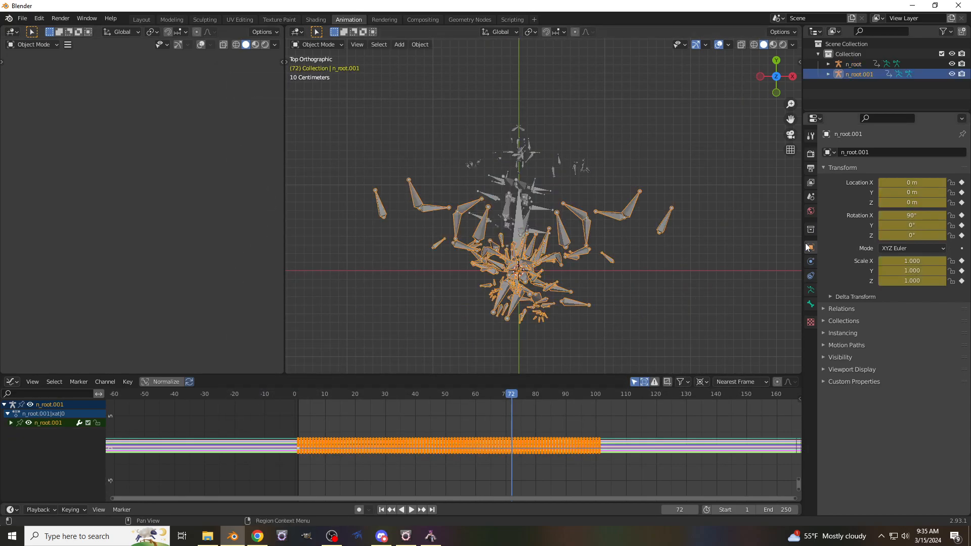
View the imported n_root.001 armature up close and put it in Pose Mode
click(777, 93)
drag(792, 118, 782, 195)
scroll(580, 217, up, 3)
middle_drag(564, 216, 534, 207)
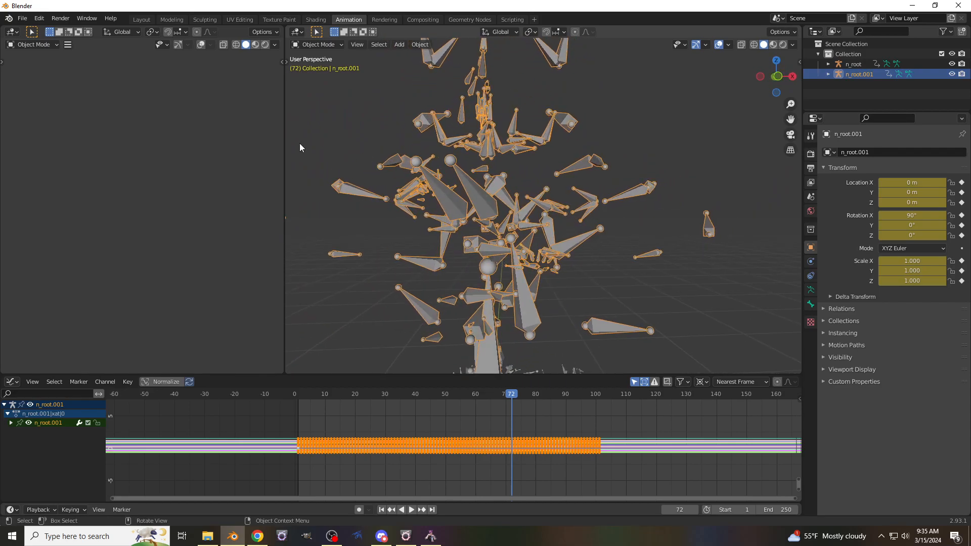
click(314, 45)
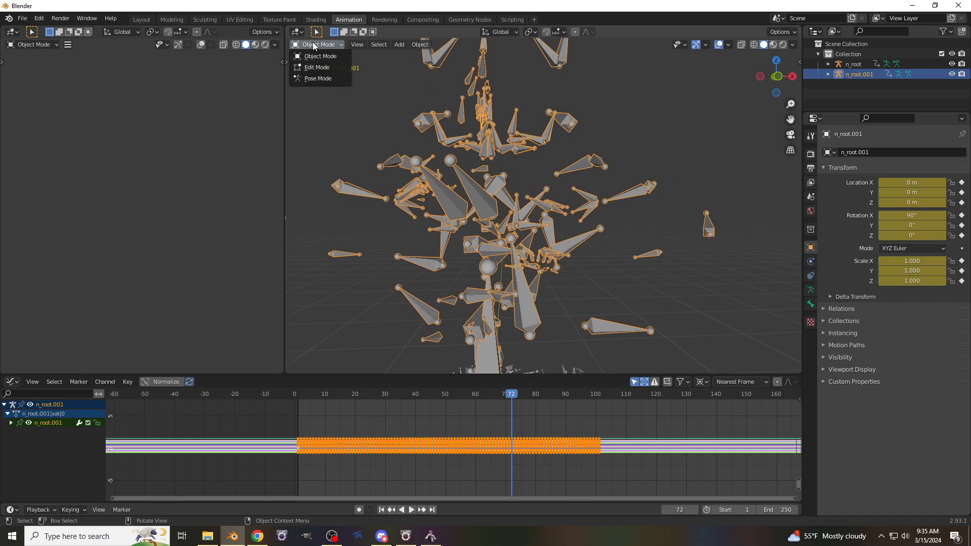
click(318, 79)
Select the front skirt bones (j_sk_f) on both sides of n_root.001
middle_drag(426, 132, 531, 289)
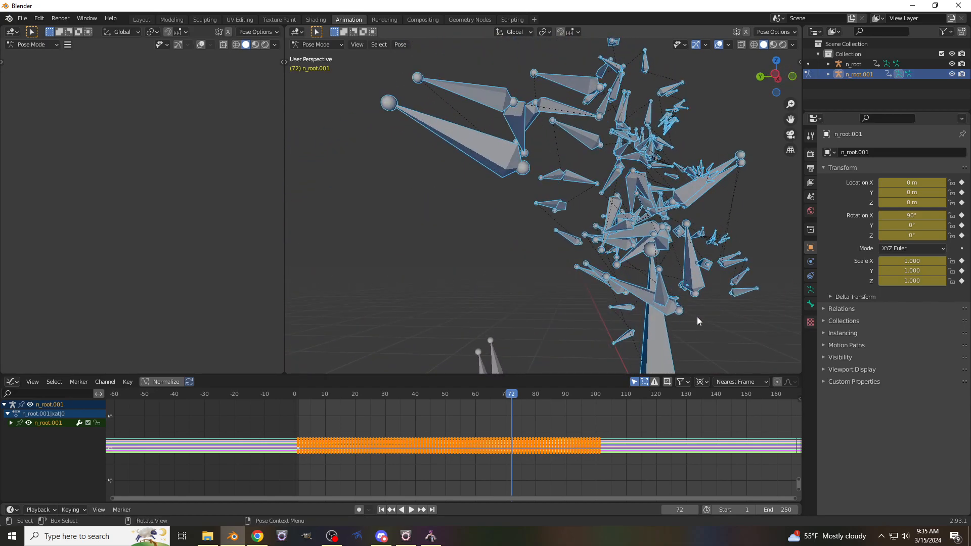
click(743, 290)
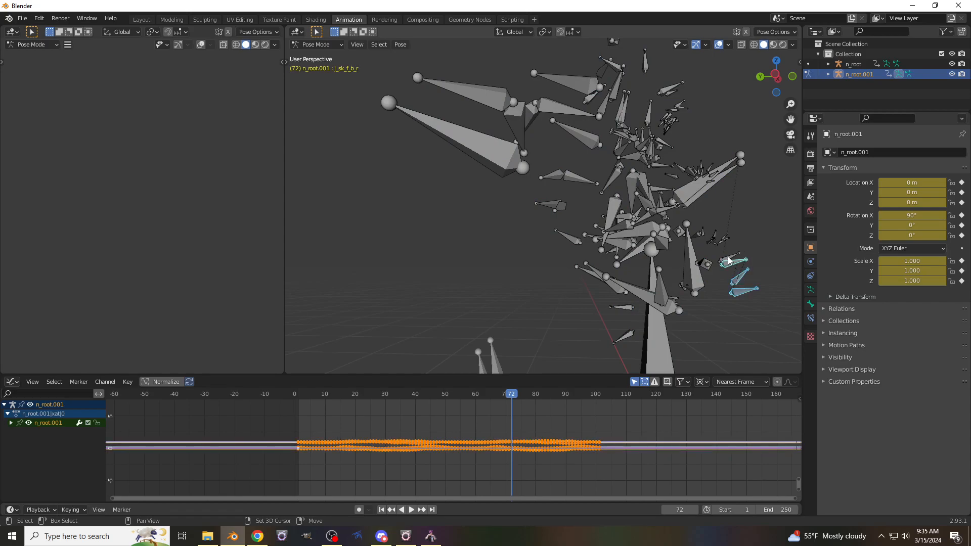
shift+click(688, 191)
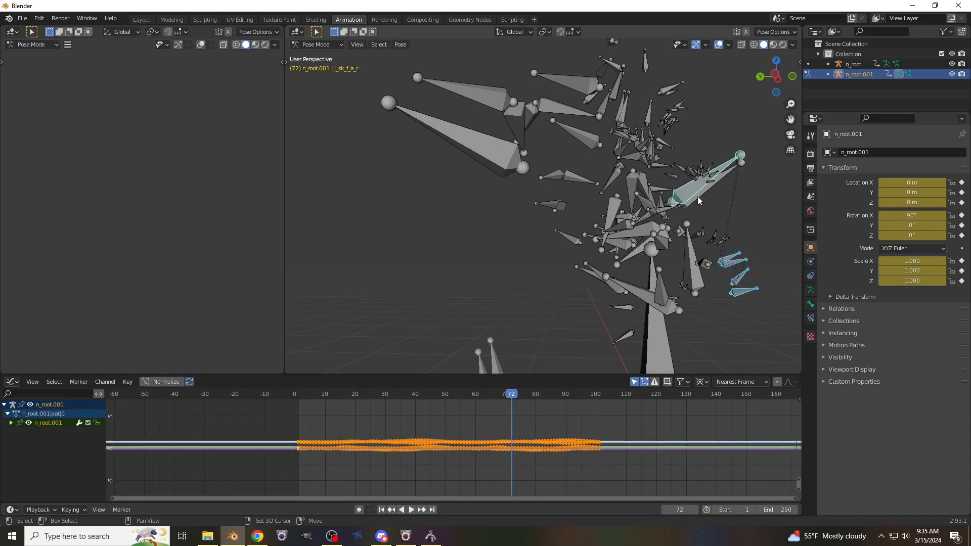
shift+click(684, 204)
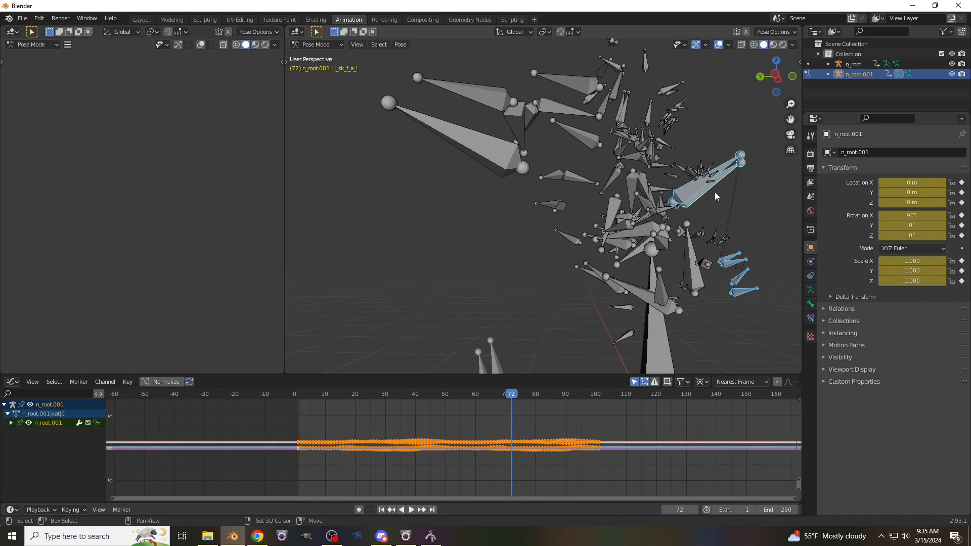
middle_drag(693, 202, 586, 202)
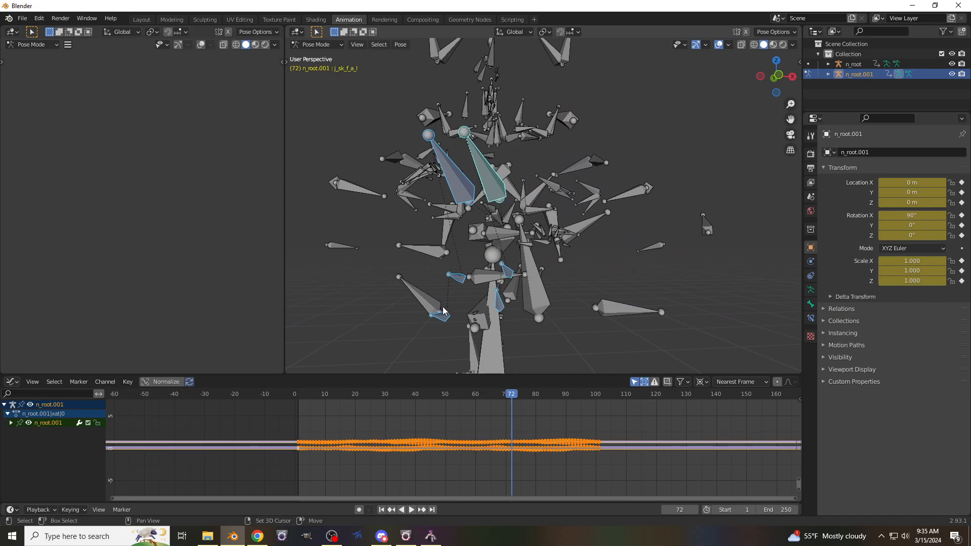
Add the side (j_sk_s) and back (j_sk_b) skirt bones of both sides to the selection
shift+click(636, 311)
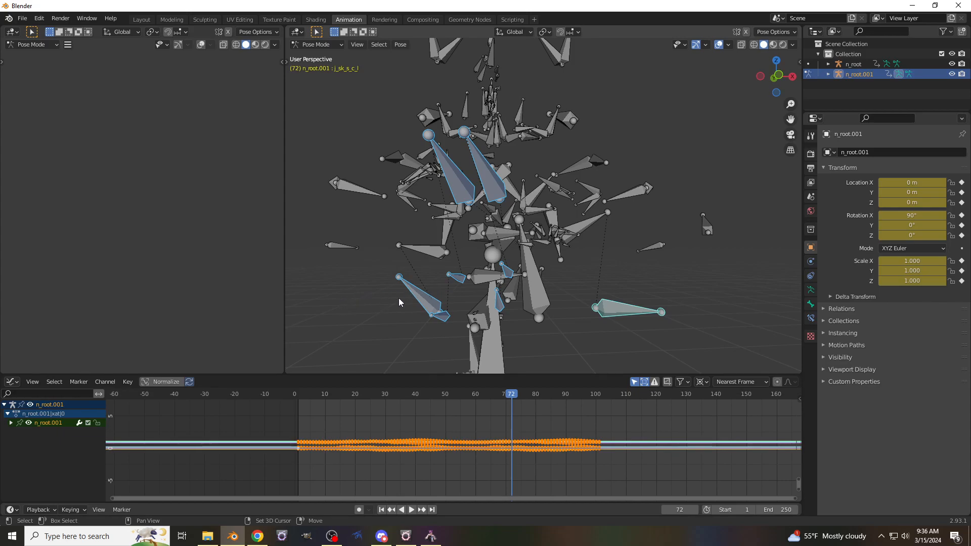
shift+click(427, 252)
shift+click(588, 223)
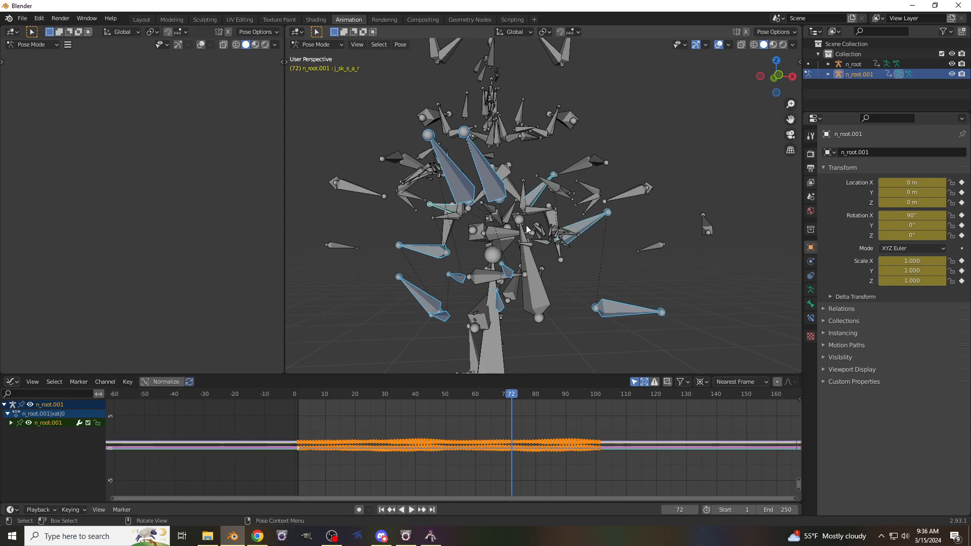
middle_drag(629, 298, 578, 231)
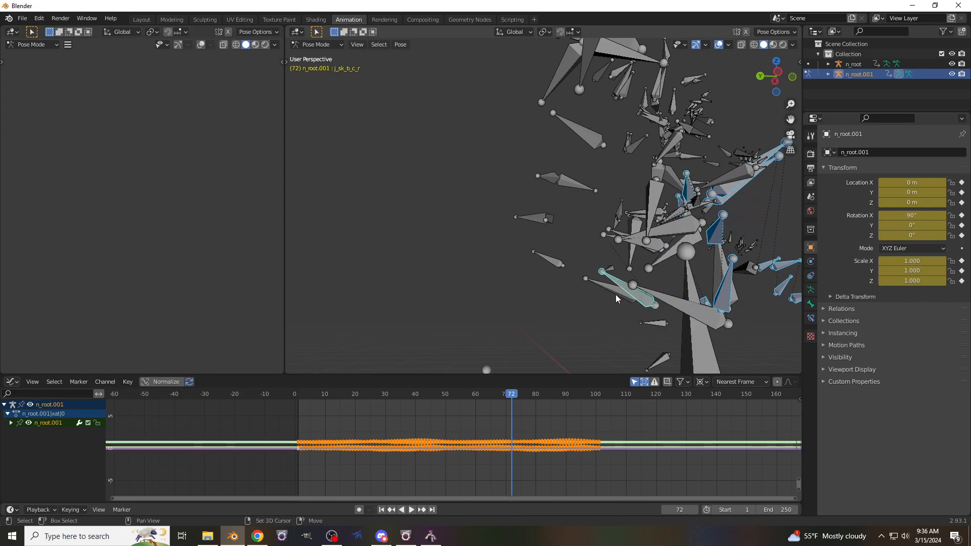
middle_drag(613, 257, 645, 272)
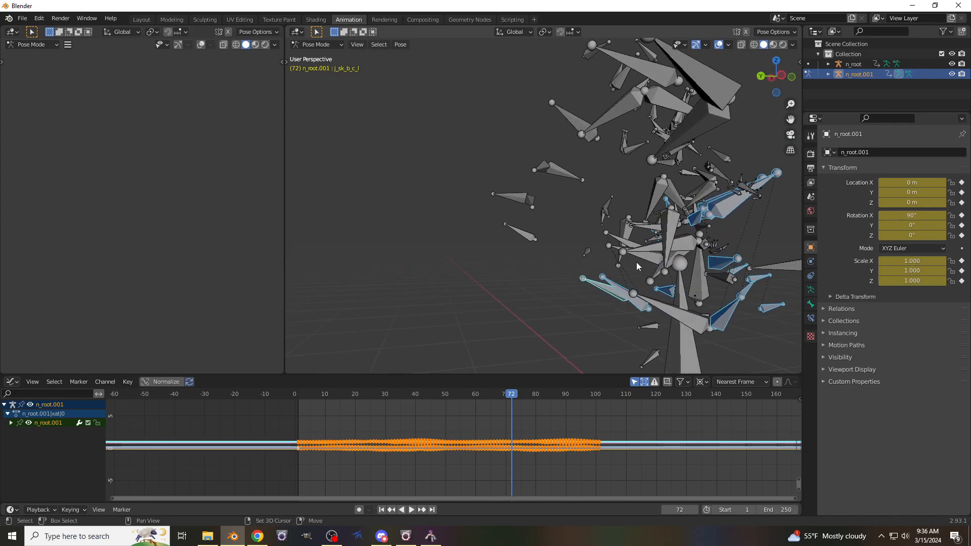
click(625, 245)
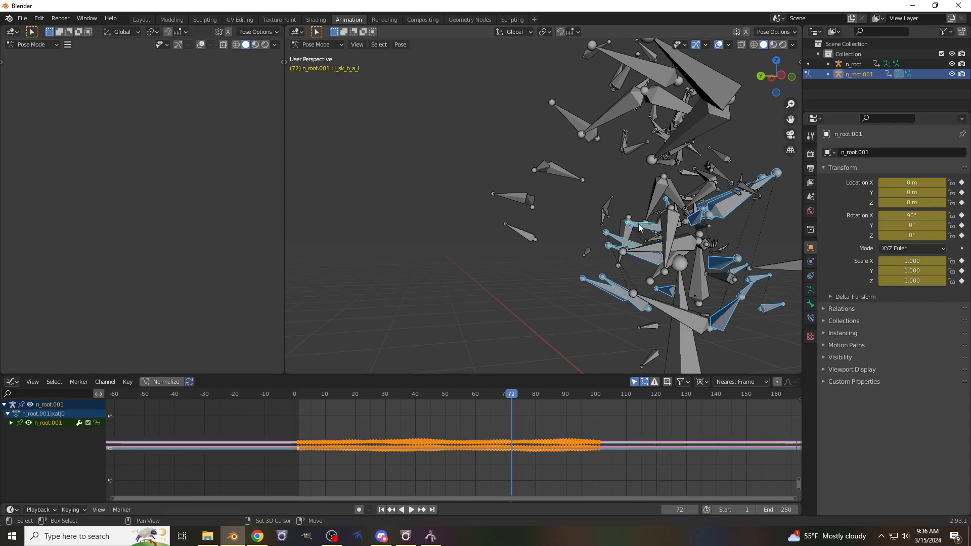
Select all keyframes of the chosen skirt bones in the graph editor and copy them
drag(642, 475, 289, 408)
right_click(380, 449)
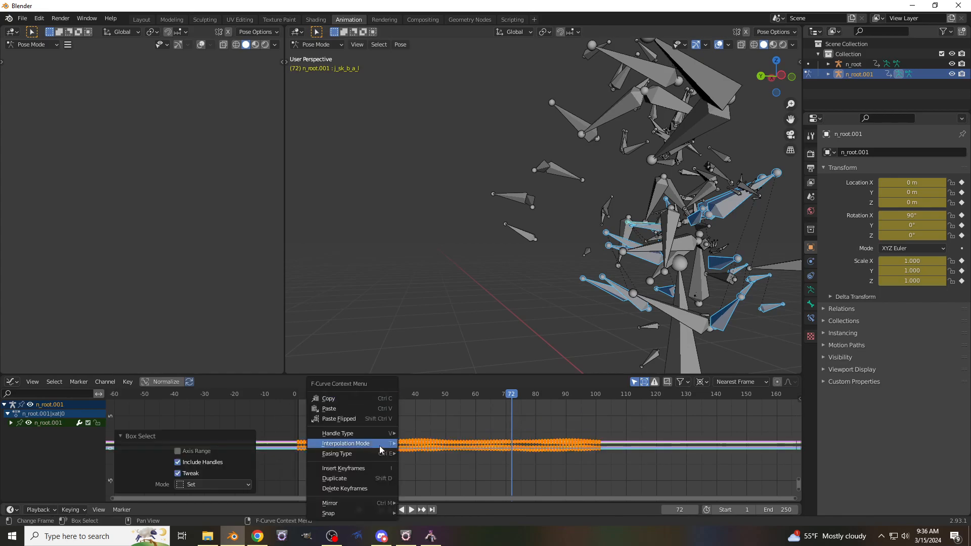
click(341, 399)
Revert the scene to the Export FBX entry in the undo history, before the id0.fbx import, and view n_root from the side
click(40, 19)
click(52, 55)
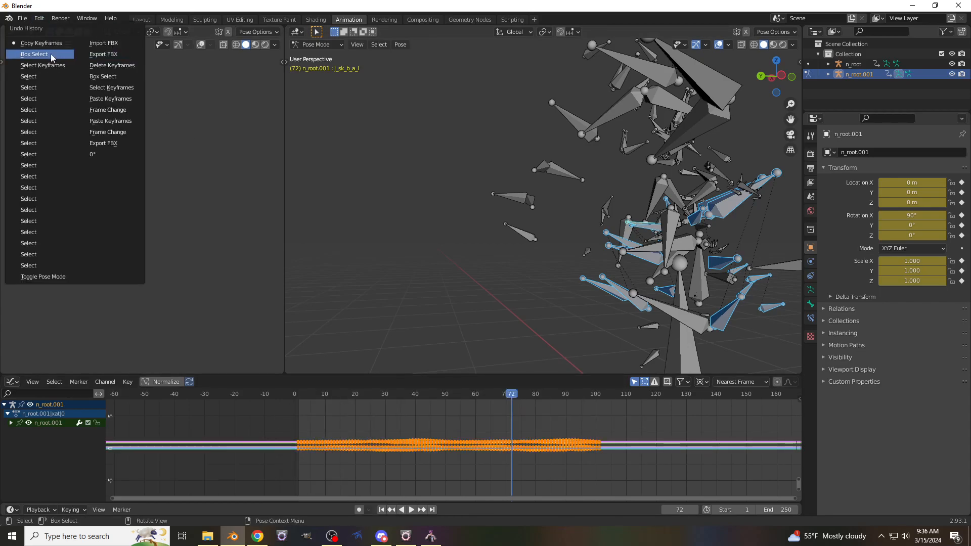
click(108, 54)
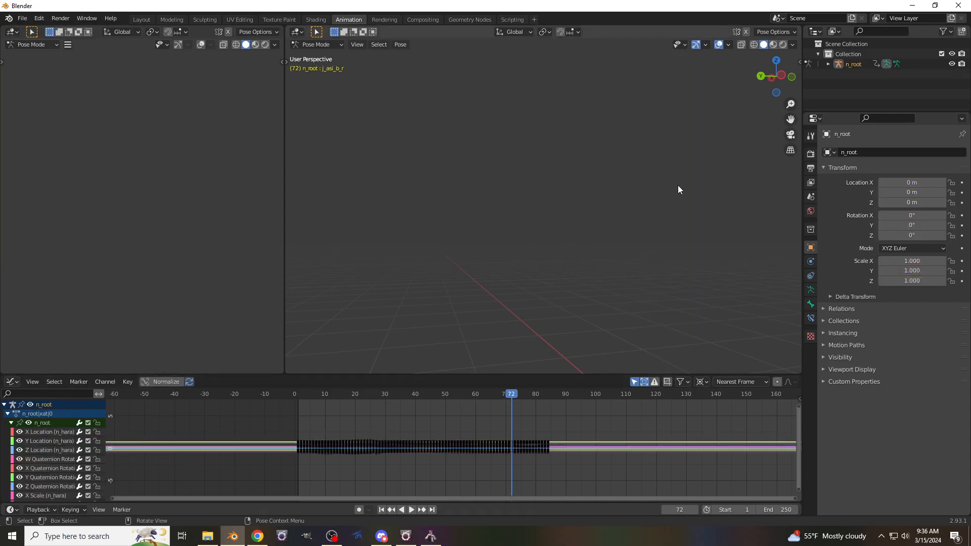
key(KP_Decimal)
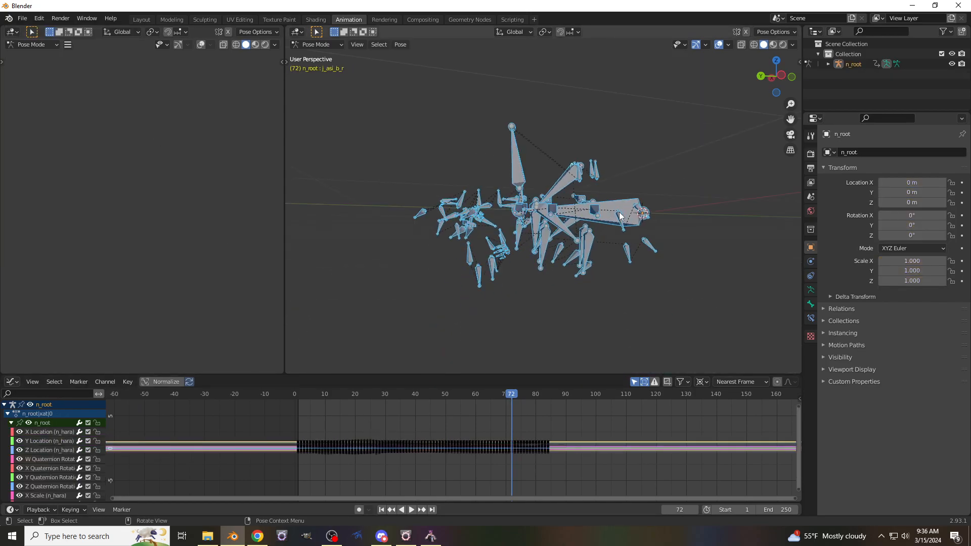
click(780, 76)
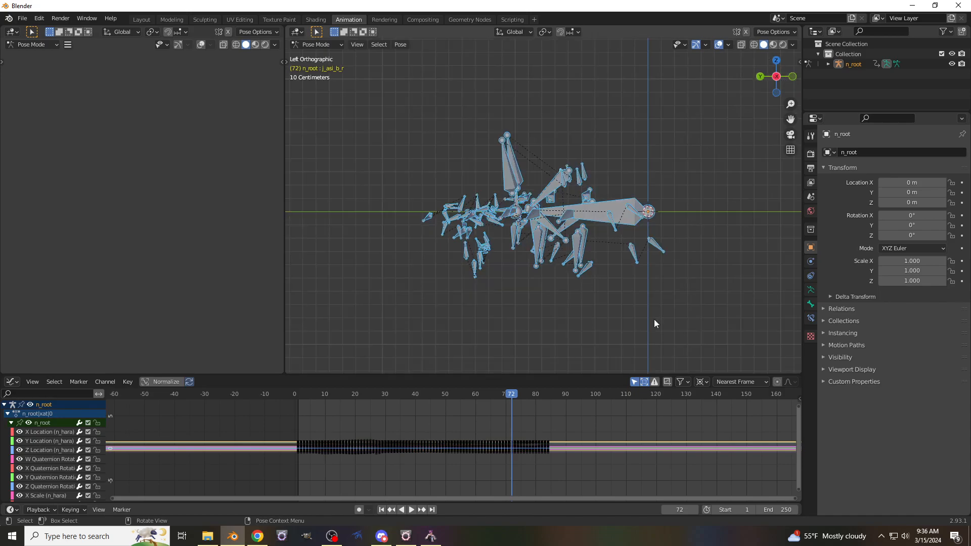
Paste the copied skirt keyframes onto n_root at frame 1 and delete the pasted keyframes beyond the original animation's end
drag(512, 395, 298, 408)
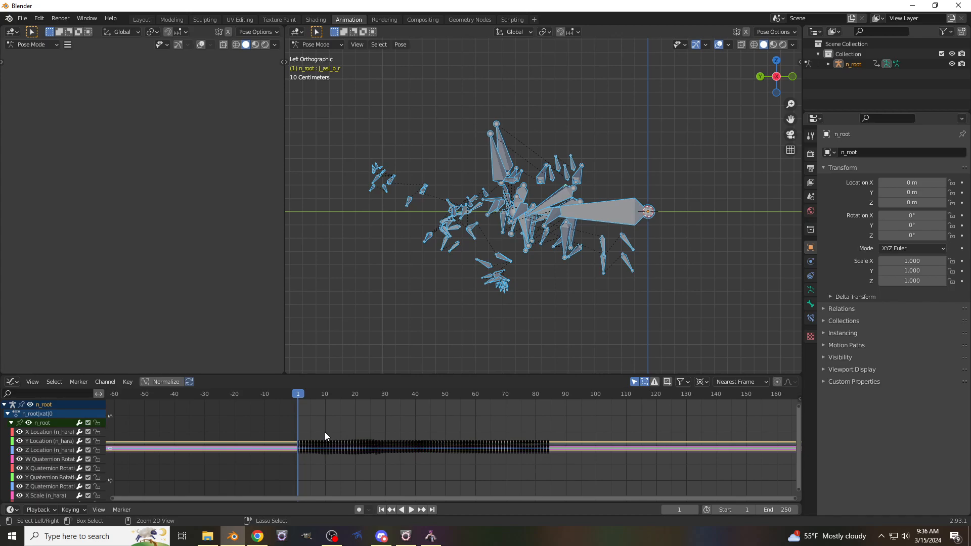
key(ctrl+v)
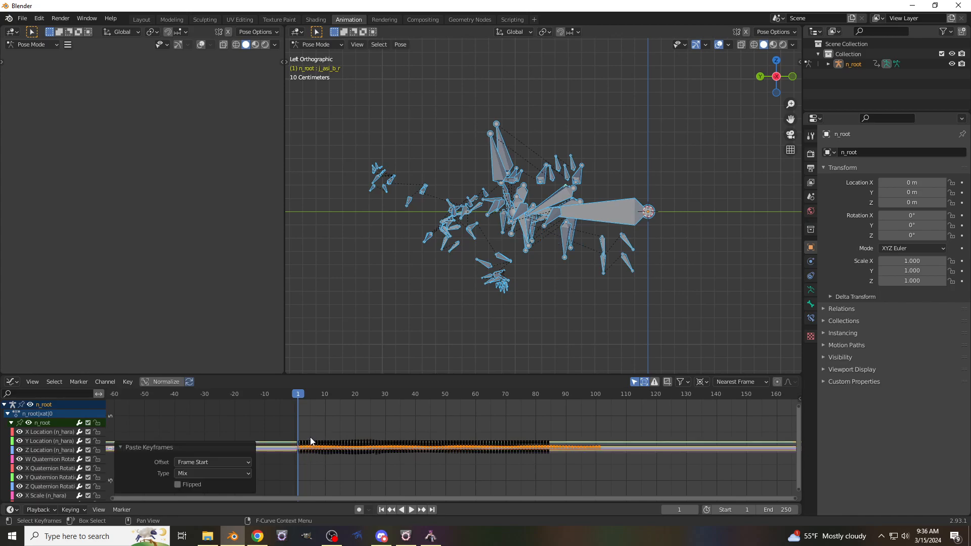
drag(654, 416, 548, 469)
key(Delete)
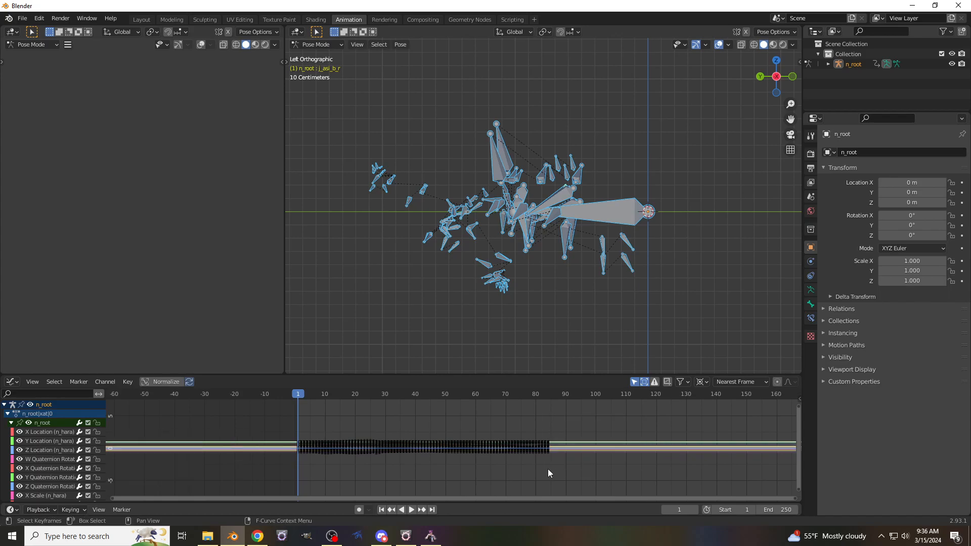
Play the animation from the top view and undo the keyframe paste and trim back to the Export FBX entry
click(777, 60)
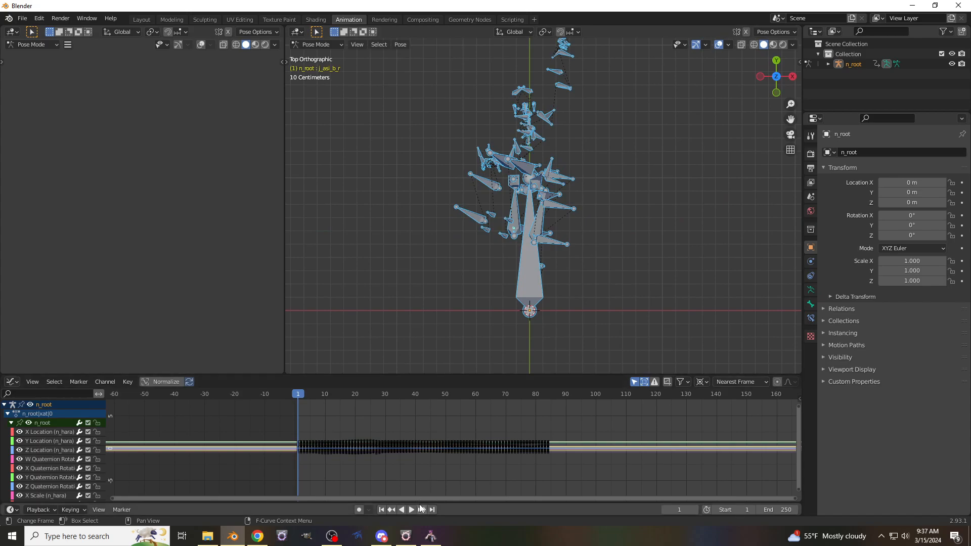
click(412, 510)
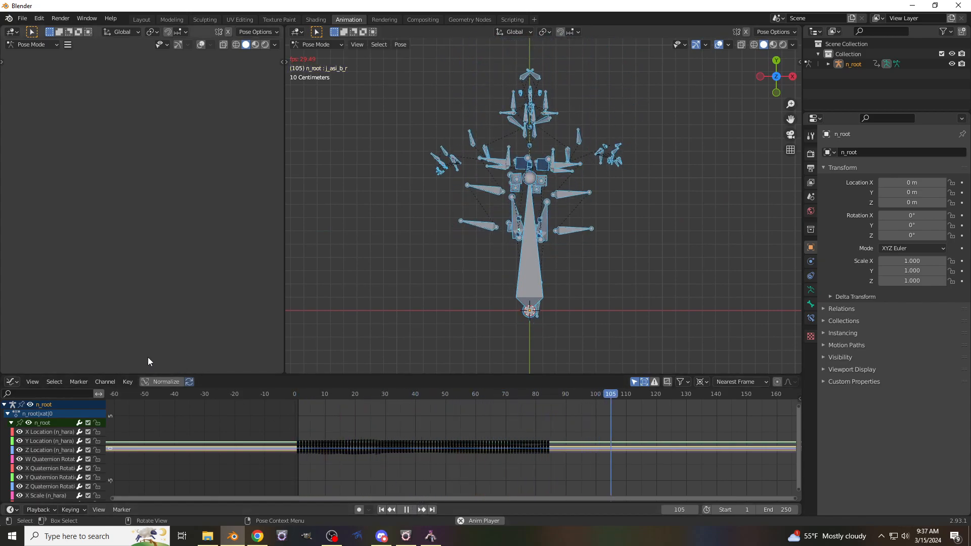
click(46, 23)
mouse_move(43, 55)
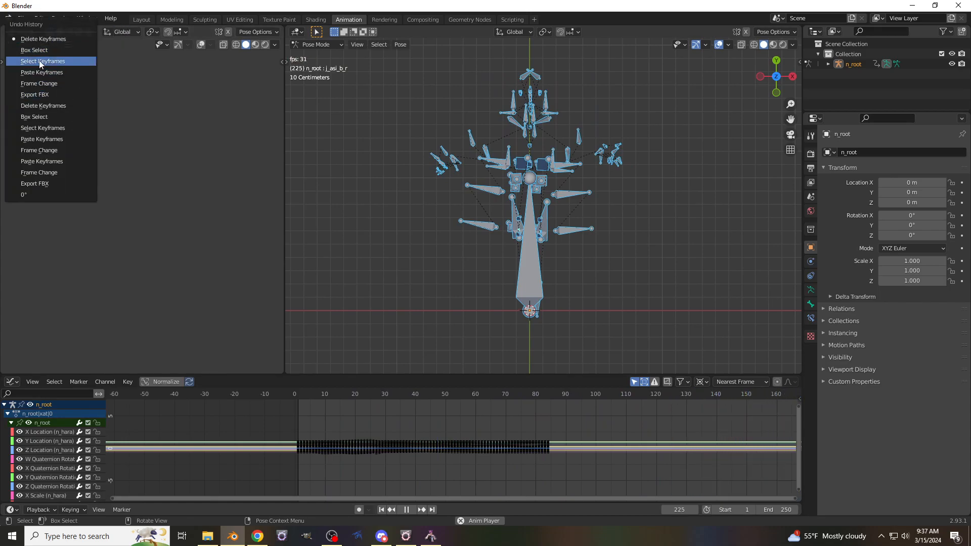
click(34, 94)
Export the scene as FBX over Player Deathflare.fbx in the m0344 folder, without leaf bones
click(23, 19)
mouse_move(51, 165)
click(144, 247)
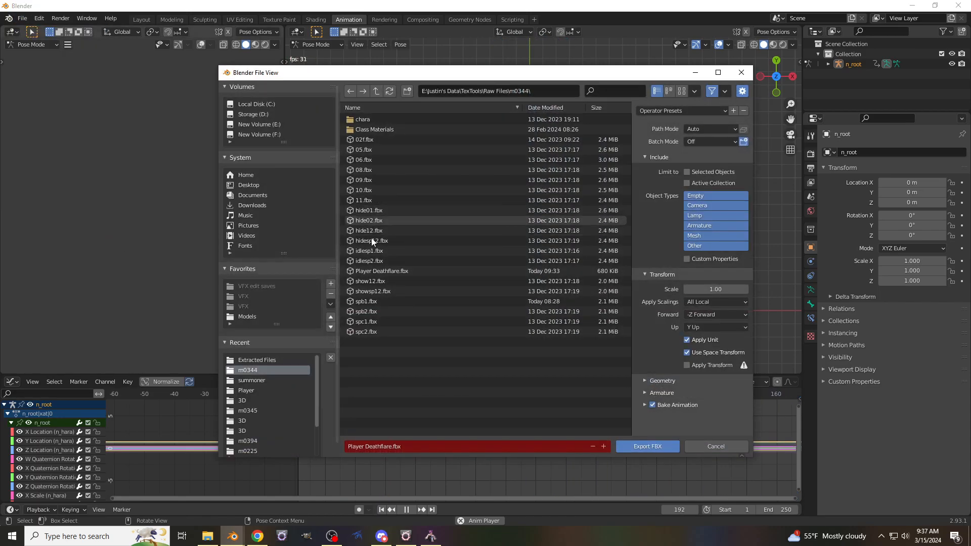
click(396, 271)
click(662, 393)
scroll(660, 399, down, 2)
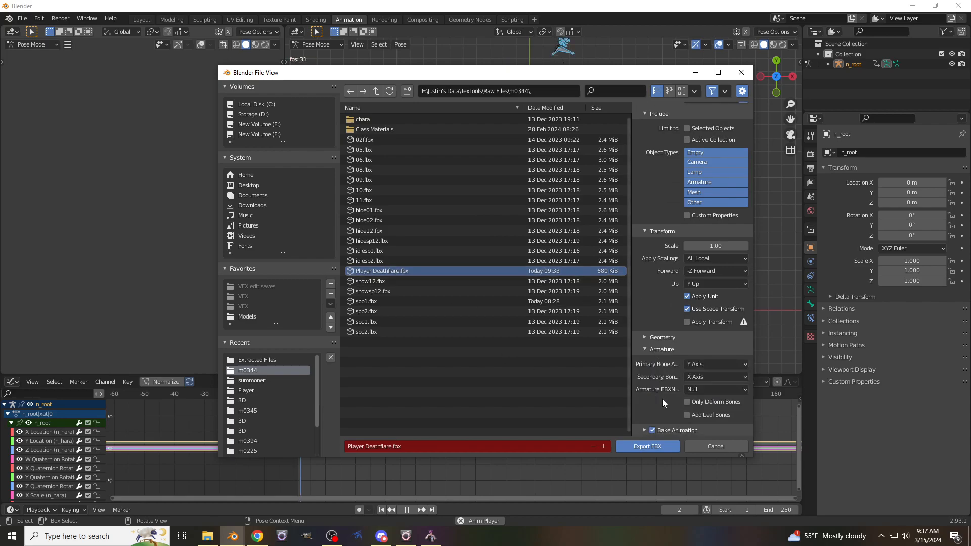
click(663, 448)
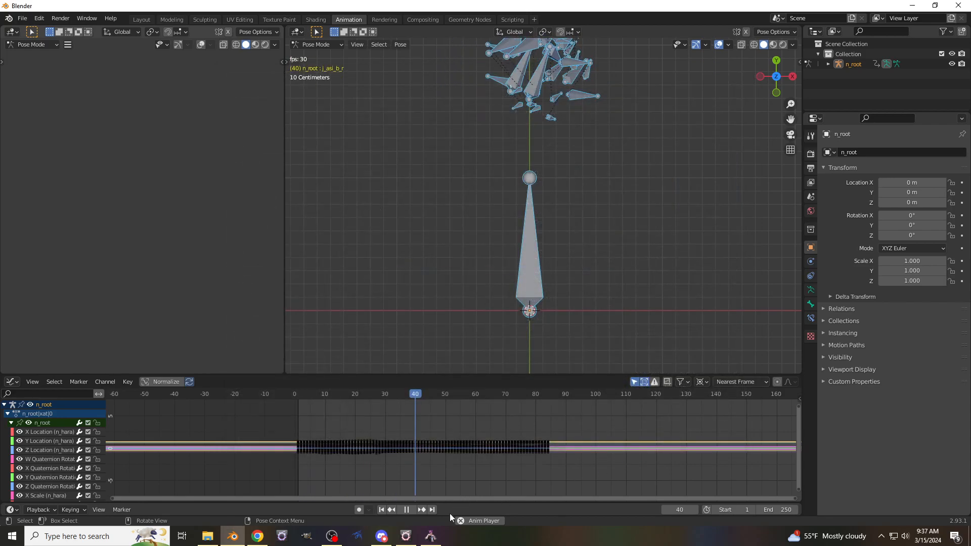
Switch to XAT, choose Player Deathflare.fbx as the import source and import it onto the cbbm_abl104 animation
click(430, 537)
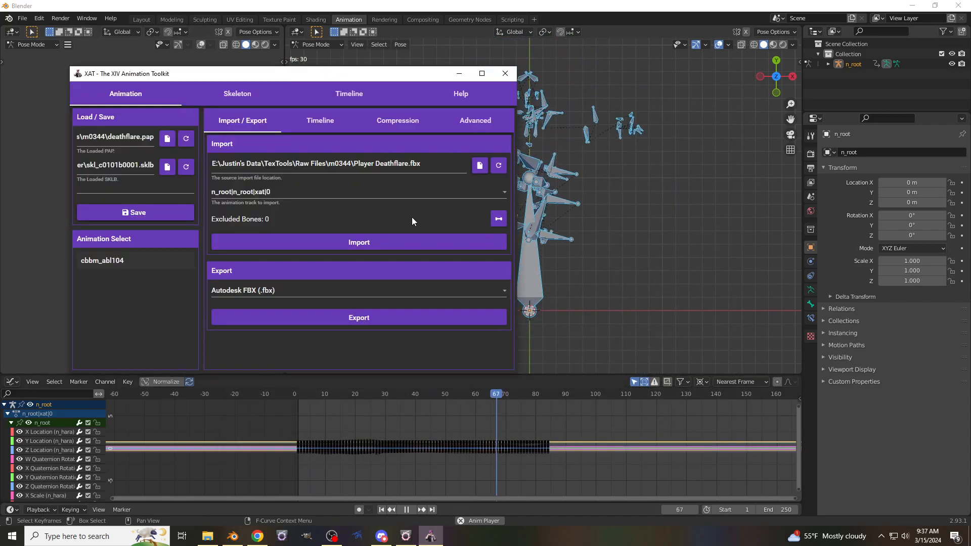
click(480, 166)
scroll(252, 243, down, 3)
double_click(252, 273)
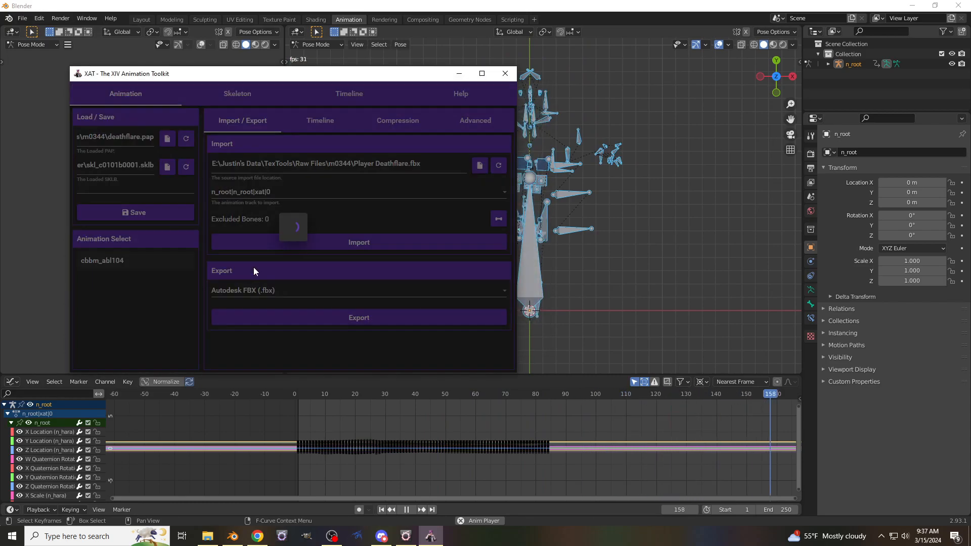
Export the animation as Autodesk FBX, overwriting Player Deathflare in the m0344 folder
click(297, 322)
scroll(208, 208, down, 3)
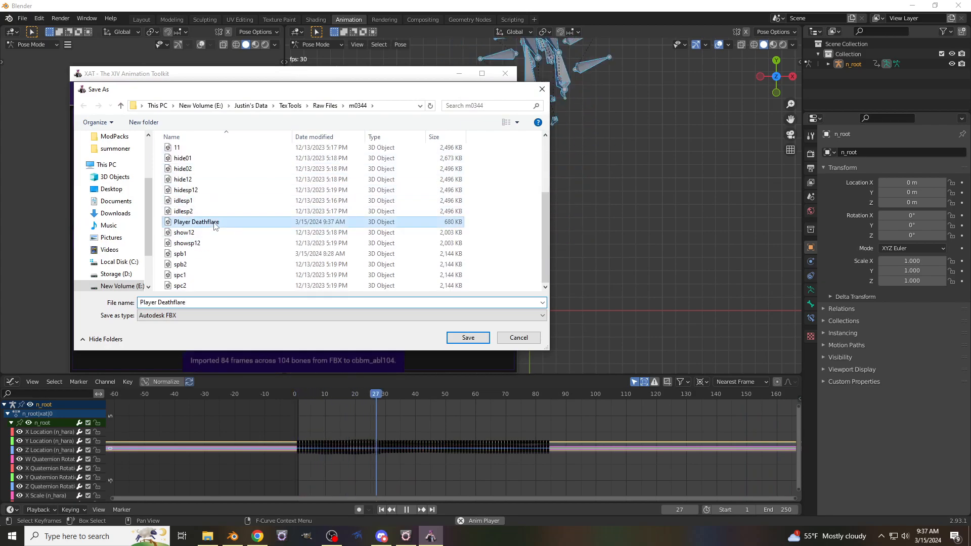
click(468, 337)
click(503, 305)
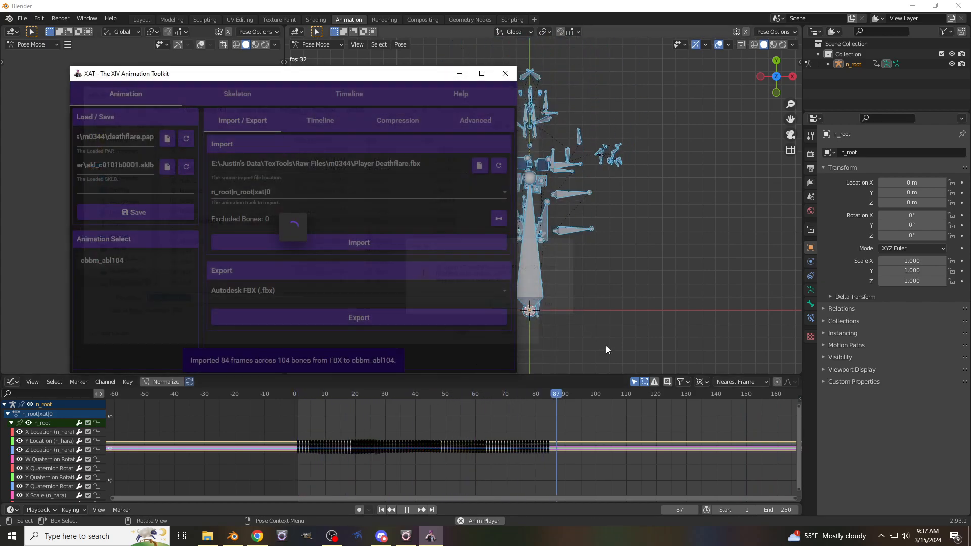
Switch back to Blender, start a new General file without saving the old one, and delete all default objects
click(932, 454)
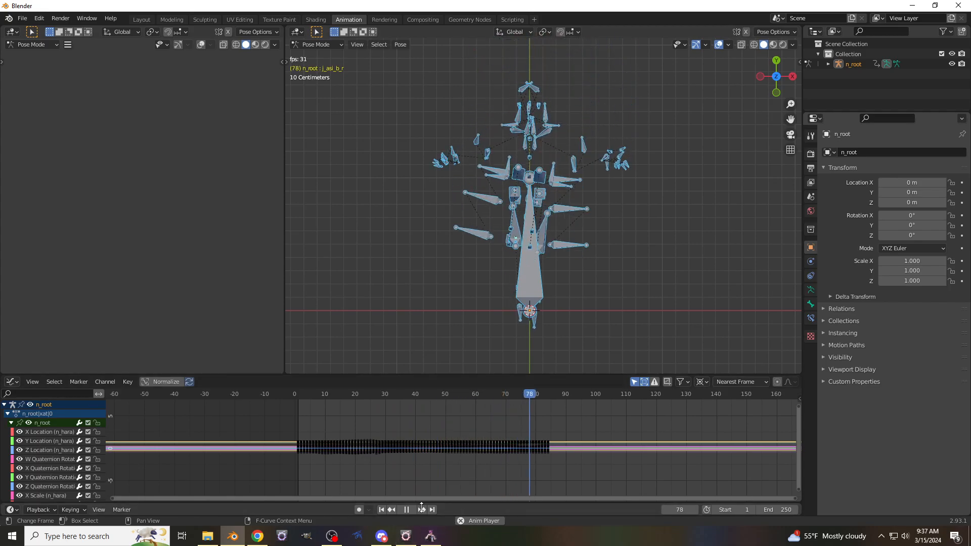
click(23, 18)
mouse_move(35, 30)
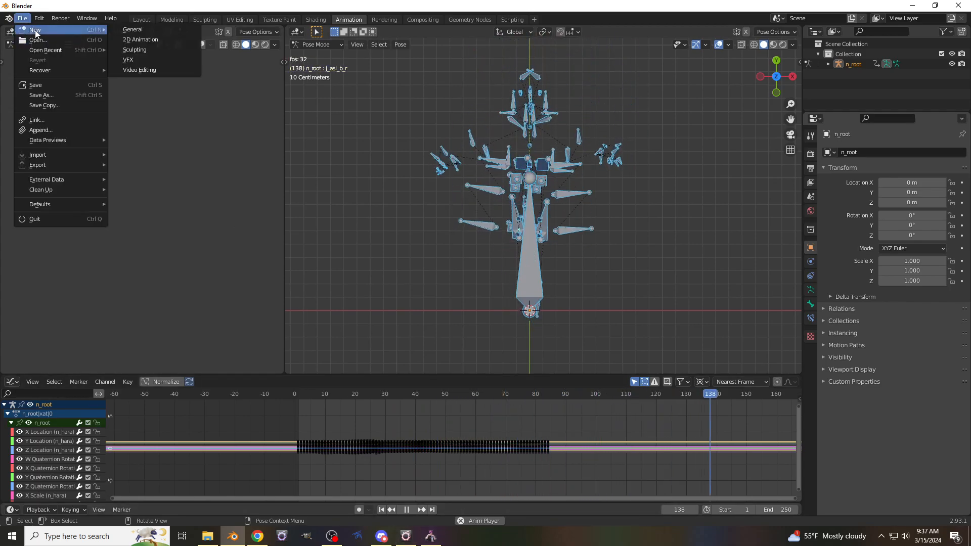
click(139, 30)
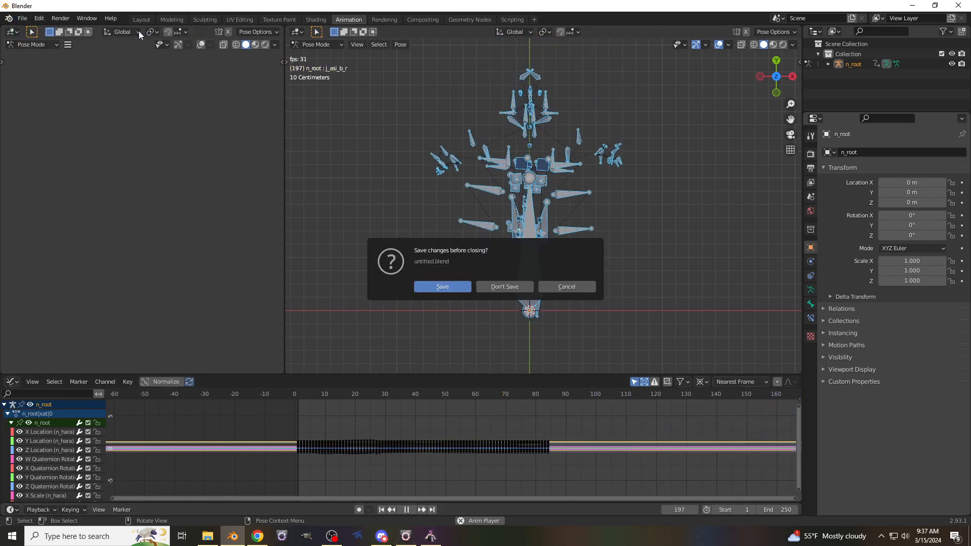
click(496, 284)
drag(551, 347, 234, 128)
key(Delete)
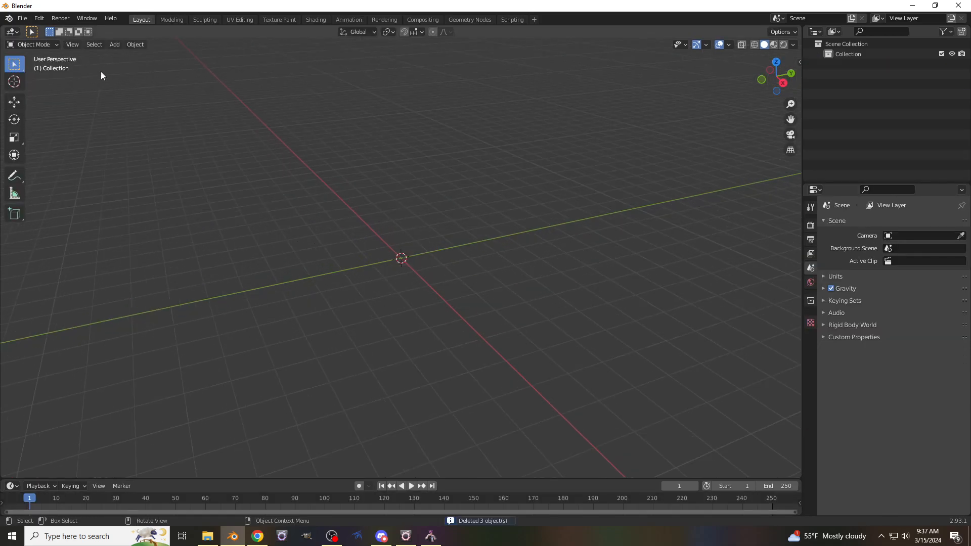
Import id0.fbx from the Extracted Files folder inside Raw Files\m0459
click(23, 19)
mouse_move(61, 154)
click(128, 225)
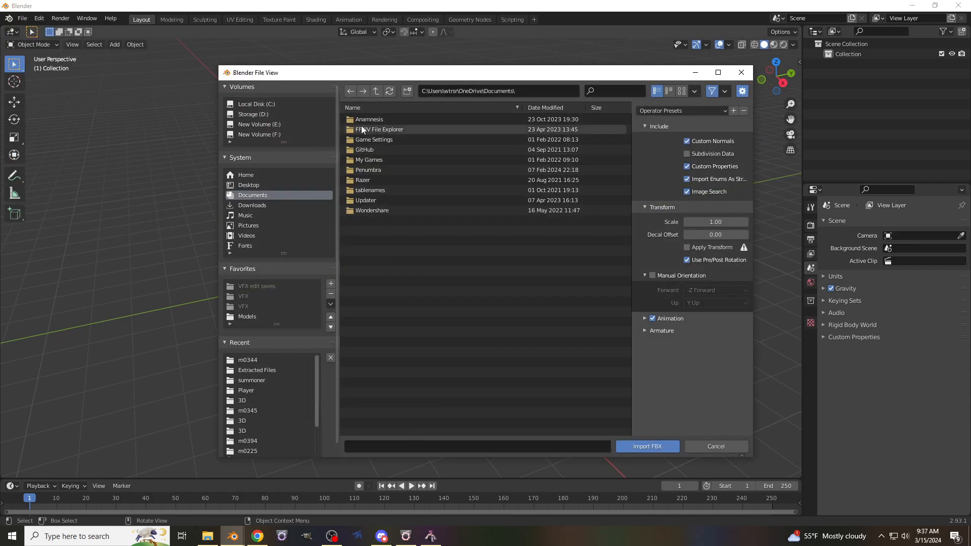
click(376, 91)
click(248, 360)
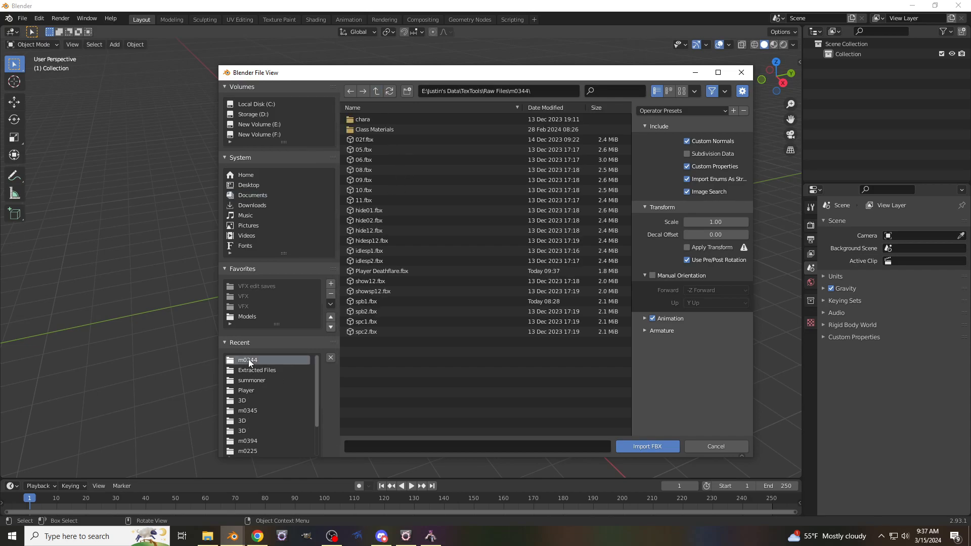
click(380, 91)
scroll(393, 207, down, 10)
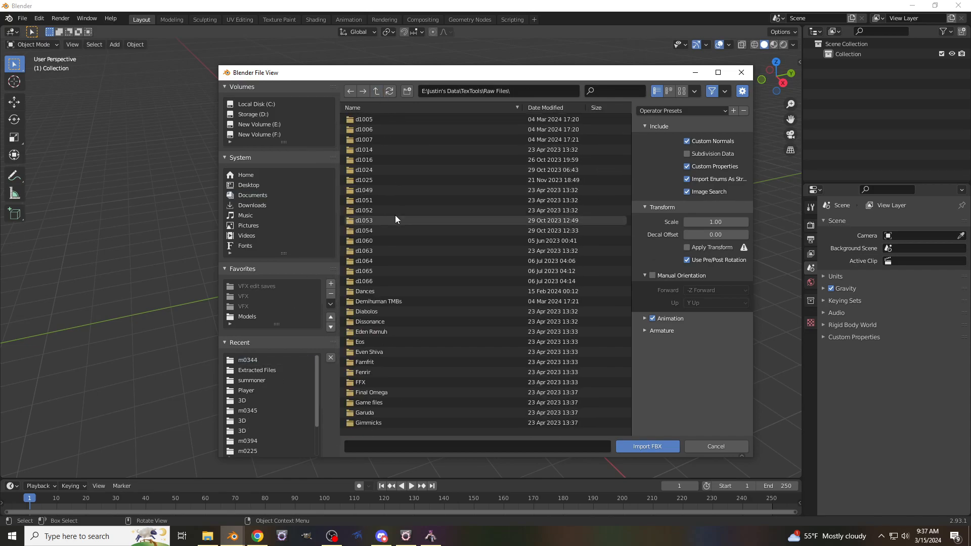
scroll(389, 241, down, 15)
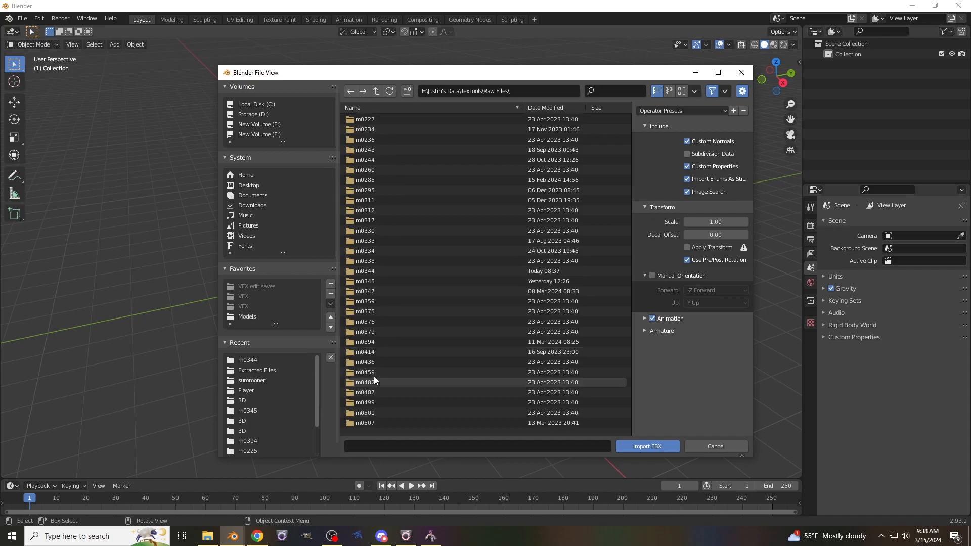
double_click(374, 374)
click(381, 119)
double_click(381, 119)
double_click(365, 312)
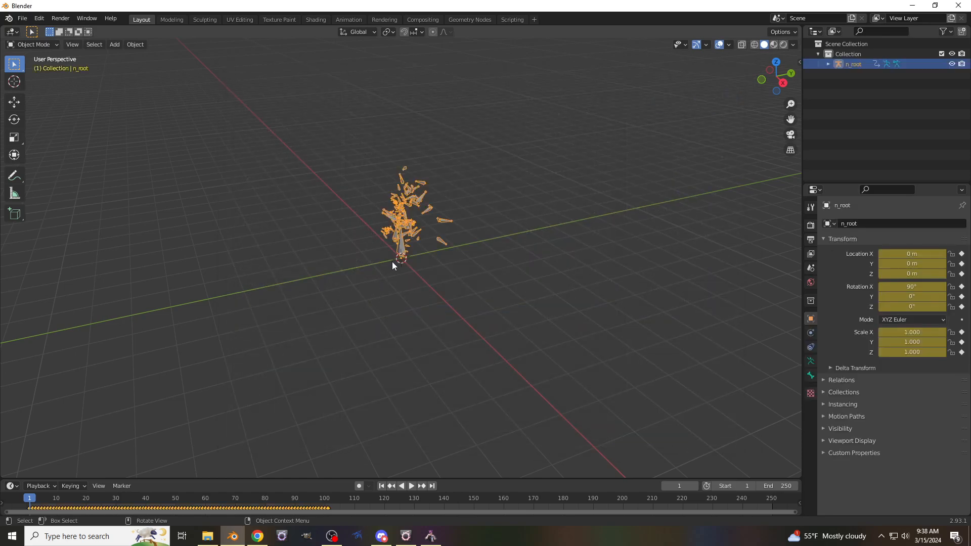
Open the Animation workspace and select the front skirt bones (j_sk_f) of both sides in the armature
middle_drag(393, 262, 478, 233)
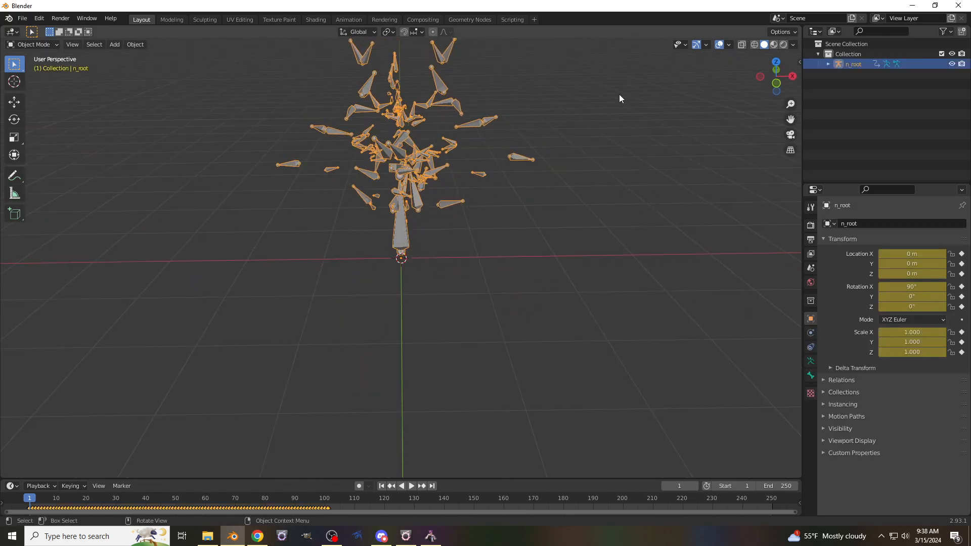
click(349, 19)
drag(791, 120, 762, 223)
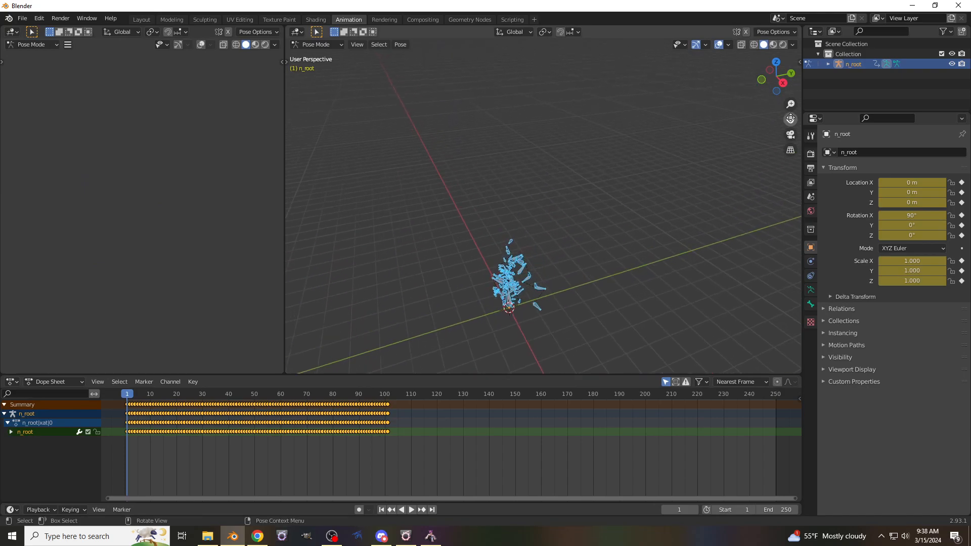
scroll(674, 174, up, 3)
key(KP_Decimal)
scroll(677, 171, up, 5)
middle_drag(662, 168, 641, 118)
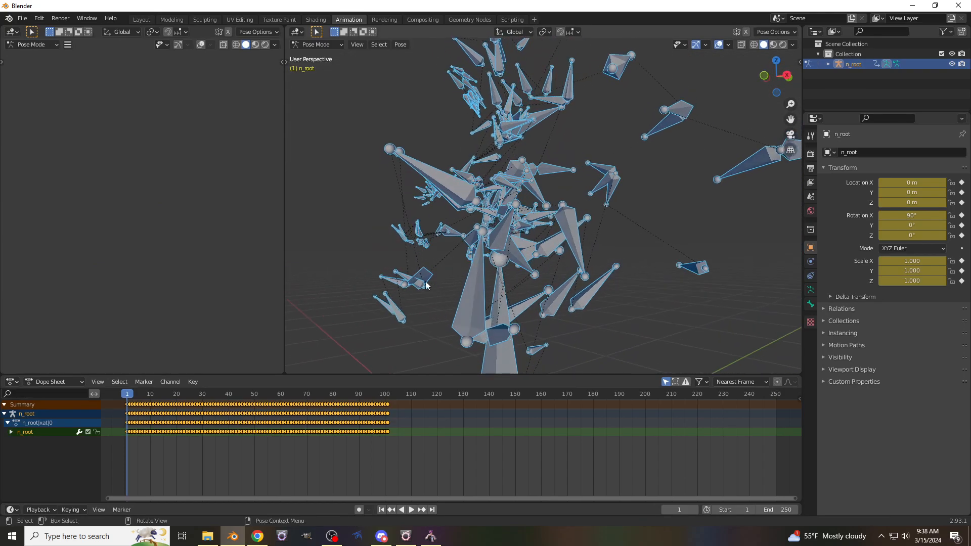
click(389, 307)
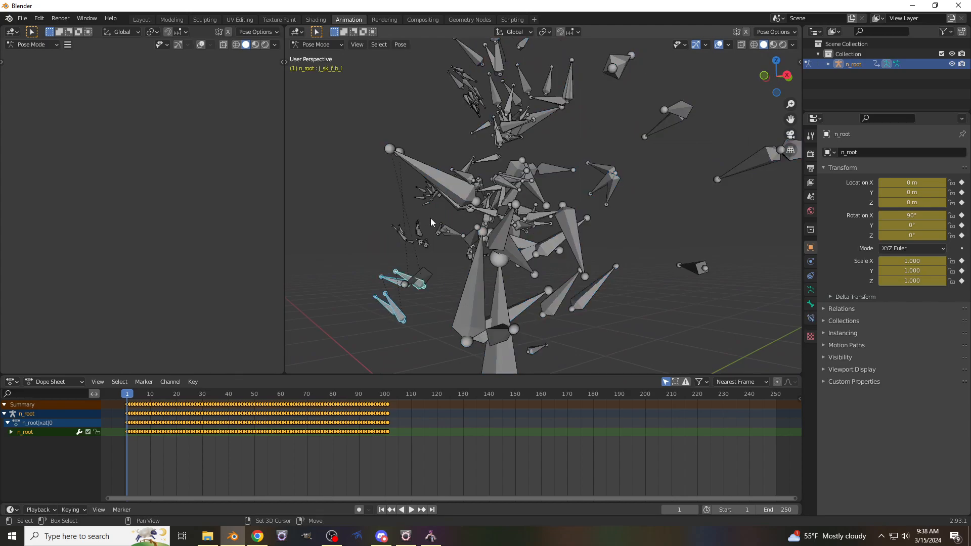
click(455, 210)
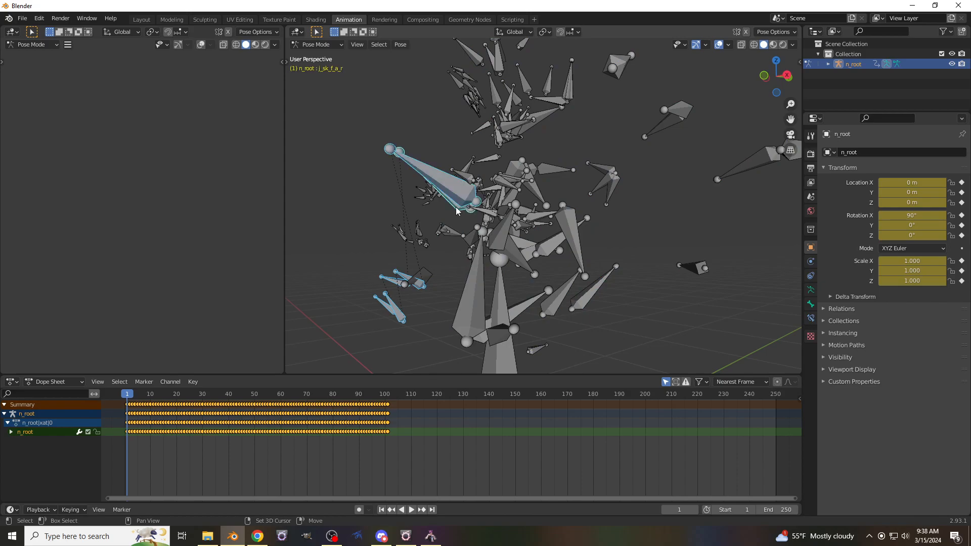
Change the Dope Sheet area to the Graph Editor and add the side skirt bones (j_sk_s) to the selection
click(11, 382)
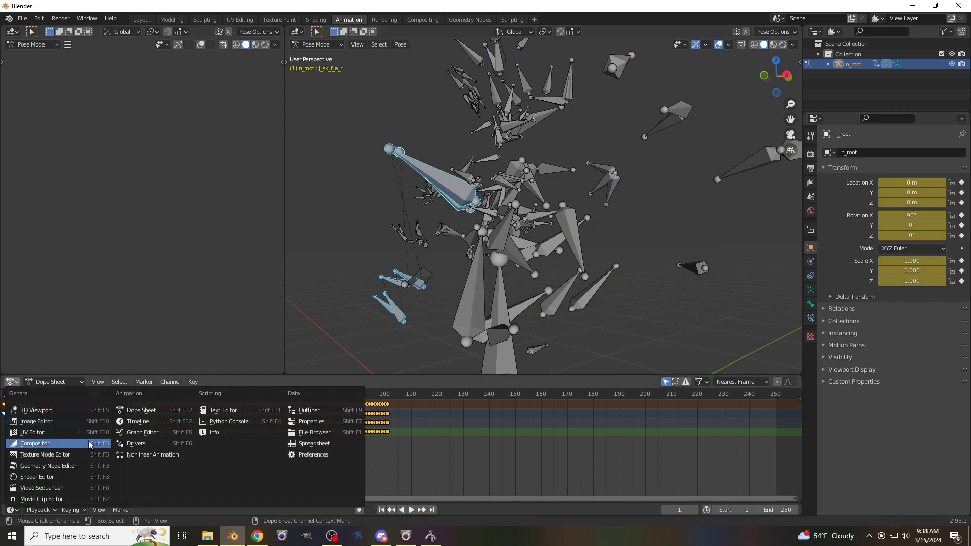
click(141, 432)
middle_drag(696, 181, 755, 183)
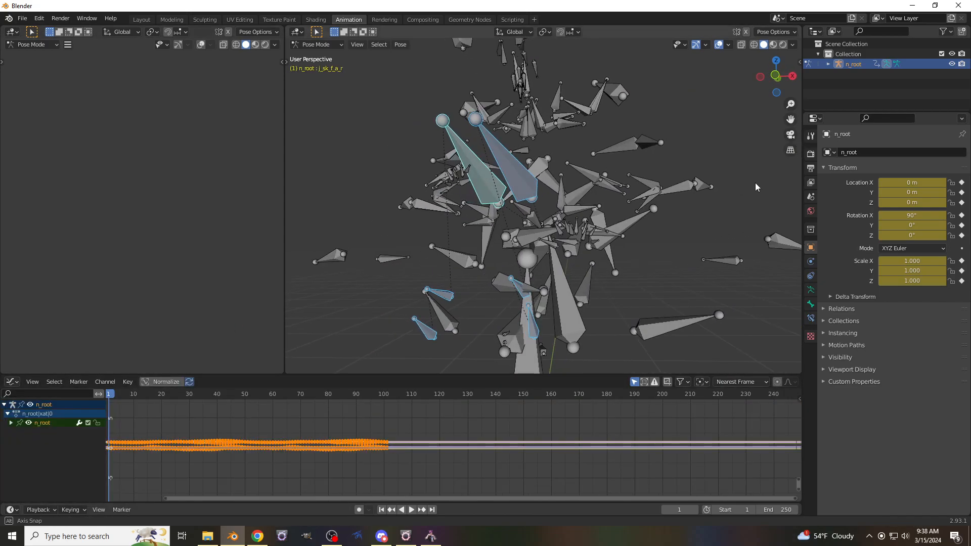
middle_drag(633, 264, 636, 241)
shift+click(705, 312)
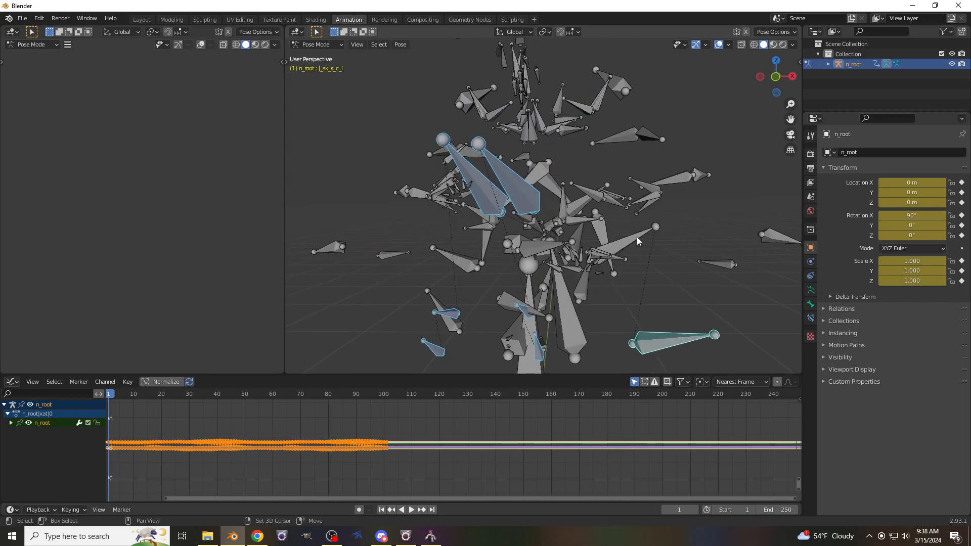
shift+click(637, 238)
middle_drag(579, 205, 482, 210)
shift+click(438, 320)
shift+click(448, 251)
shift+click(481, 203)
Add the back skirt bones (j_sk_b) of both sides to the selection
middle_drag(481, 203, 578, 203)
shift+click(512, 302)
shift+click(526, 235)
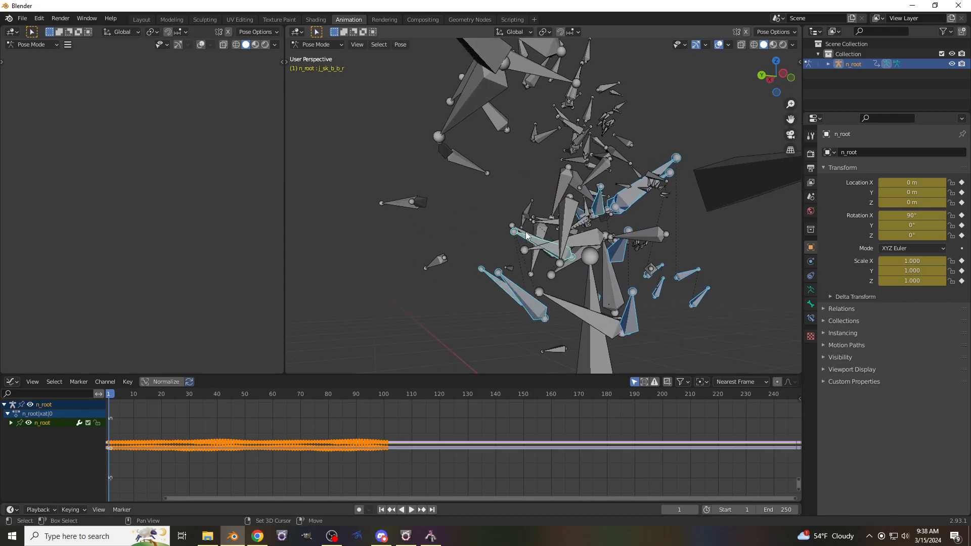
shift+click(541, 229)
shift+click(543, 224)
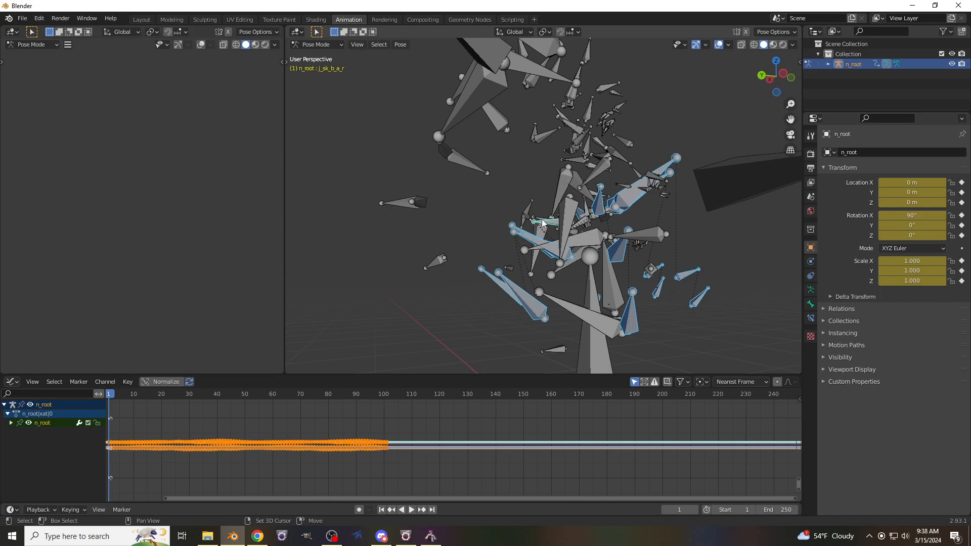
shift+click(538, 220)
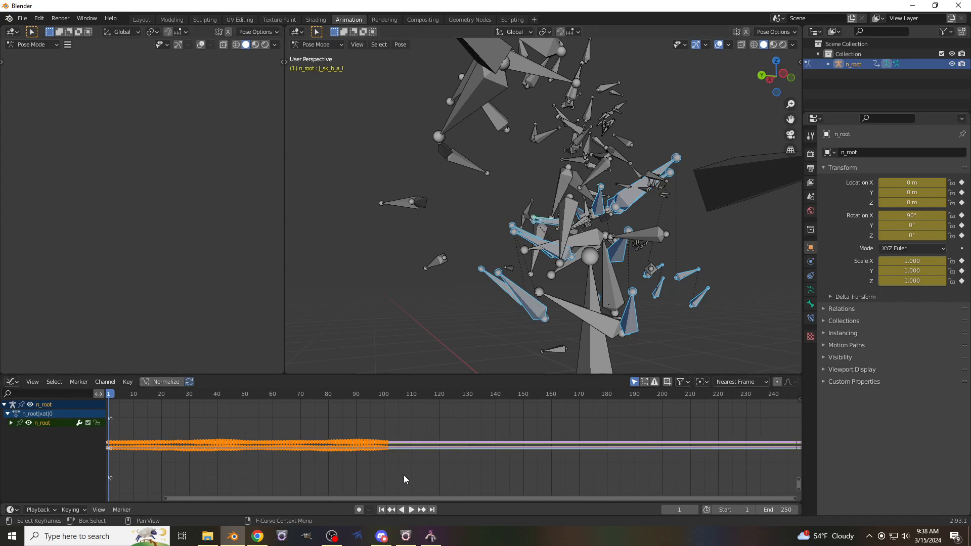
Select all keyframes of the chosen skirt bones in the Graph Editor and copy them
drag(445, 498, 228, 501)
drag(621, 487, 285, 416)
right_click(332, 440)
click(323, 406)
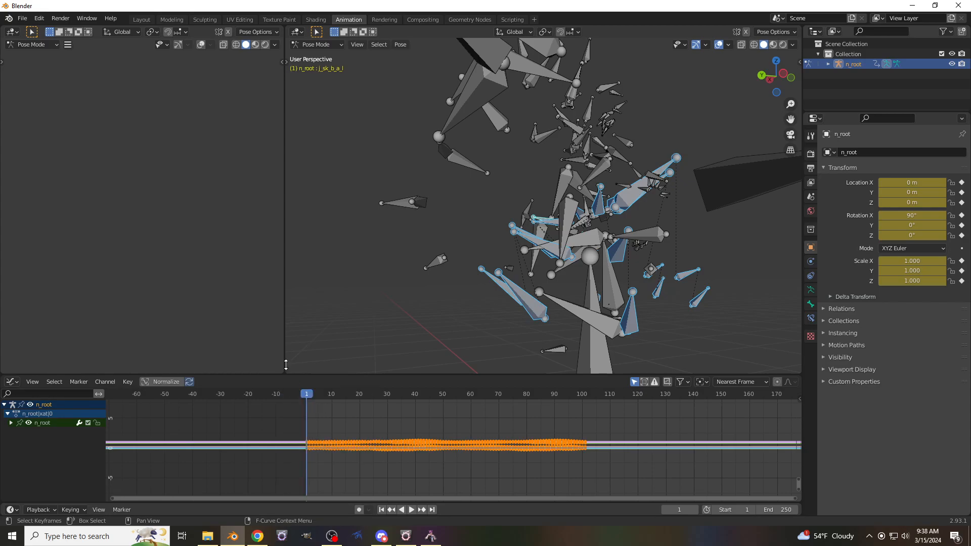
Revert the scene to the Delete entry in the undo history, before the id0.fbx import
click(39, 18)
click(49, 61)
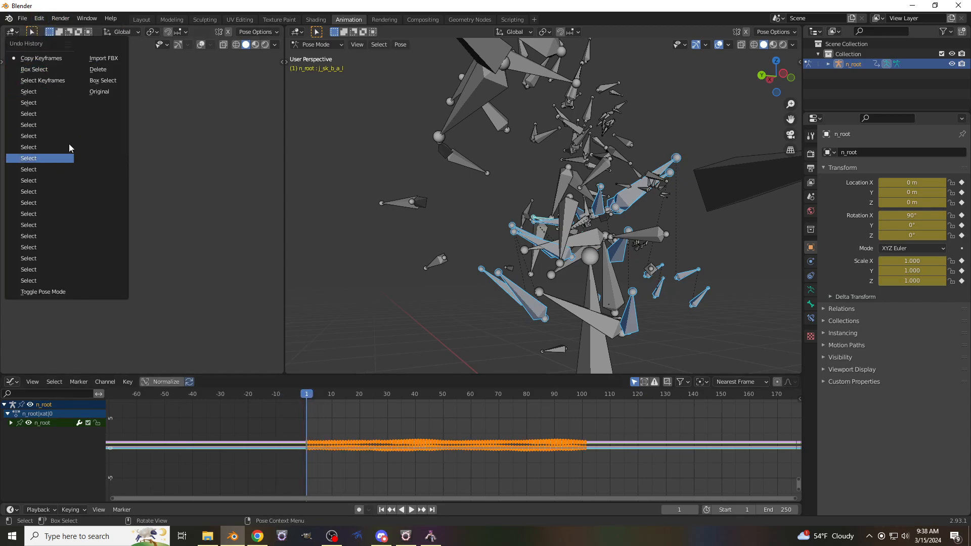
click(99, 71)
Import Player Deathflare.fbx from the m0344 folder into the empty scene
click(22, 19)
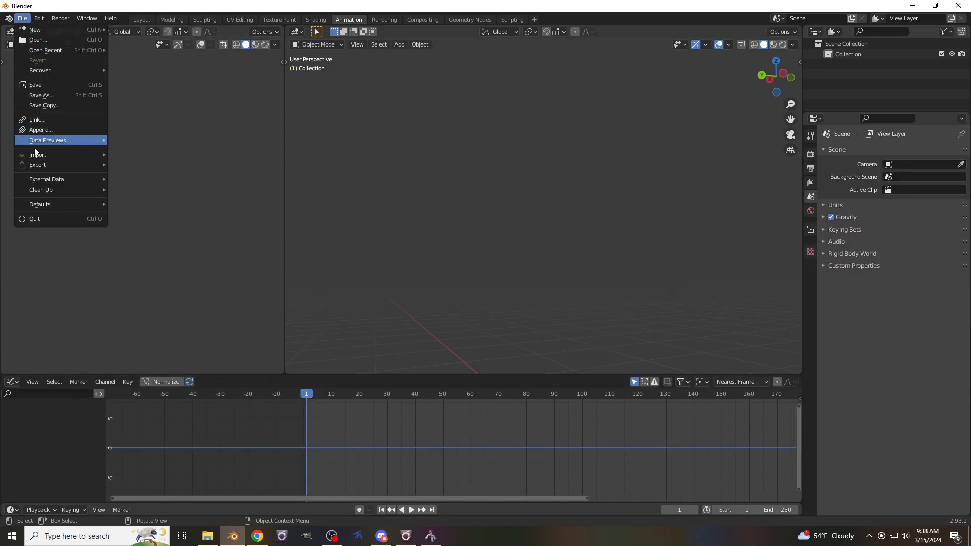
mouse_move(40, 155)
click(153, 226)
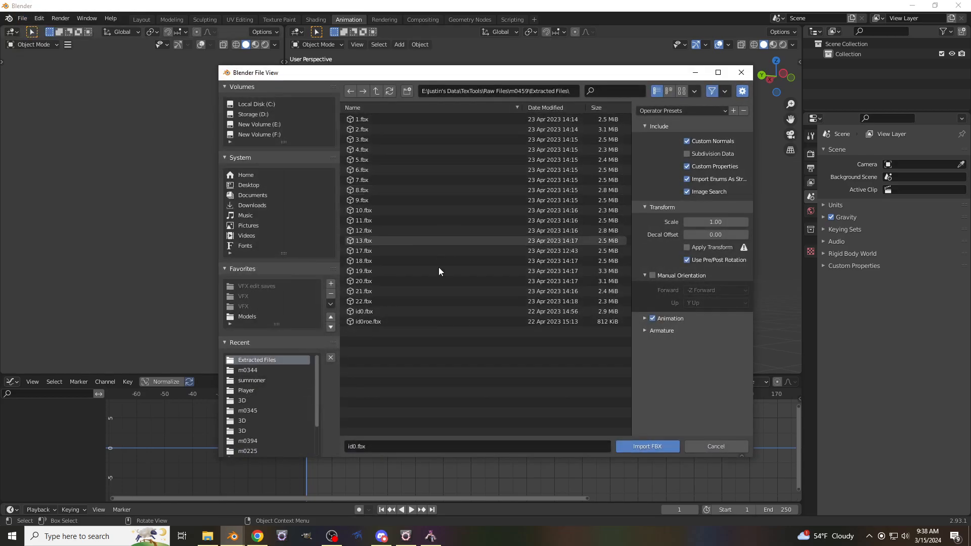
click(249, 371)
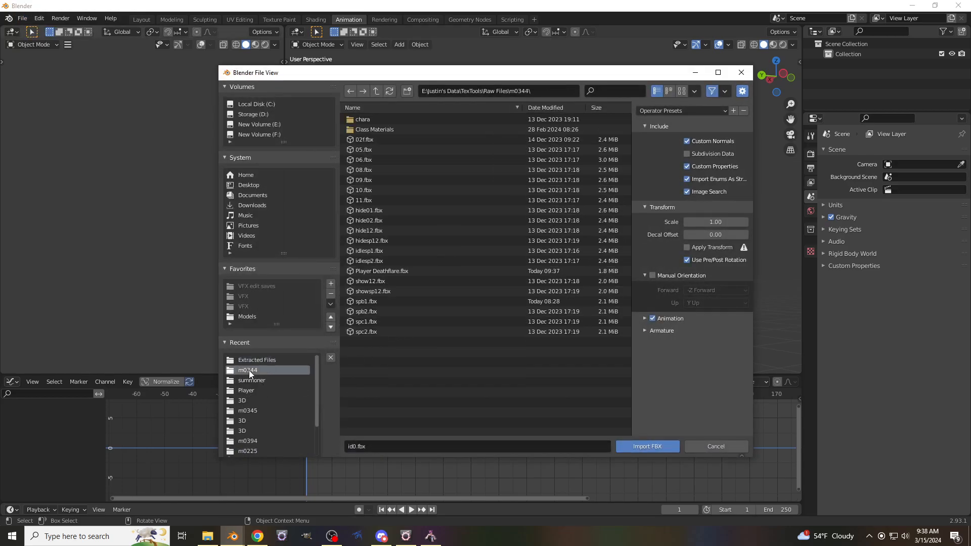
double_click(381, 271)
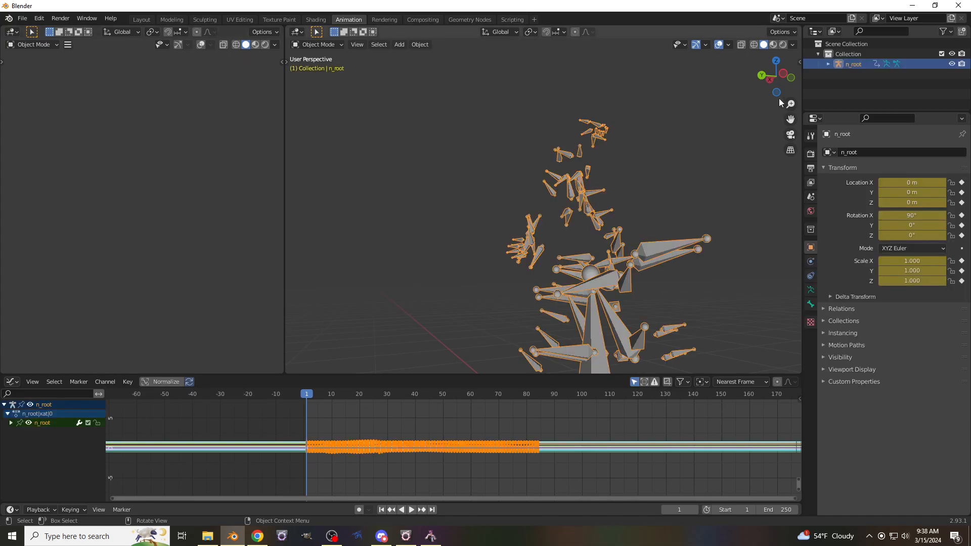
Paste the copied skirt keyframes onto the imported n_root armature at frame 1
drag(787, 123, 718, 59)
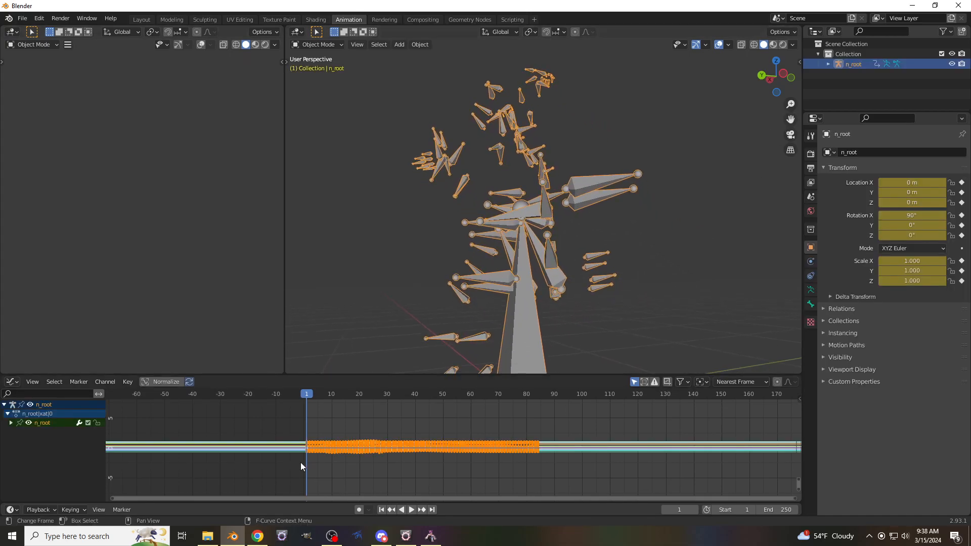
key(ctrl+v)
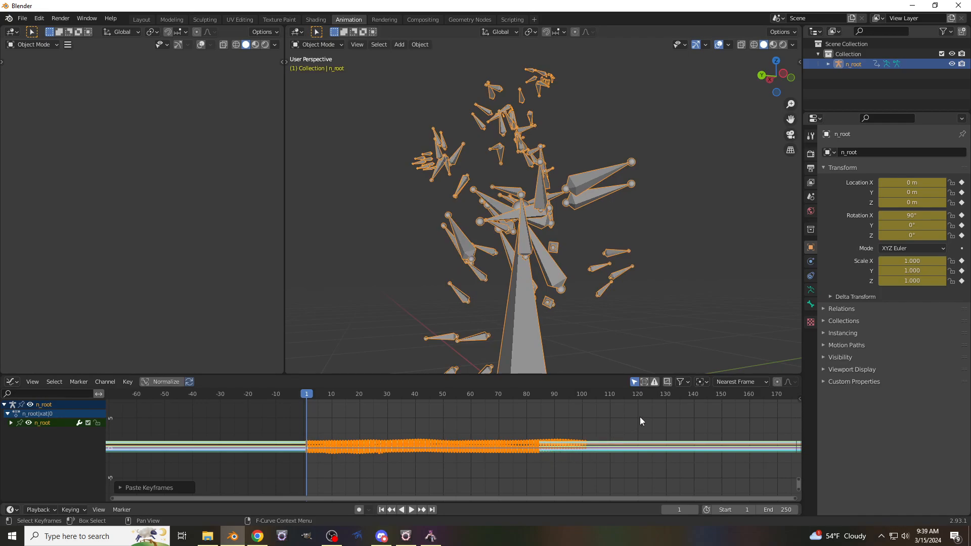
Delete the surplus pasted keyframes beyond about frame 84 in the Graph Editor
drag(642, 417, 540, 474)
key(Delete)
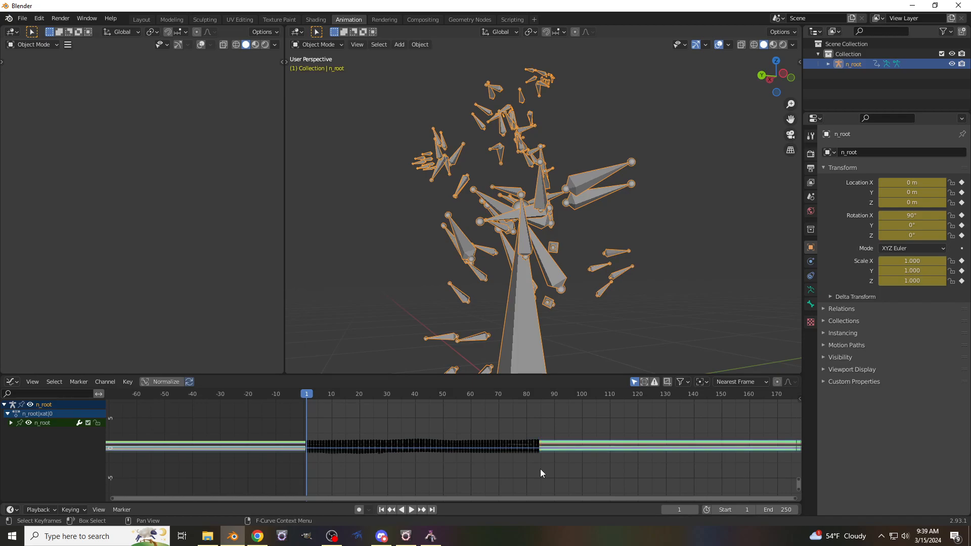
Clear the n_root object's location, rotation and scale keyframes and set its X rotation to 0°
click(791, 79)
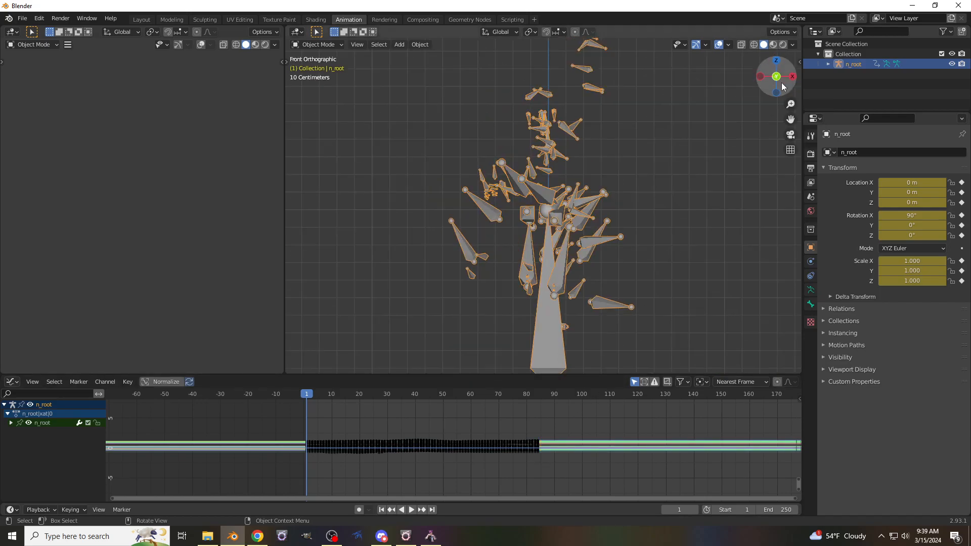
right_click(911, 193)
click(911, 192)
right_click(902, 224)
click(902, 224)
right_click(904, 259)
click(904, 258)
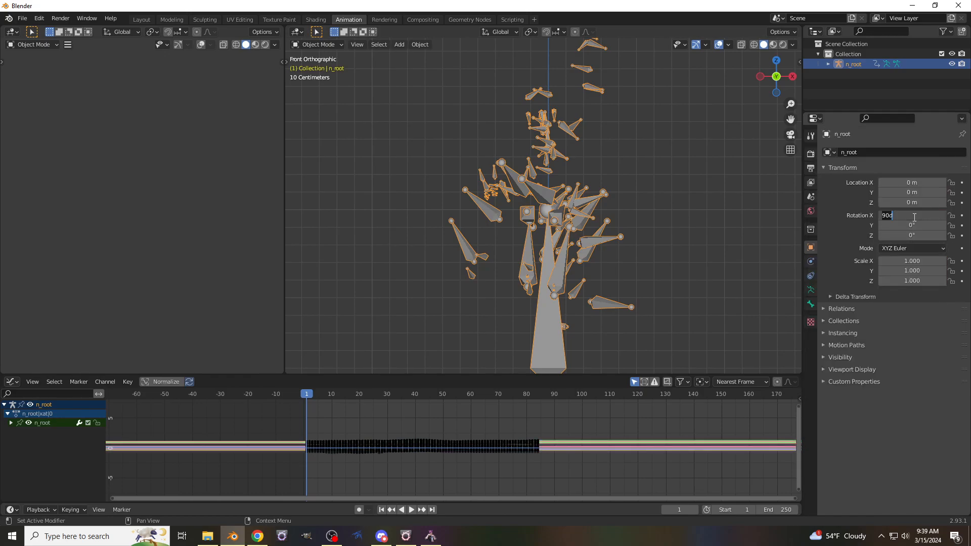
key(Return)
Play the combined animation from the start in top view to check the armature's motion
click(776, 60)
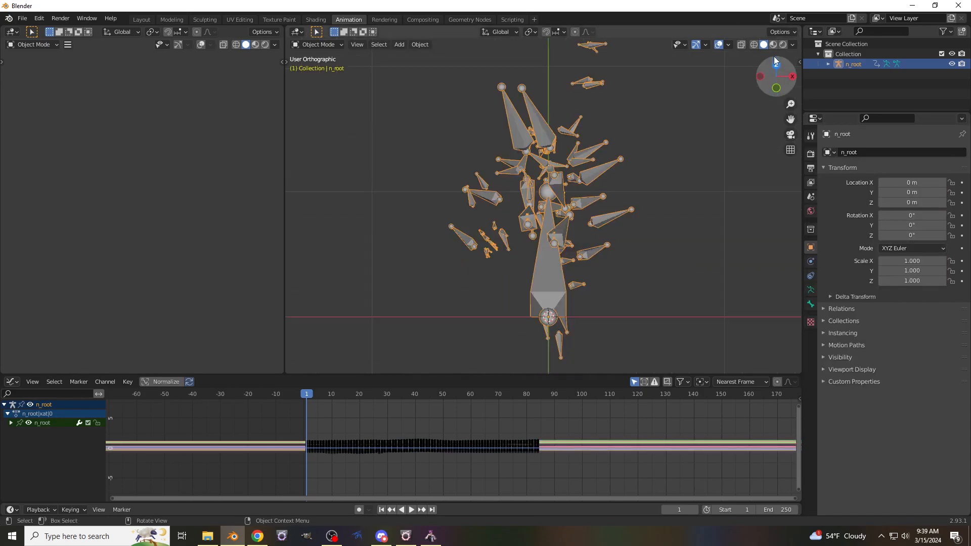
drag(785, 122, 700, 157)
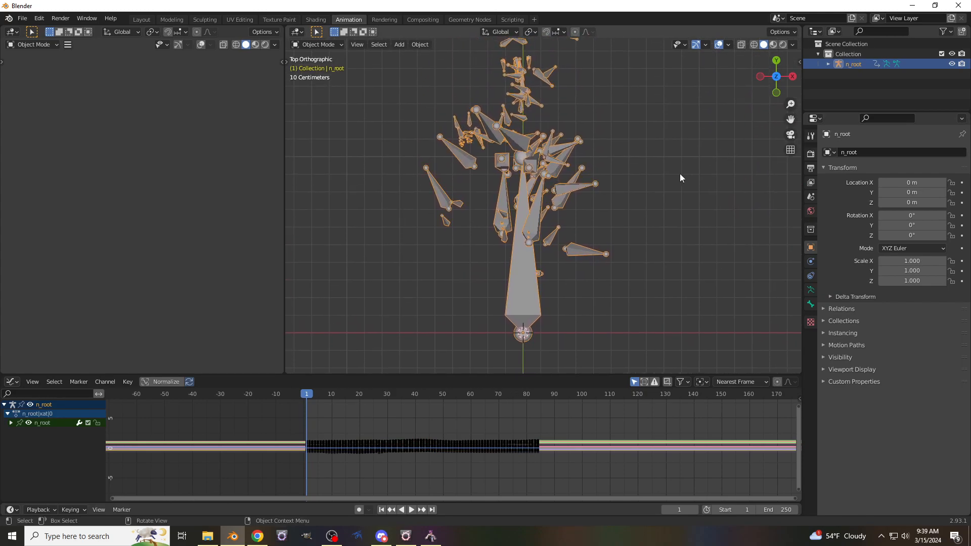
click(413, 510)
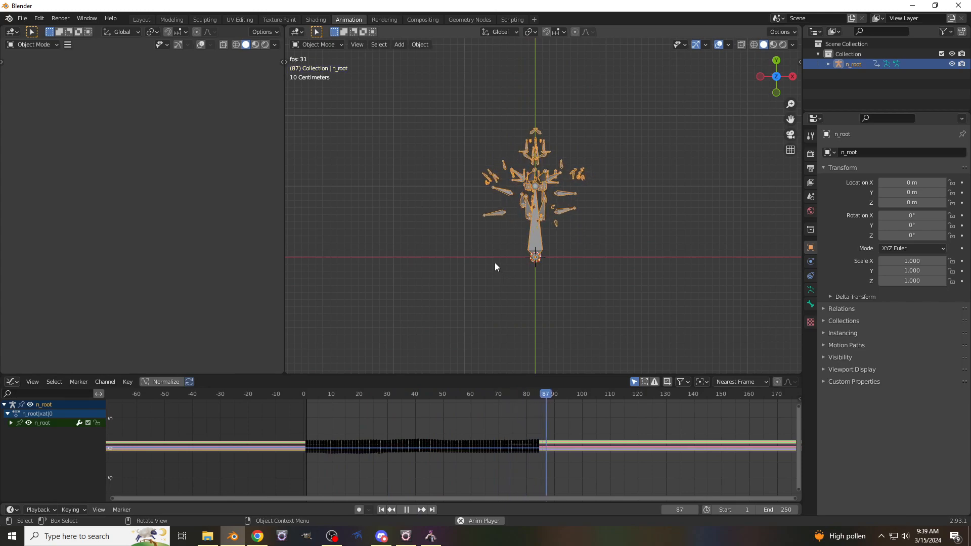
click(381, 510)
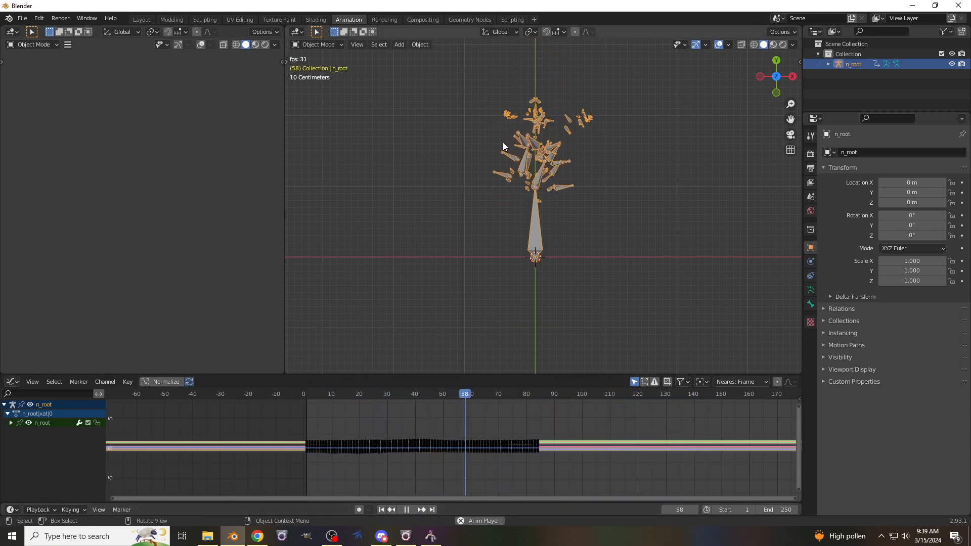
Export the scene as FBX over Player Deathflare.fbx in the m0344 folder, with Add Leaf Bones off
click(22, 19)
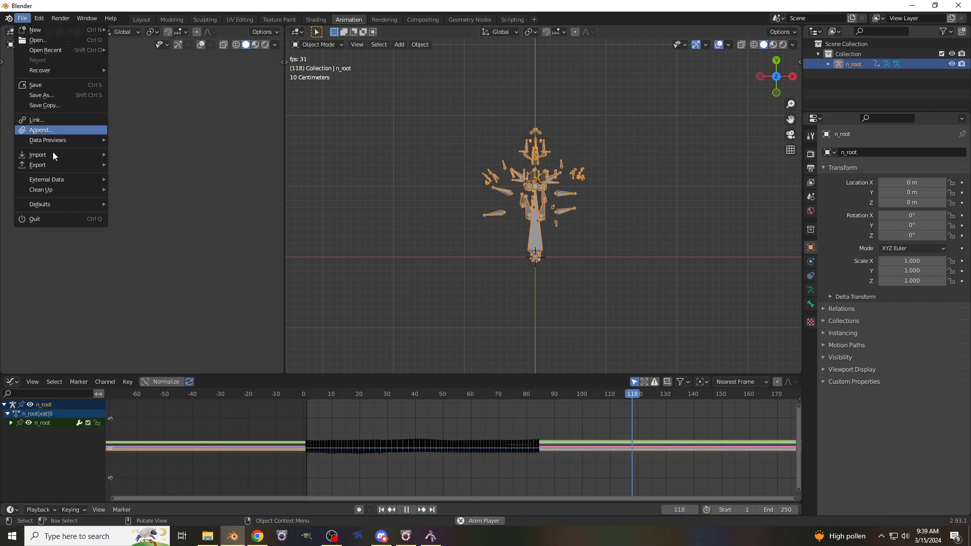
mouse_move(56, 164)
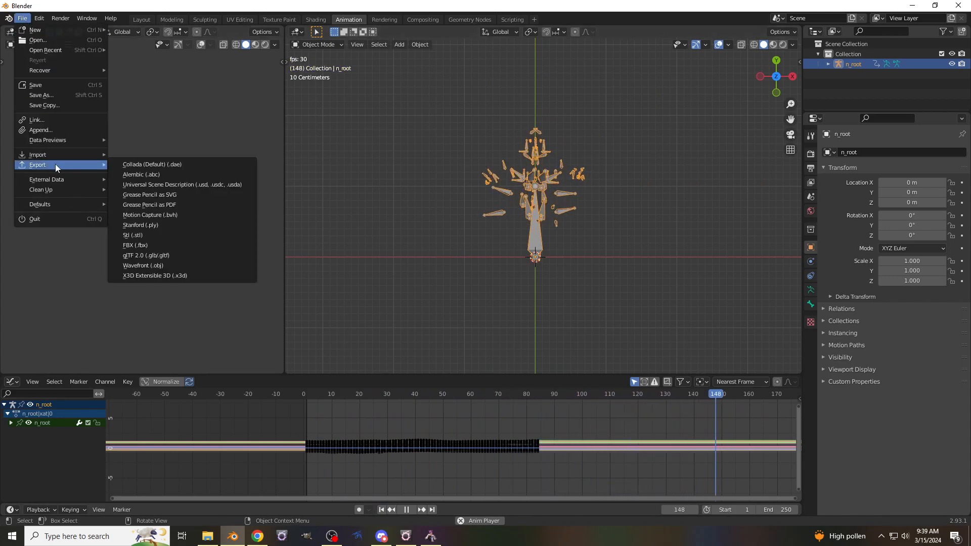
click(153, 242)
click(283, 360)
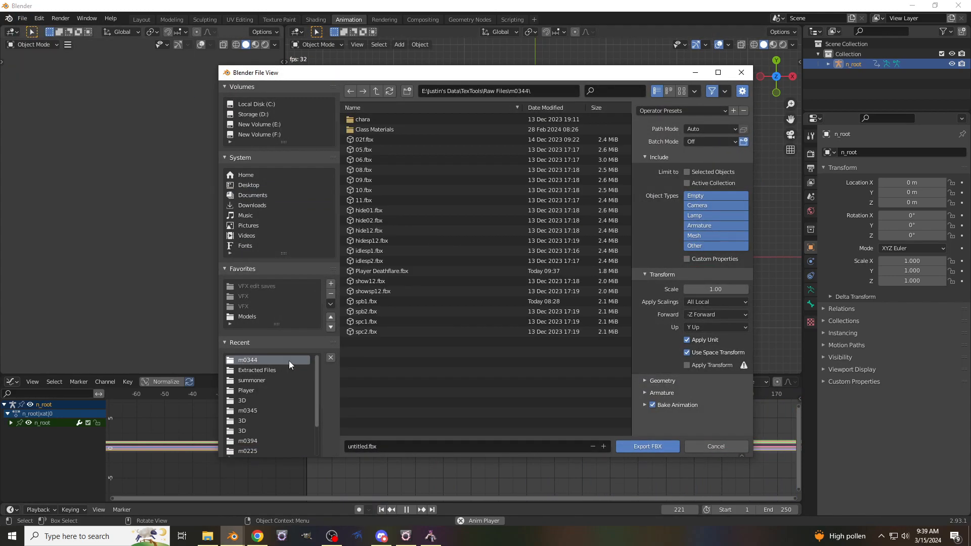
click(395, 271)
click(651, 392)
scroll(651, 391, down, 2)
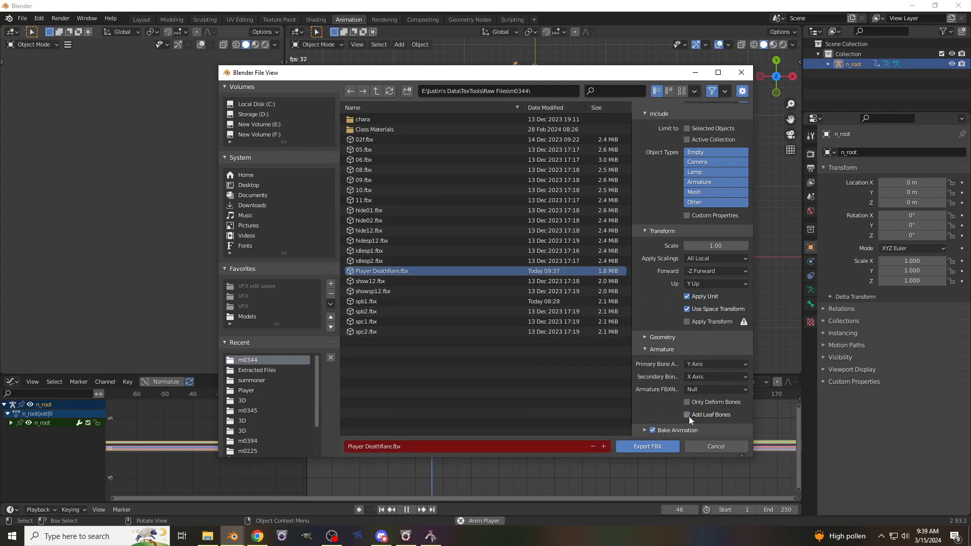
click(647, 446)
Switch to XAT and import the updated Player Deathflare.fbx into the loaded animation
click(431, 536)
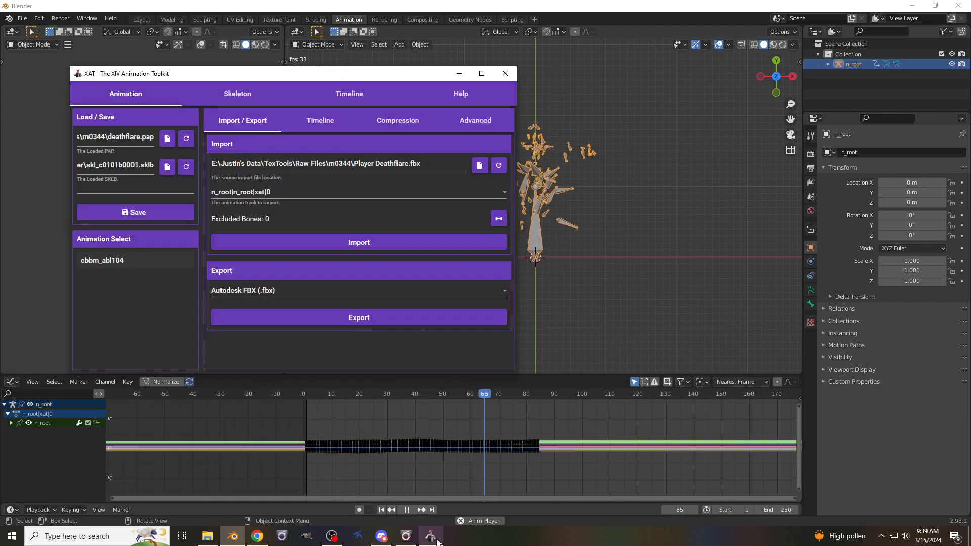
click(481, 166)
scroll(260, 222, down, 3)
click(257, 245)
double_click(257, 244)
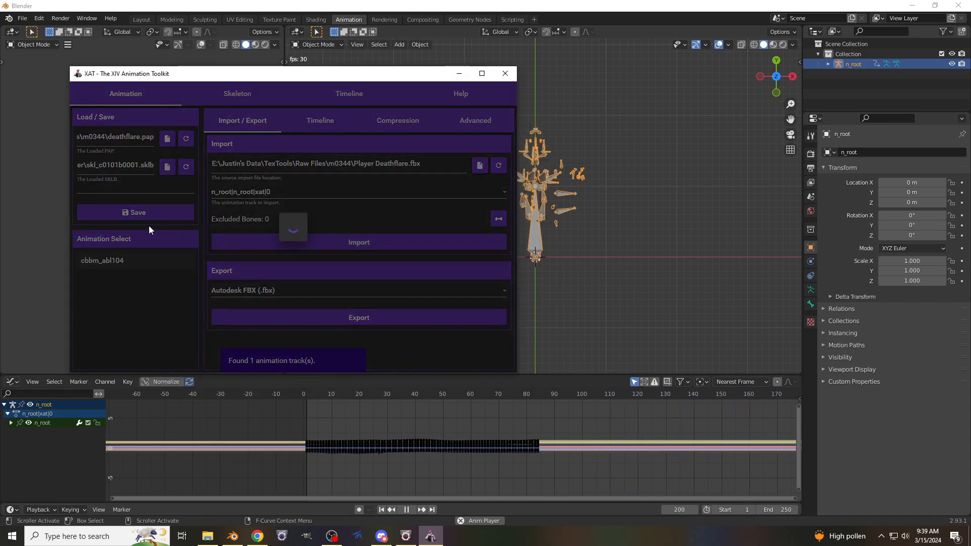
Save the animation over the existing deathflare.pap in the m0344 folder
click(141, 213)
double_click(189, 173)
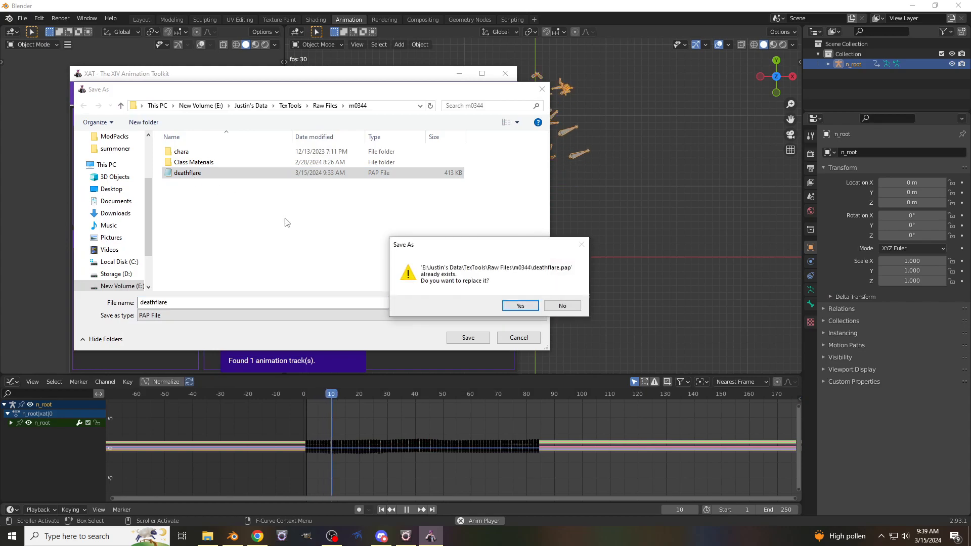
click(528, 307)
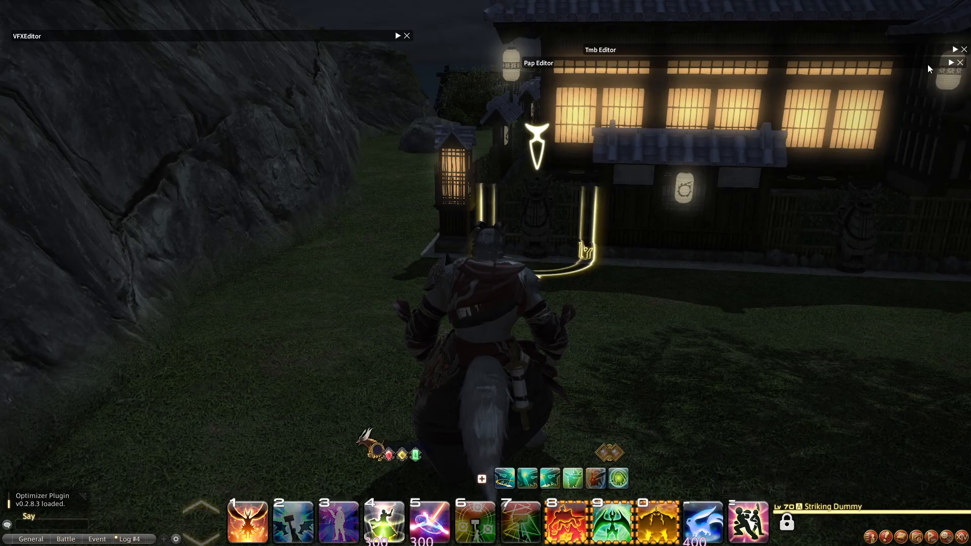
Switch to the game and reload the local deathflare.pap as the loaded file in VFXEditor's Pap Editor
click(951, 63)
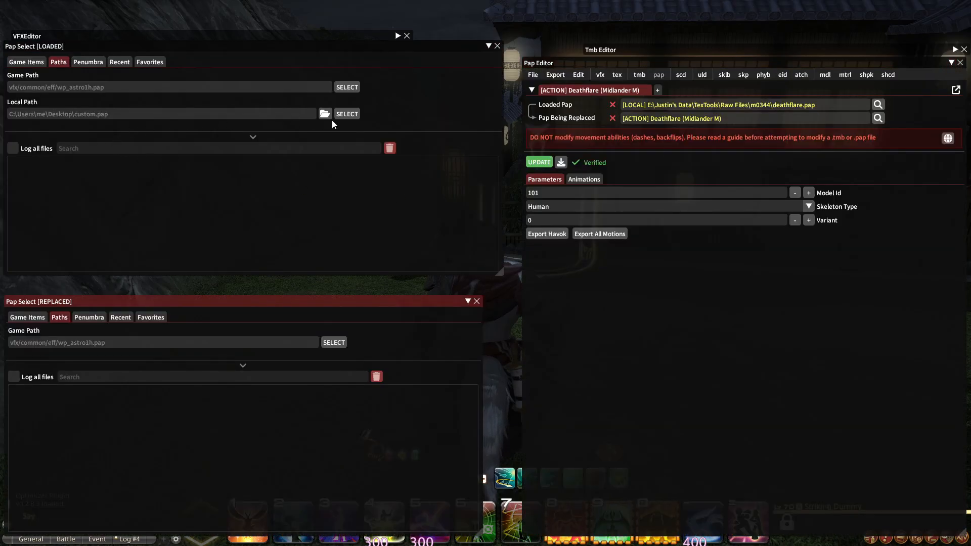
click(324, 114)
click(129, 126)
double_click(130, 125)
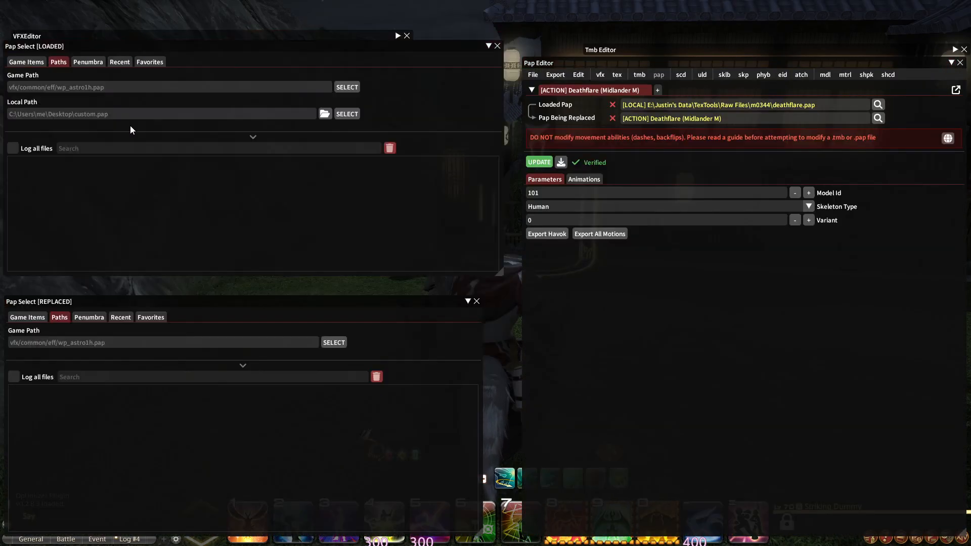
click(951, 62)
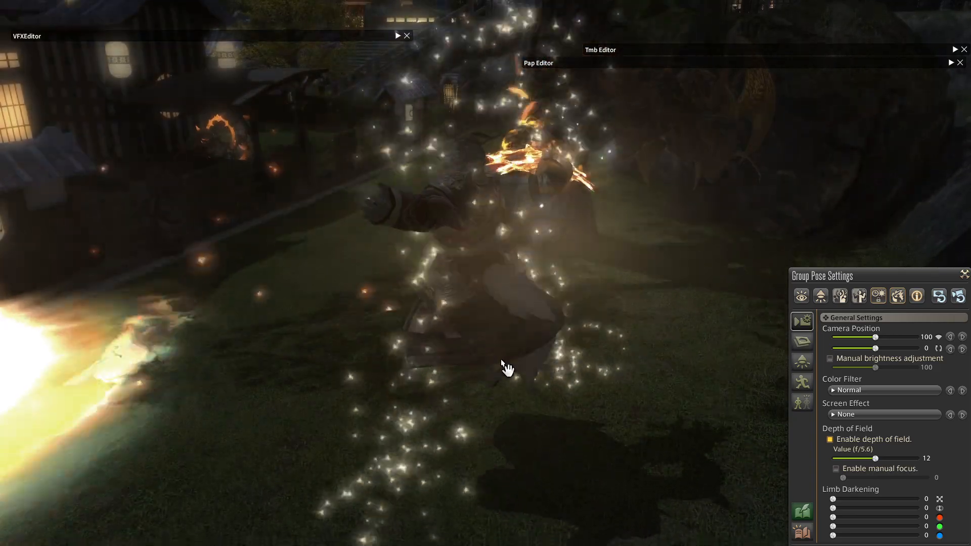
Examine the character's Deathflare animation from another angle in Group Pose
right_drag(502, 361, 435, 362)
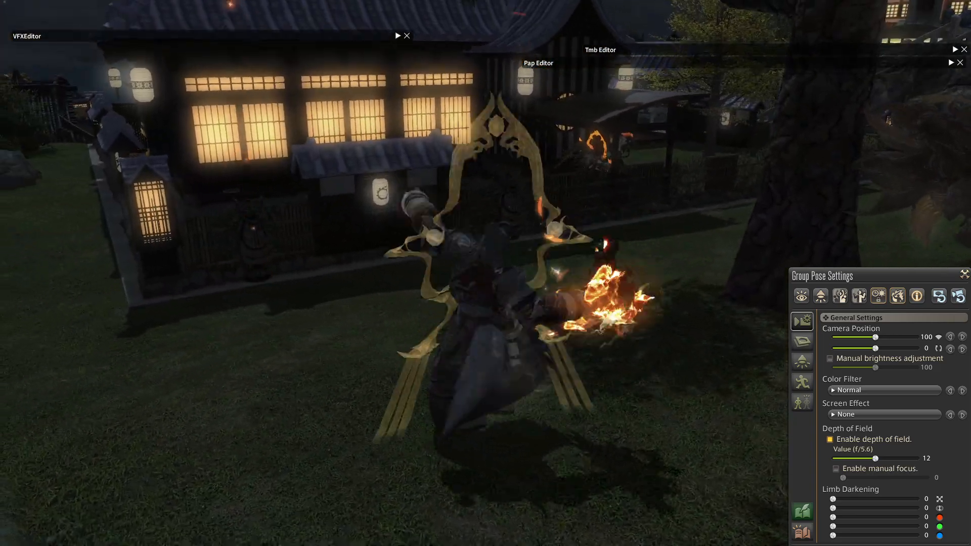